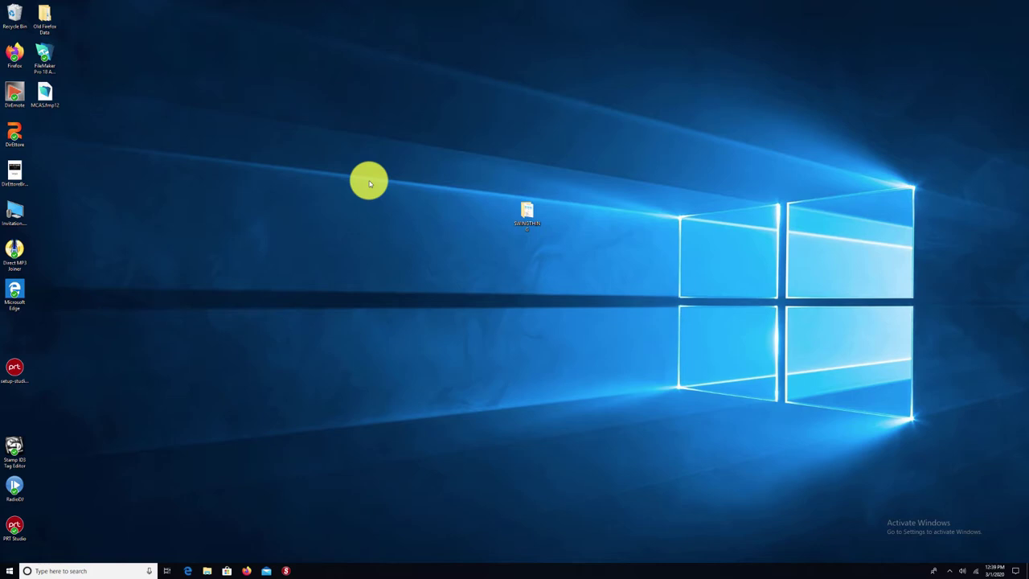
Open the SWINGTHING folder on the desktop and look inside its SWING THING for iTunes (64GB USB, complete) subfolder.
{"action": "left_click", "coordinate": [527, 210]}
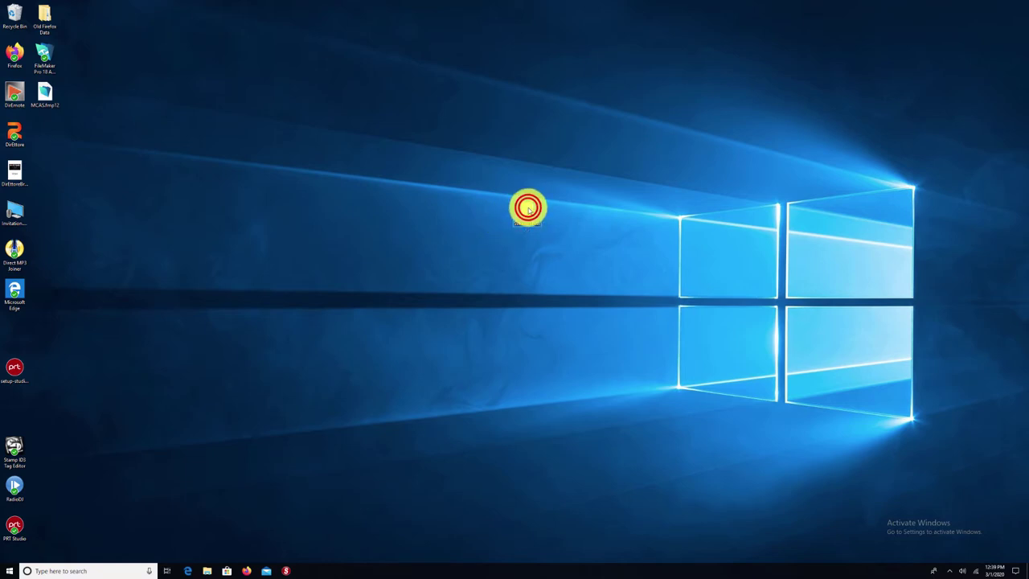
{"action": "double_click", "coordinate": [527, 209]}
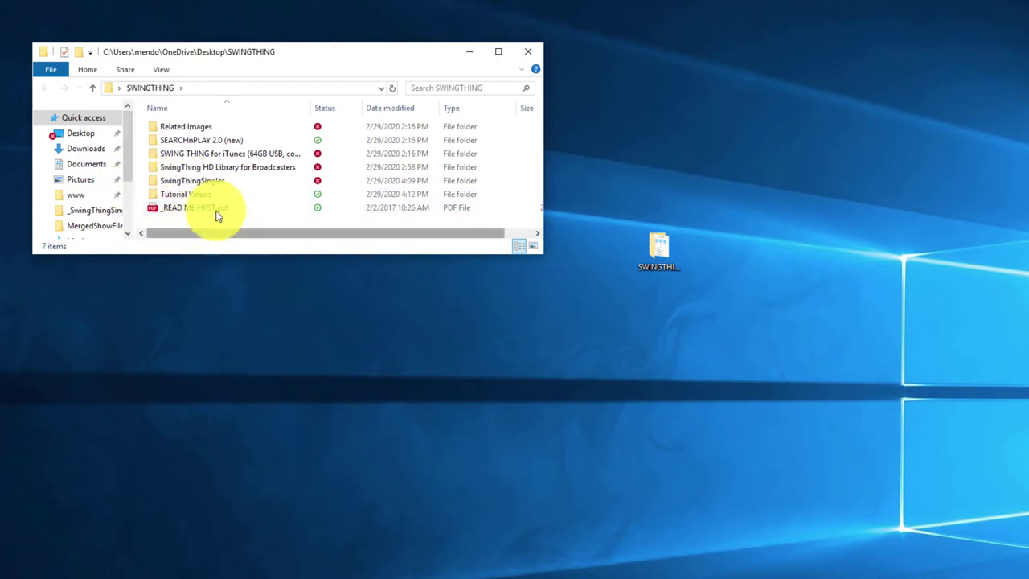
{"action": "left_click", "coordinate": [157, 153]}
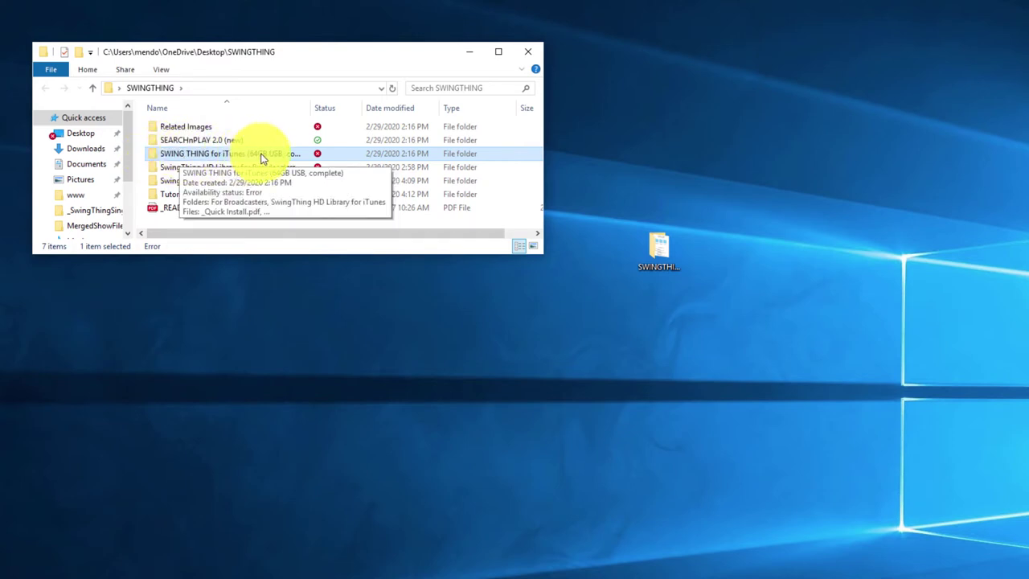
{"action": "double_click", "coordinate": [153, 157]}
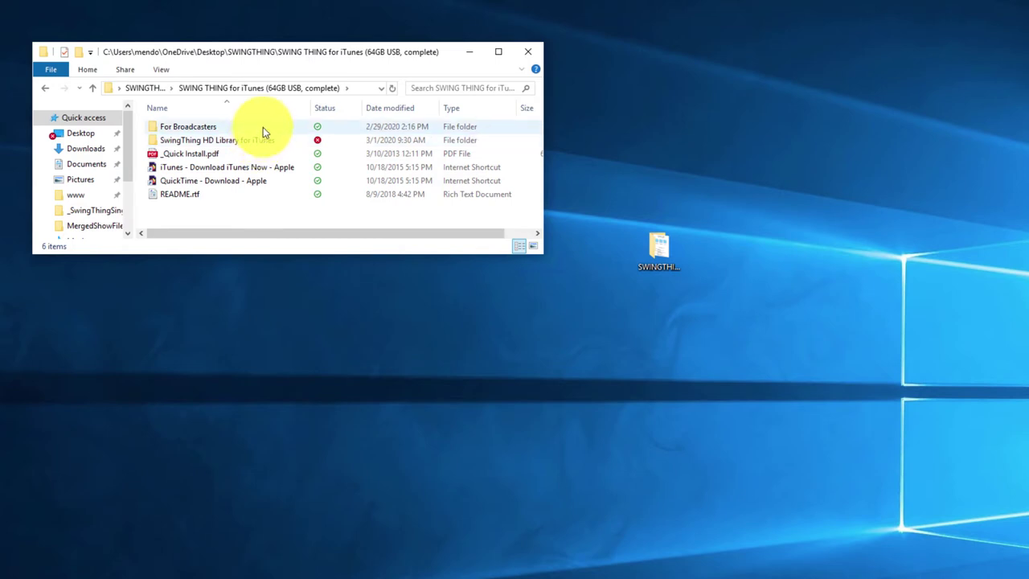
{"action": "left_click", "coordinate": [93, 88]}
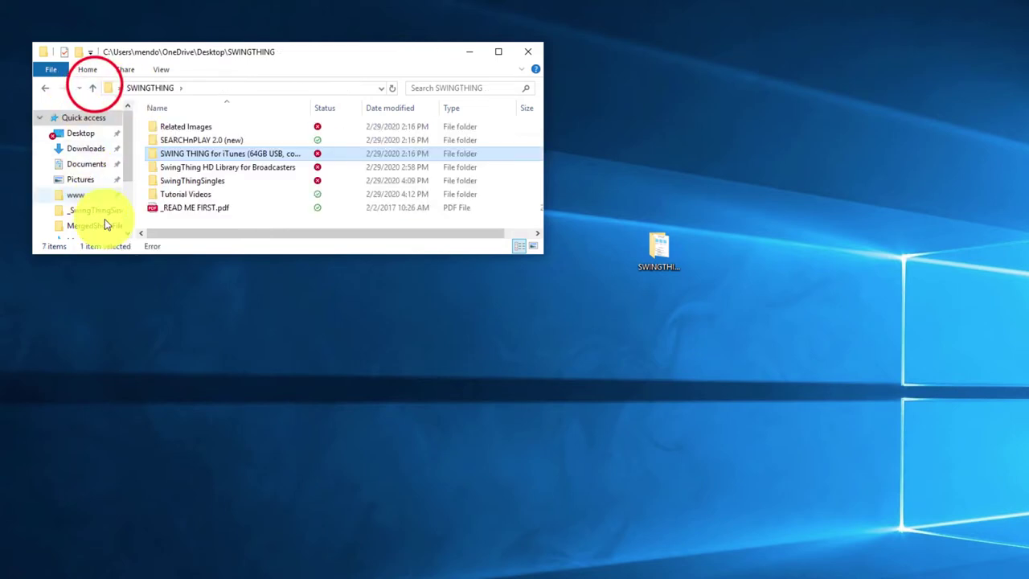
Open the nested SwingThing HD Library for Broadcasters folder and enlarge the window vertically to show all its numbered folders.
{"action": "left_click", "coordinate": [153, 170]}
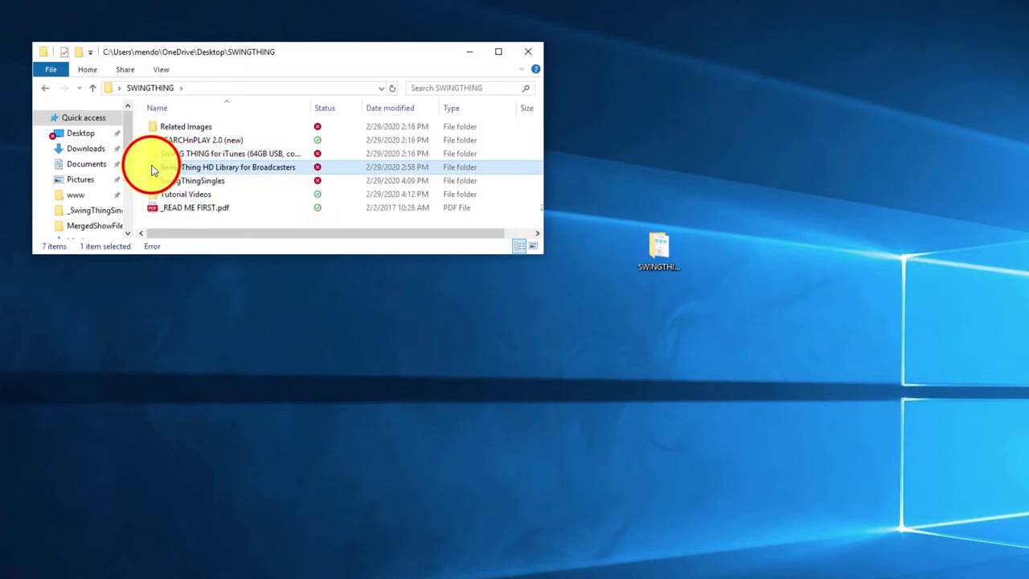
{"action": "double_click", "coordinate": [153, 169]}
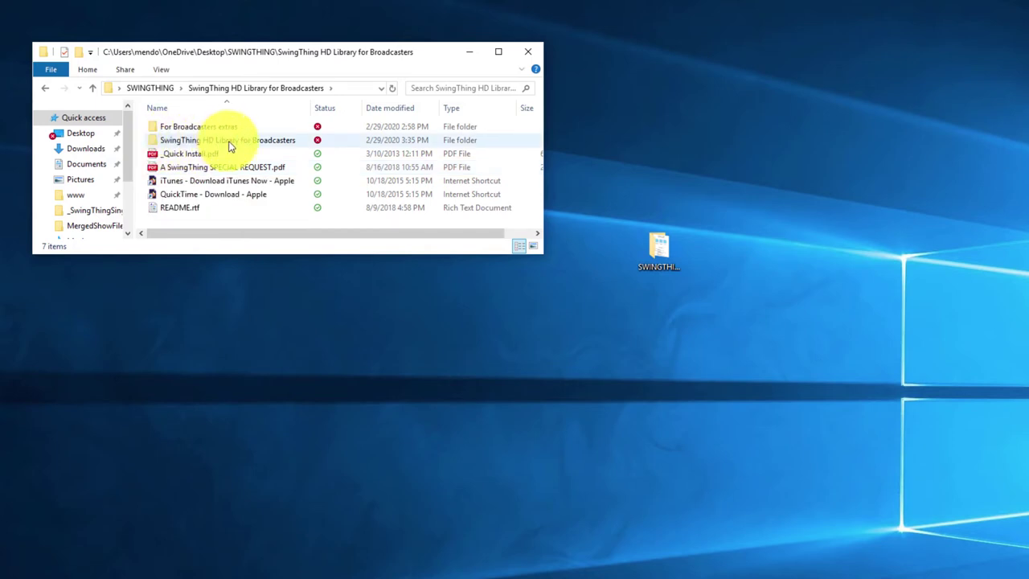
{"action": "double_click", "coordinate": [153, 140]}
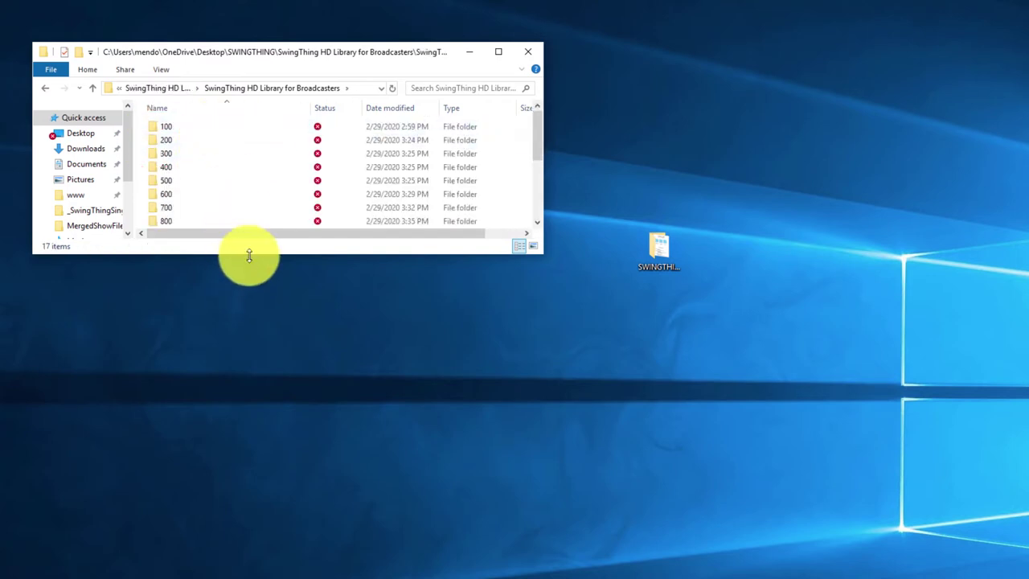
{"action": "left_click_drag", "start_coordinate": [273, 254], "coordinate": [327, 550]}
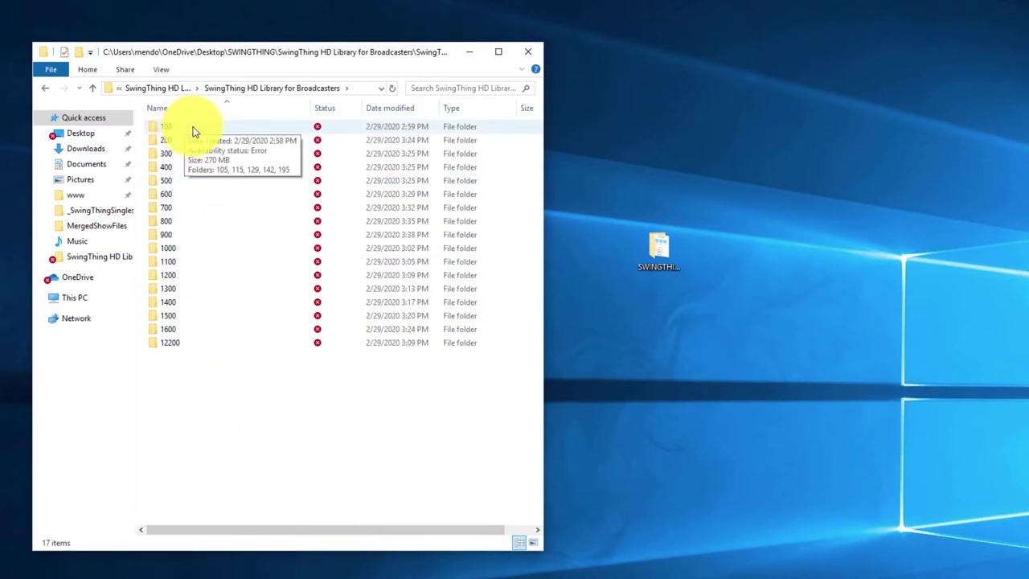
Open show folder 204 inside the 200 folder of the broadcasters library to view its MP3 segments and playlist.
{"action": "mouse_move", "coordinate": [193, 143]}
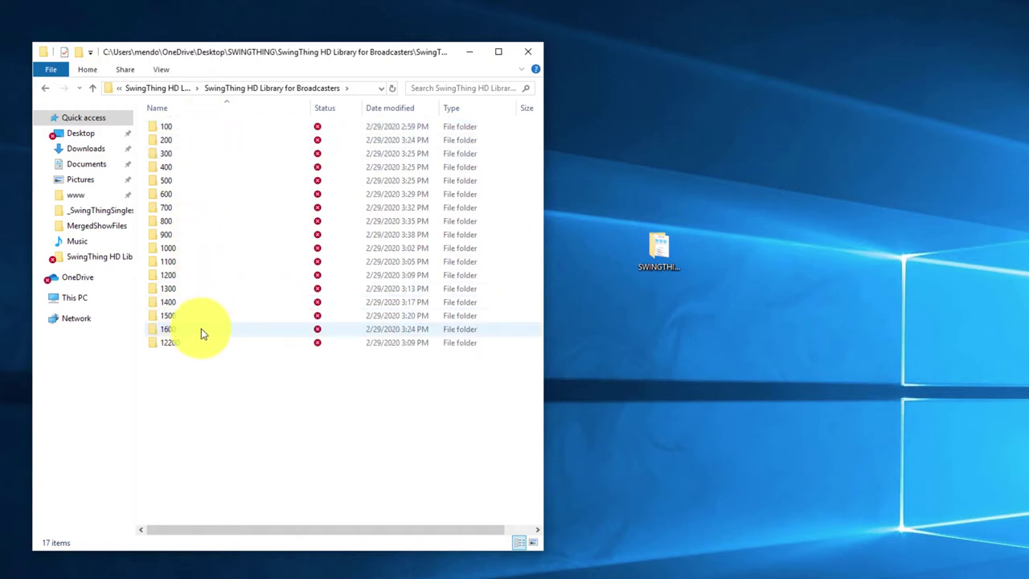
{"action": "mouse_move", "coordinate": [203, 334]}
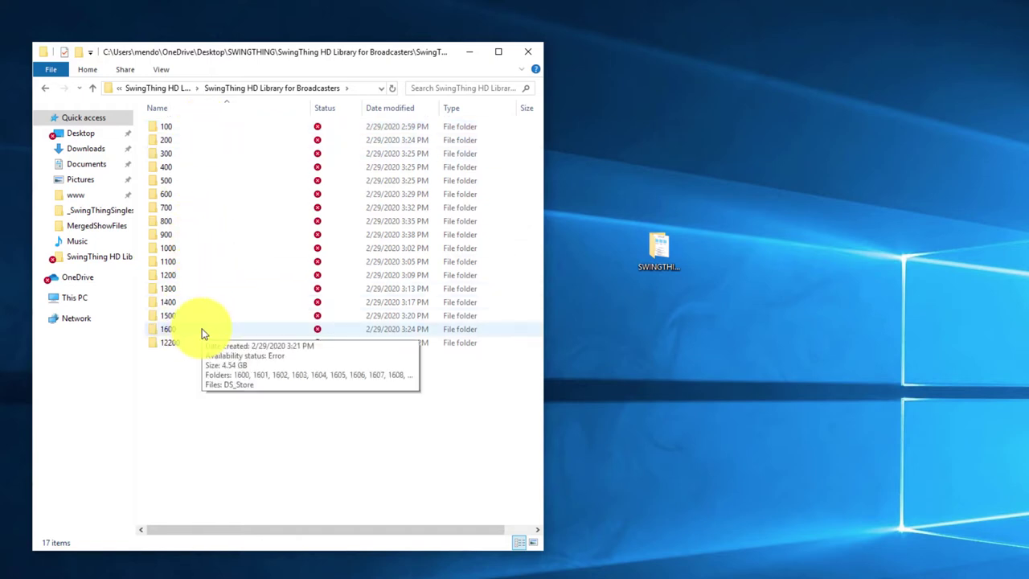
{"action": "double_click", "coordinate": [197, 142]}
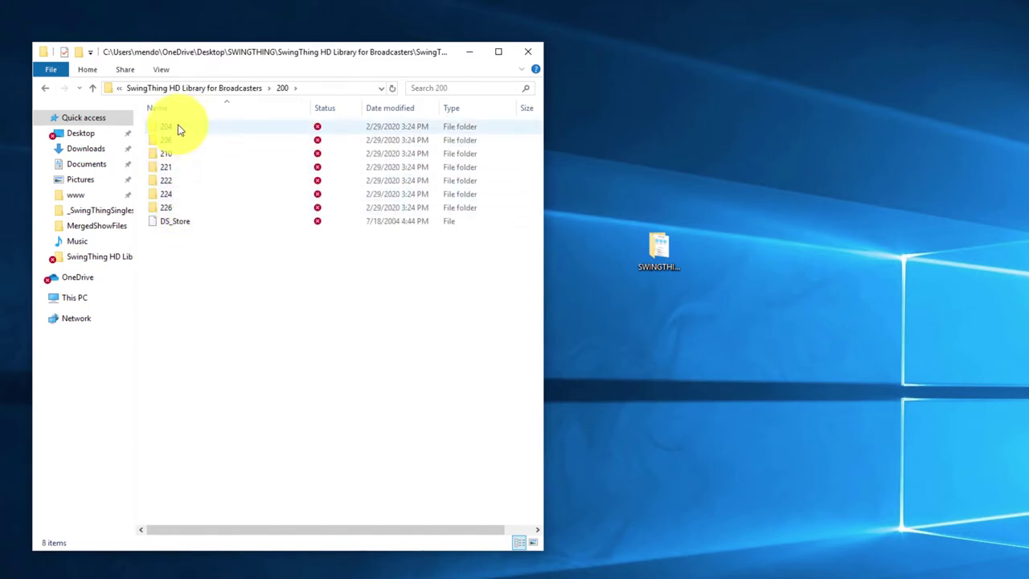
{"action": "mouse_move", "coordinate": [180, 130]}
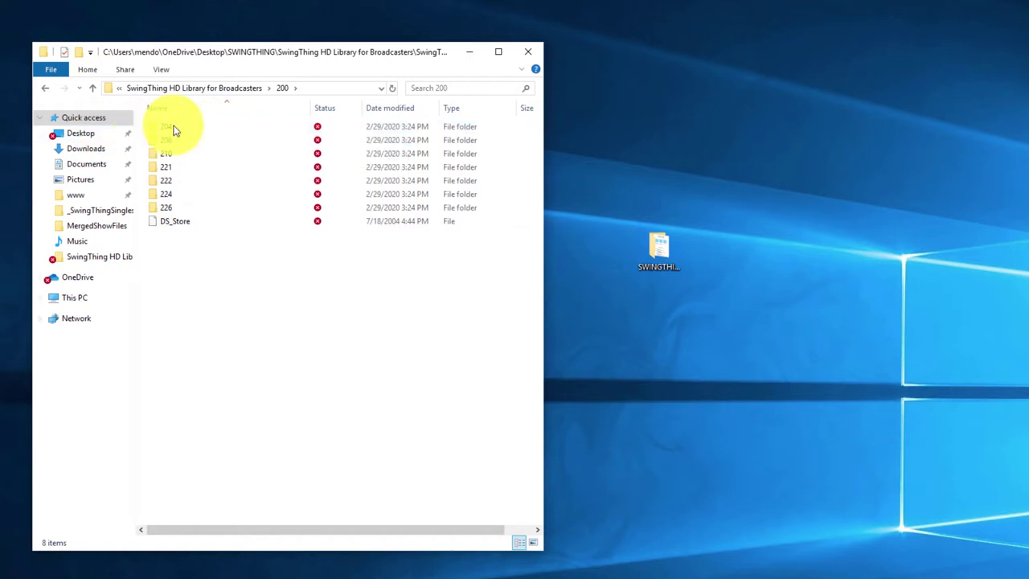
{"action": "double_click", "coordinate": [240, 128]}
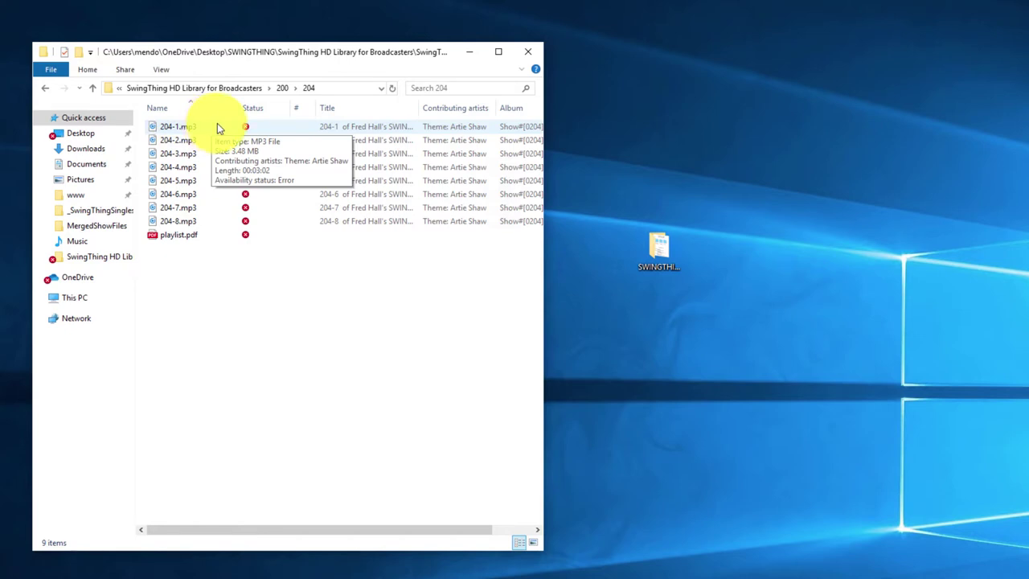
{"action": "left_click", "coordinate": [340, 342]}
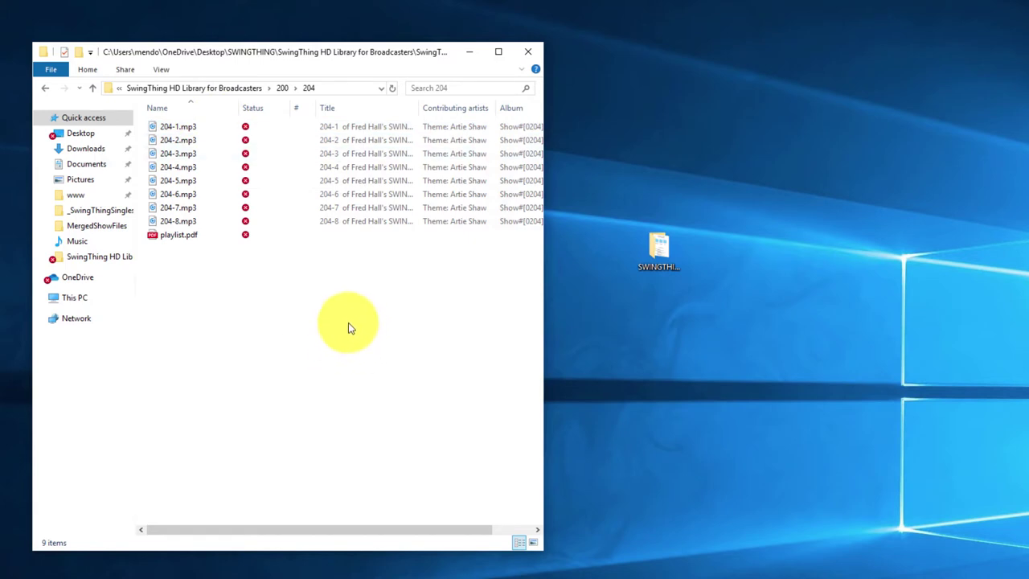
Go back up from show folder 204 to the main SWINGTHING folder.
{"action": "left_click", "coordinate": [90, 87]}
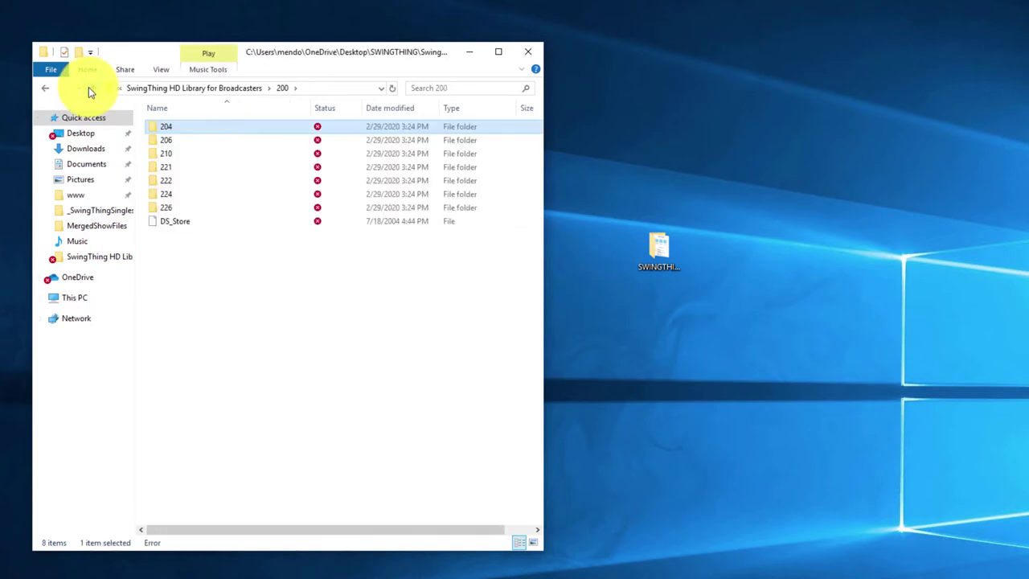
{"action": "left_click", "coordinate": [88, 87]}
{"action": "left_click", "coordinate": [88, 86]}
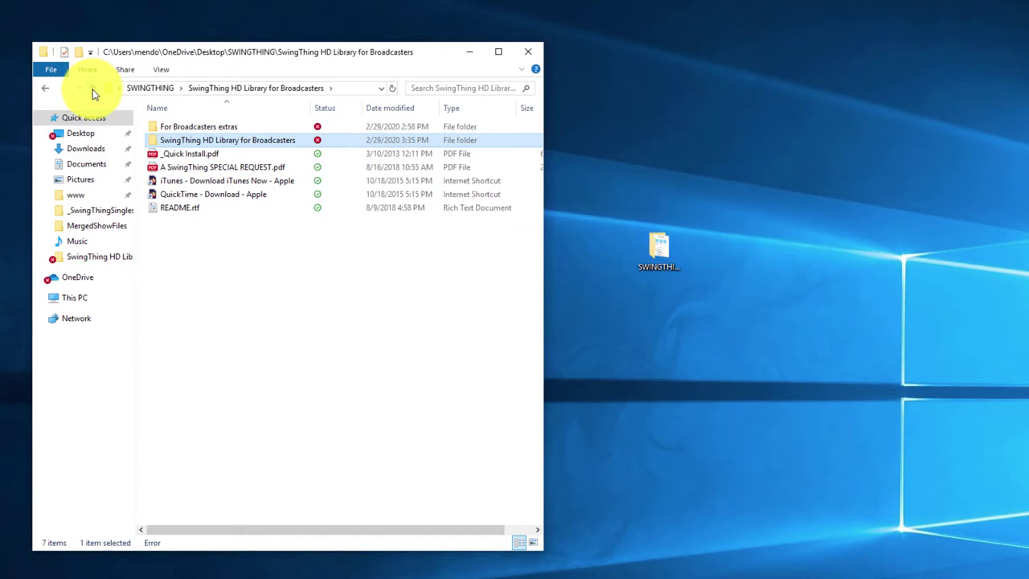
{"action": "left_click", "coordinate": [92, 89]}
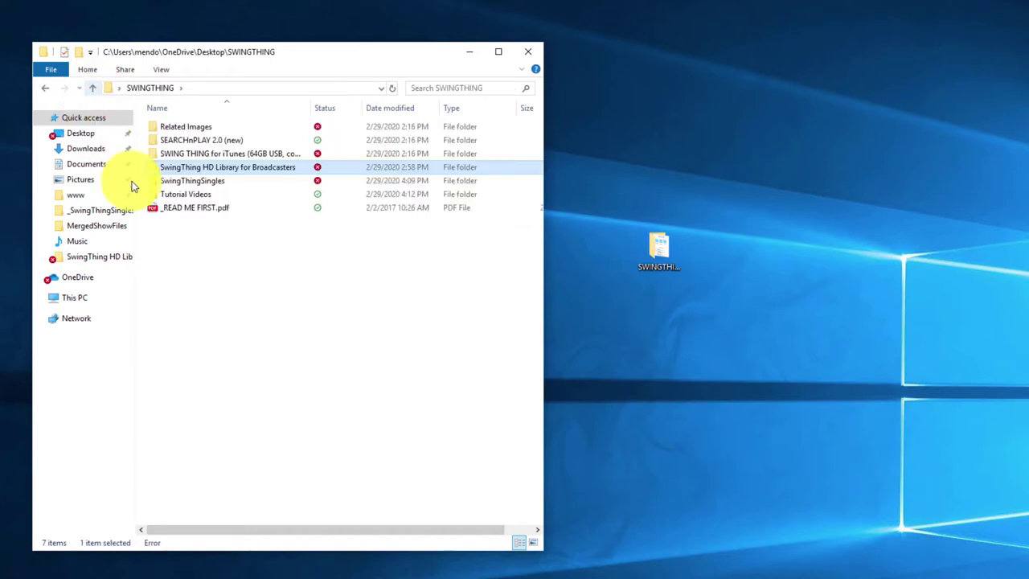
Open the SwingThing HD Library for iTunes folder inside SWING THING for iTunes and browse its guest and theme folders.
{"action": "left_click", "coordinate": [153, 157]}
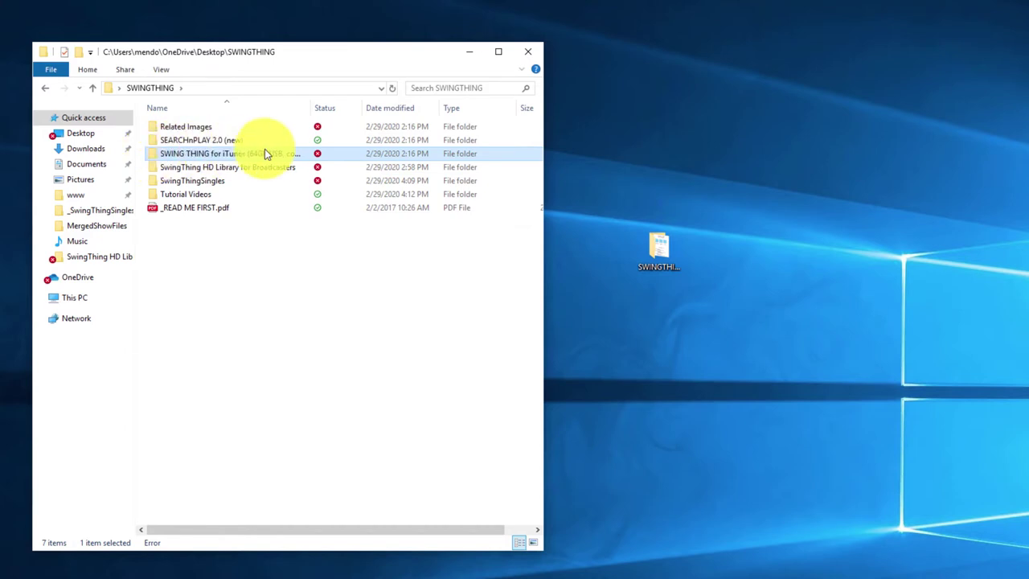
{"action": "double_click", "coordinate": [154, 156]}
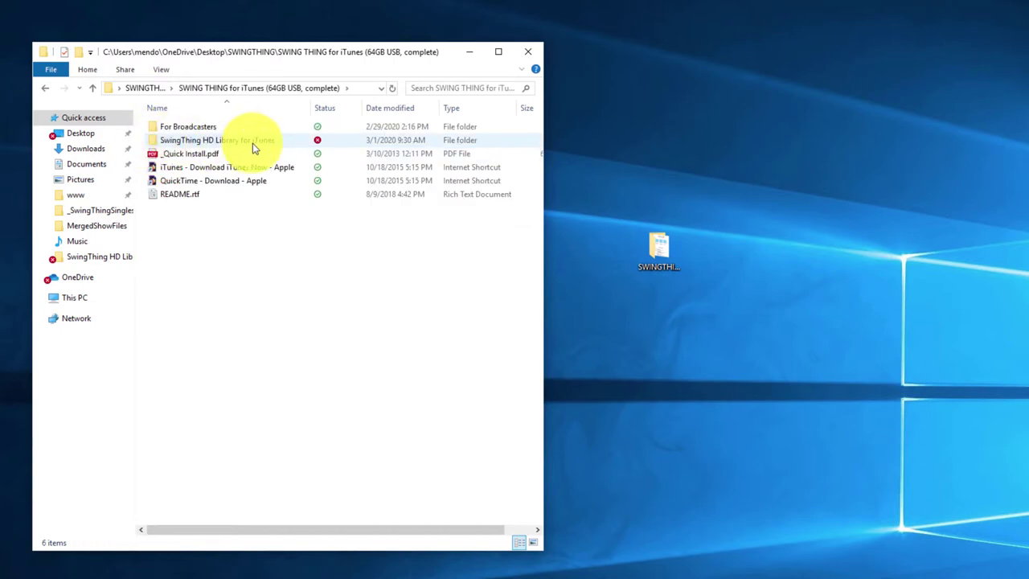
{"action": "double_click", "coordinate": [153, 140]}
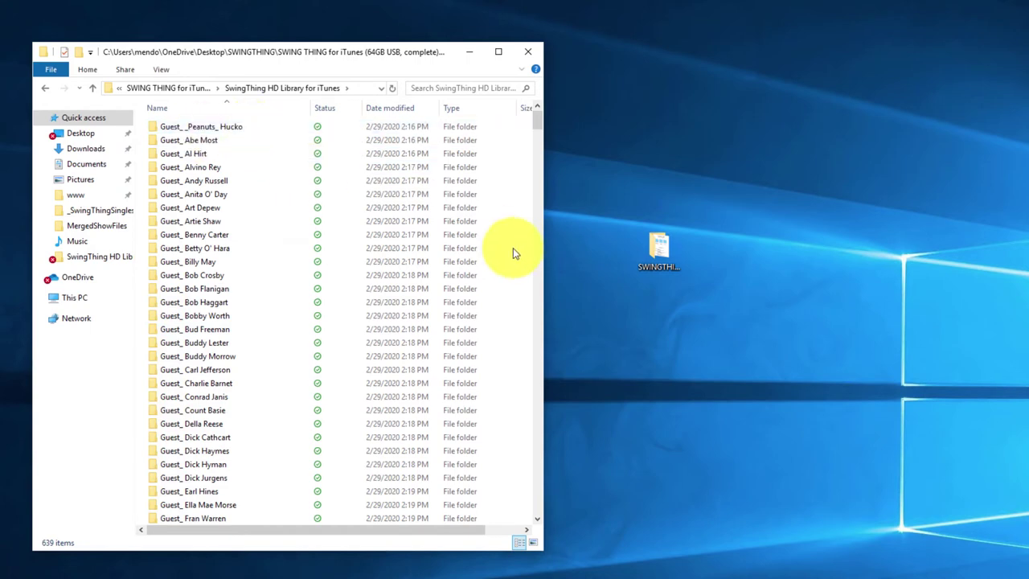
{"action": "left_click", "coordinate": [535, 296]}
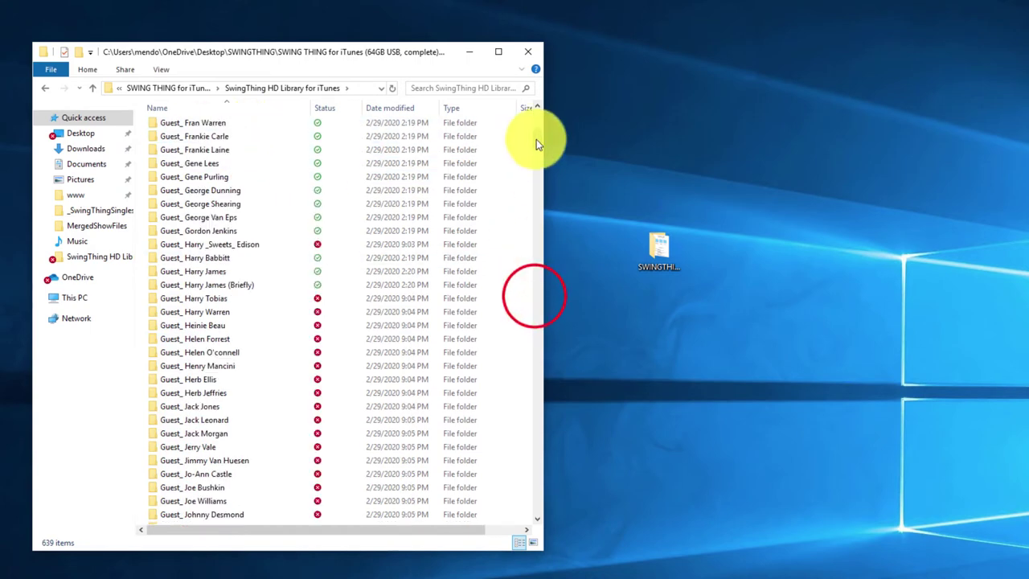
{"action": "left_click_drag", "start_coordinate": [536, 134], "coordinate": [536, 221]}
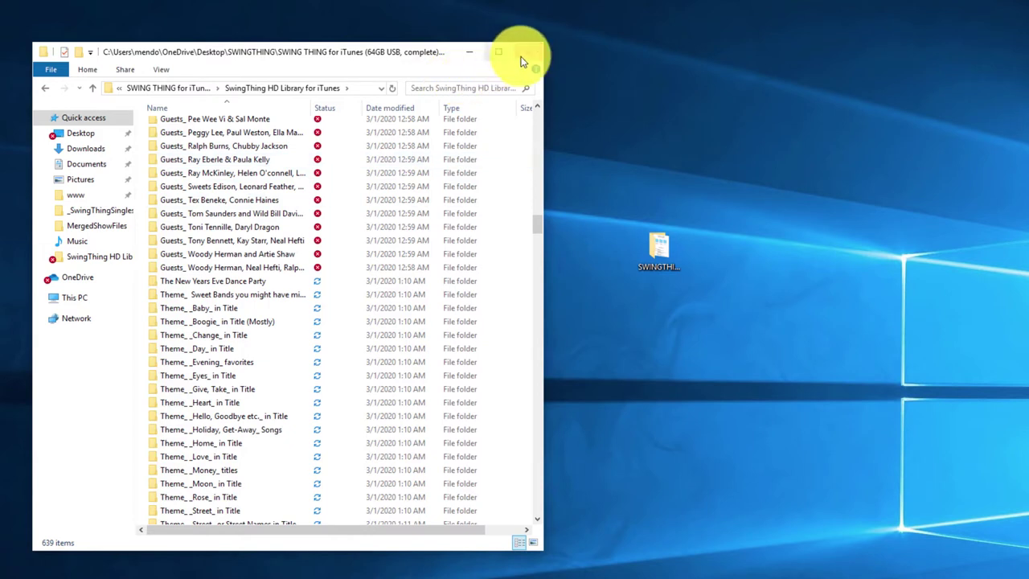
Return to the SWINGTHING folder and select the iTunes, Broadcasters and SwingThingSingles folders in turn to compare them.
{"action": "left_click", "coordinate": [92, 88]}
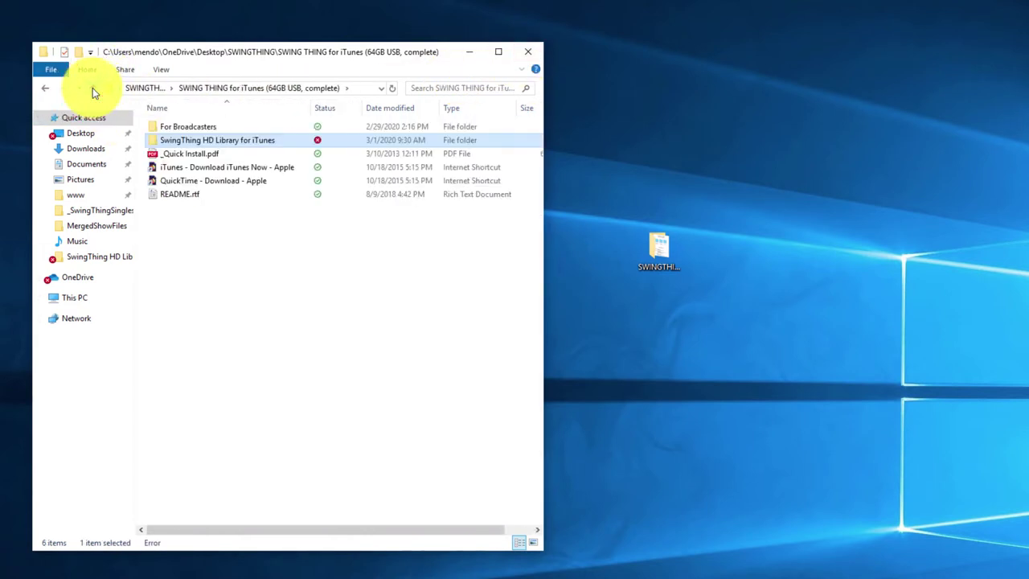
{"action": "left_click", "coordinate": [93, 87]}
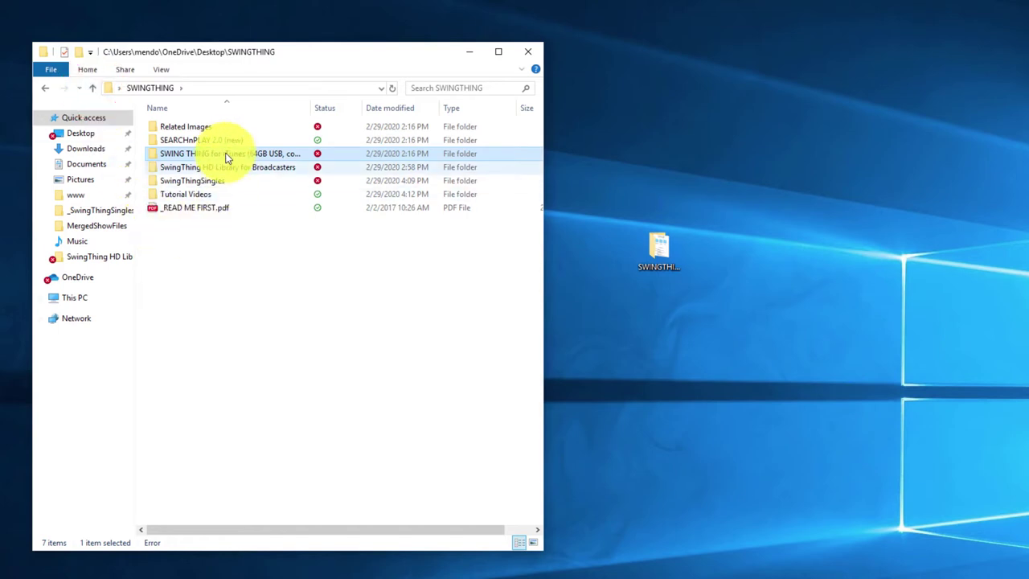
{"action": "left_click", "coordinate": [243, 181]}
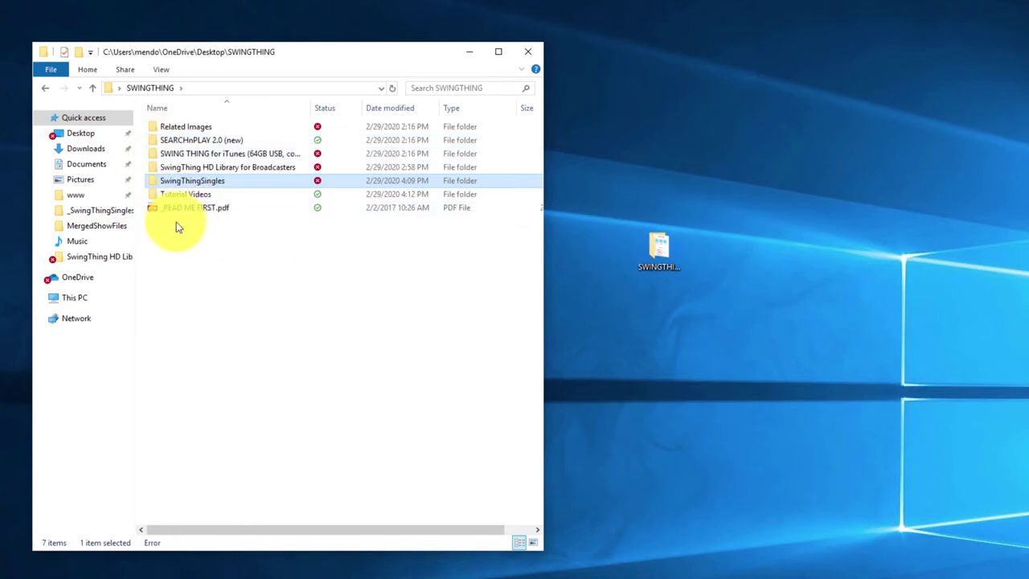
{"action": "mouse_move", "coordinate": [206, 183]}
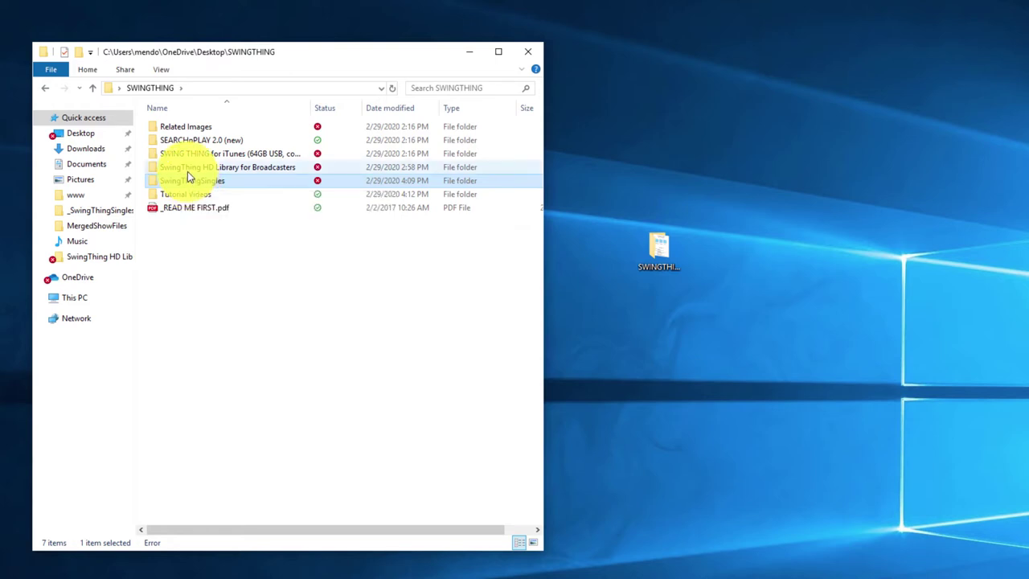
{"action": "left_click", "coordinate": [226, 158]}
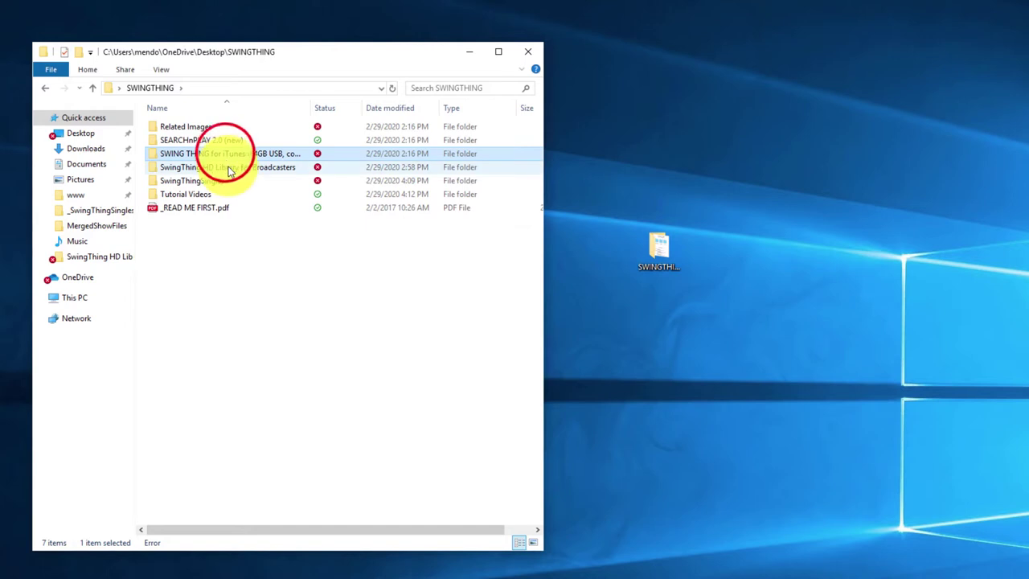
{"action": "left_click", "coordinate": [226, 167]}
{"action": "left_click", "coordinate": [208, 184]}
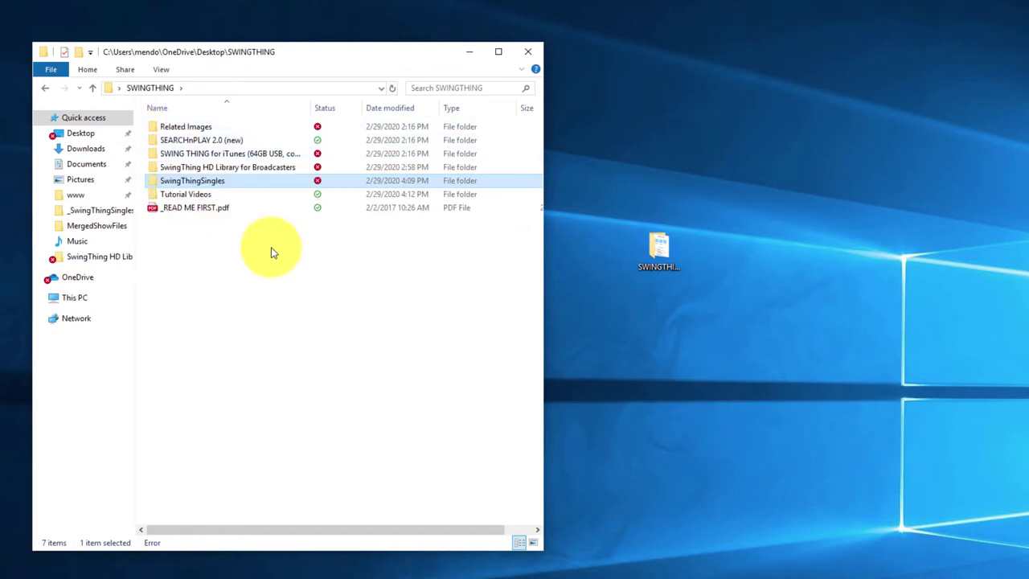
{"action": "mouse_move", "coordinate": [211, 184]}
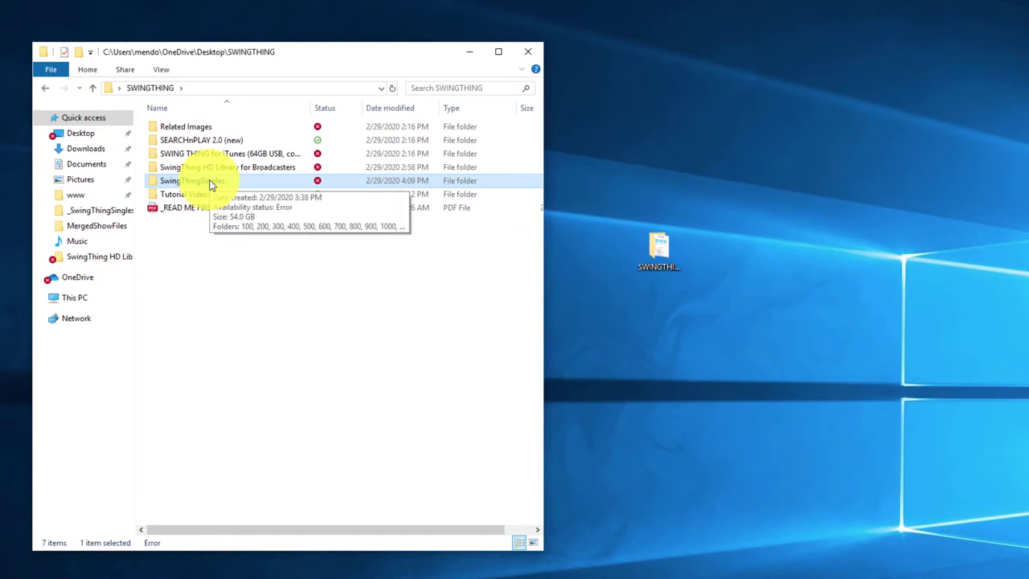
Inspect the whole-show MP3 files in the 200 folder of SwingThingSingles and return to the SwingThingSingles folder.
{"action": "double_click", "coordinate": [153, 183]}
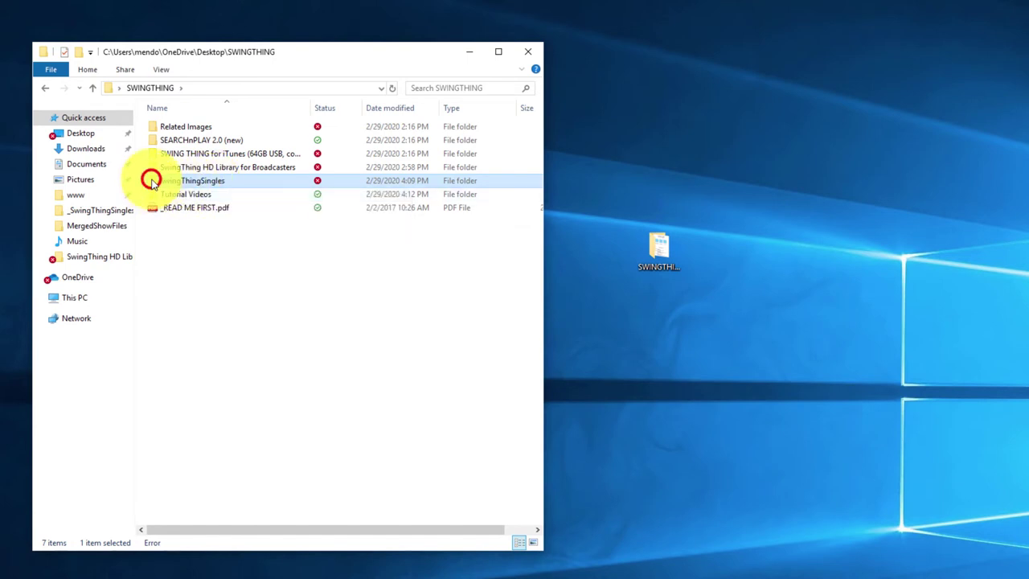
{"action": "left_click", "coordinate": [149, 140]}
{"action": "double_click", "coordinate": [149, 140]}
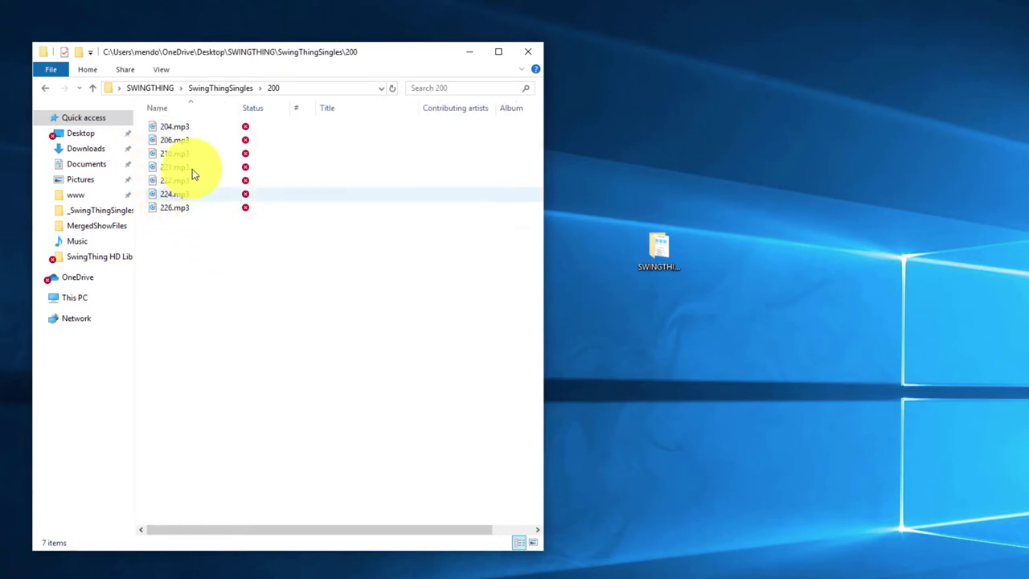
{"action": "mouse_move", "coordinate": [186, 131]}
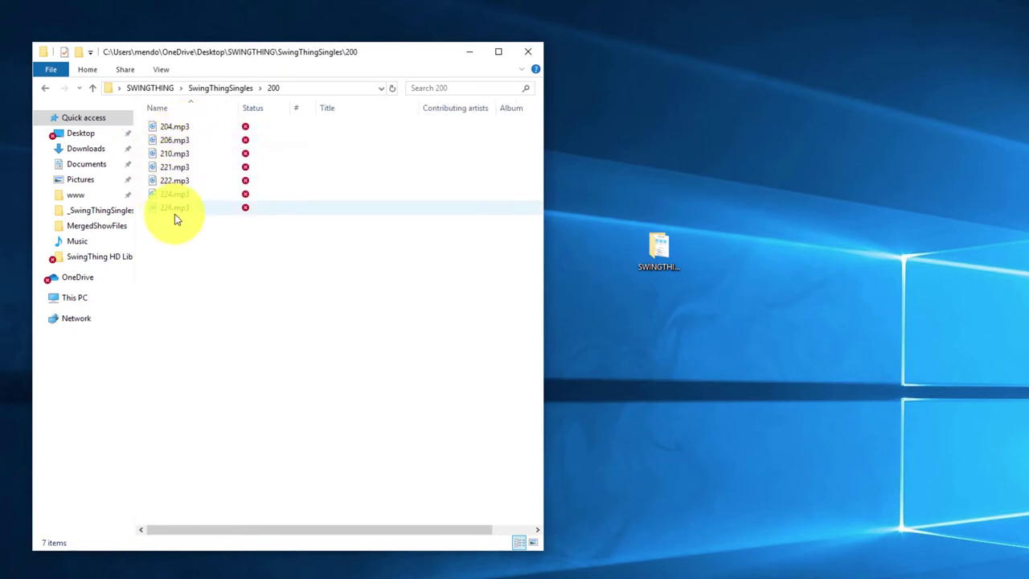
{"action": "mouse_move", "coordinate": [178, 211]}
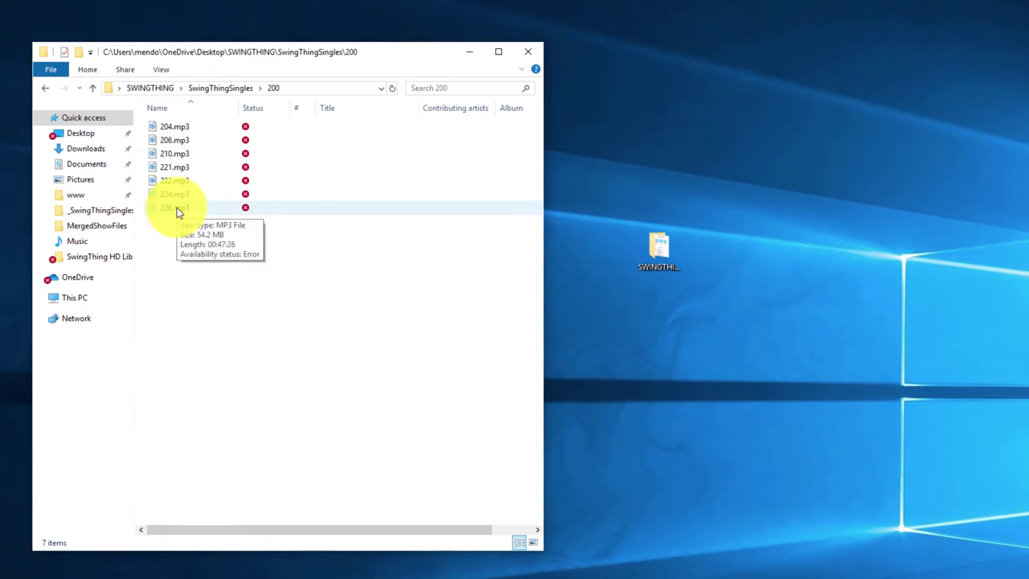
{"action": "left_click", "coordinate": [94, 87]}
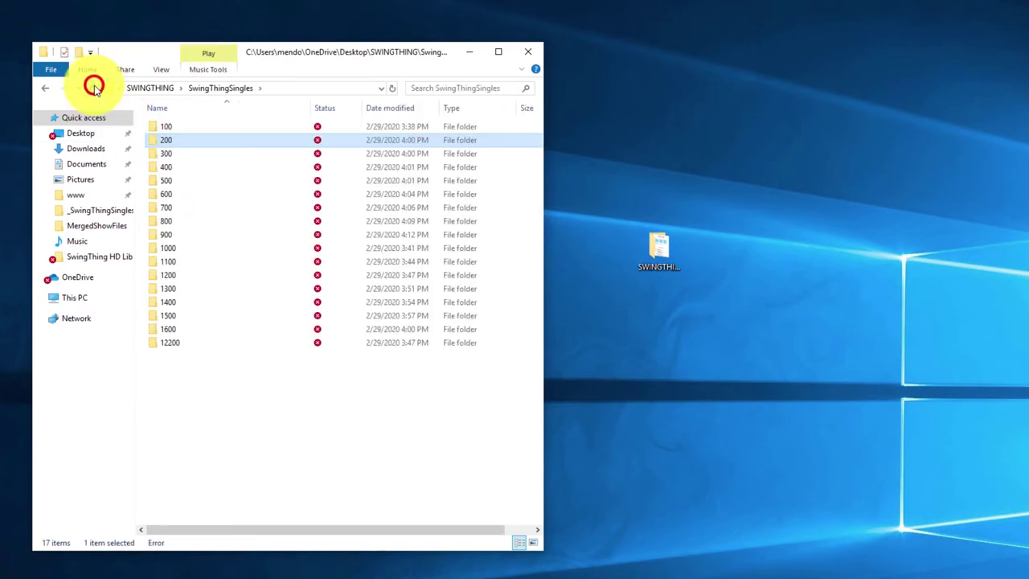
Return to the main SWINGTHING folder, move its window aside to uncover the desktop, and select the SWINGTHING folder there.
{"action": "left_click", "coordinate": [93, 87]}
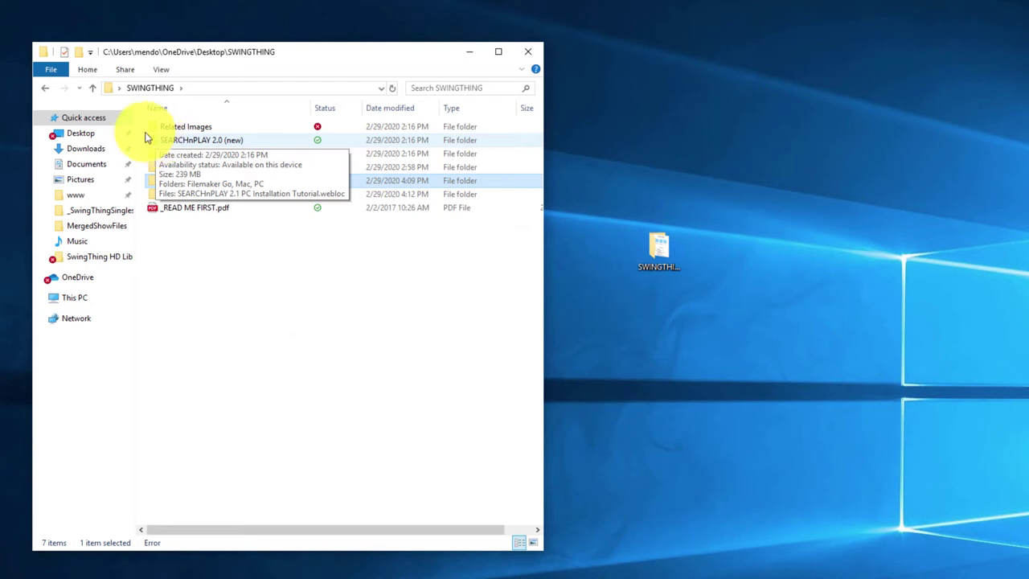
{"action": "left_click", "coordinate": [224, 52]}
{"action": "left_click_drag", "start_coordinate": [287, 58], "coordinate": [992, 51]}
{"action": "left_click", "coordinate": [643, 254]}
{"action": "left_click", "coordinate": [655, 246]}
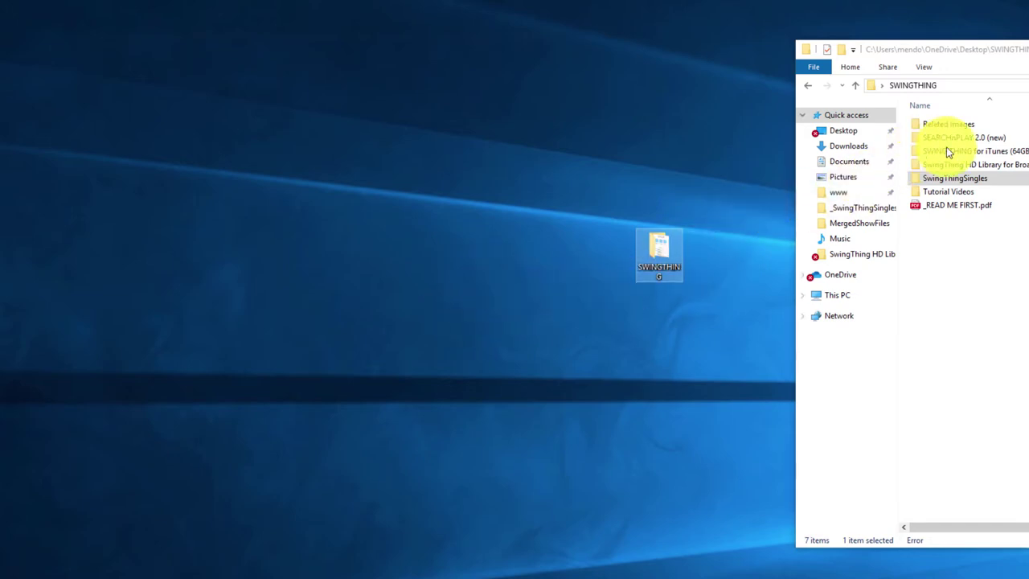
{"action": "left_click", "coordinate": [657, 251]}
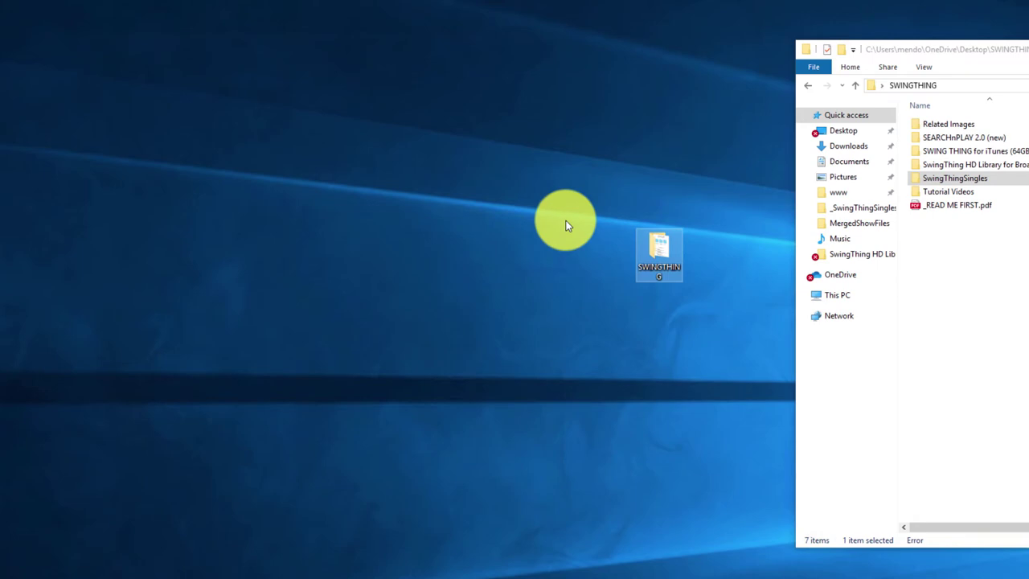
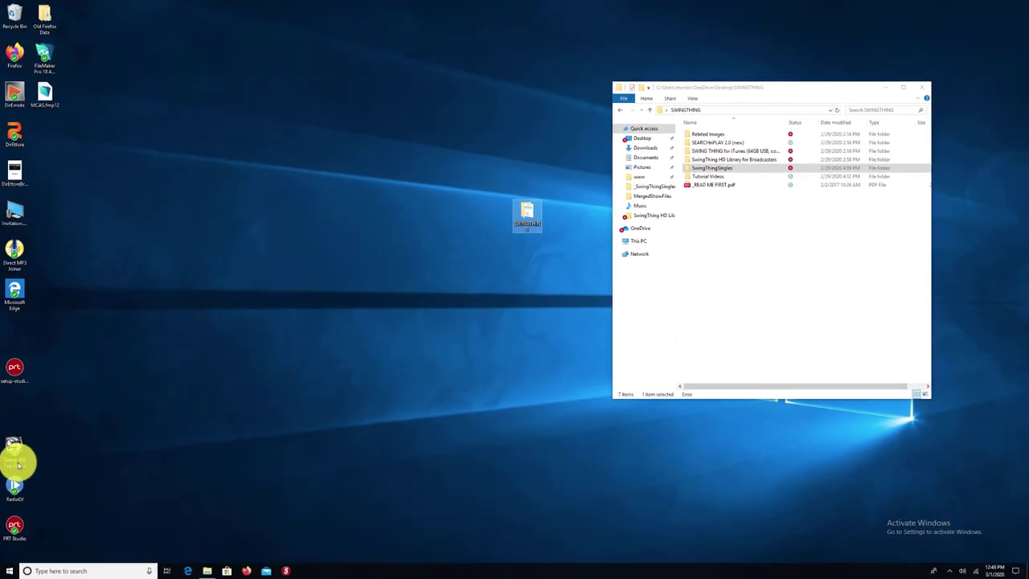
Open Windows Media Player and view the track of the album Show#[0911] RING DEM BELLS.
{"action": "left_click", "coordinate": [76, 569]}
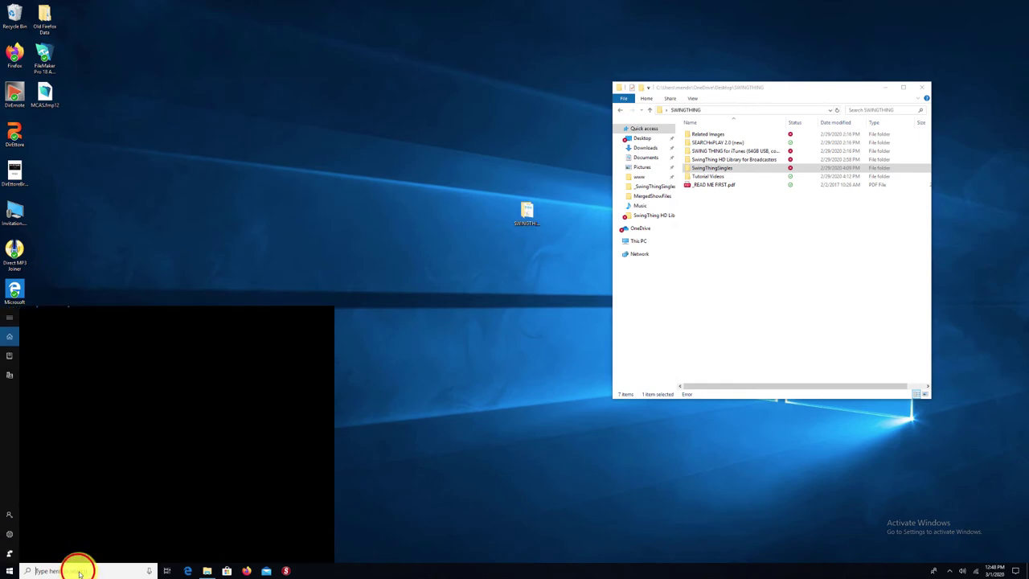
{"action": "type", "text": "media"}
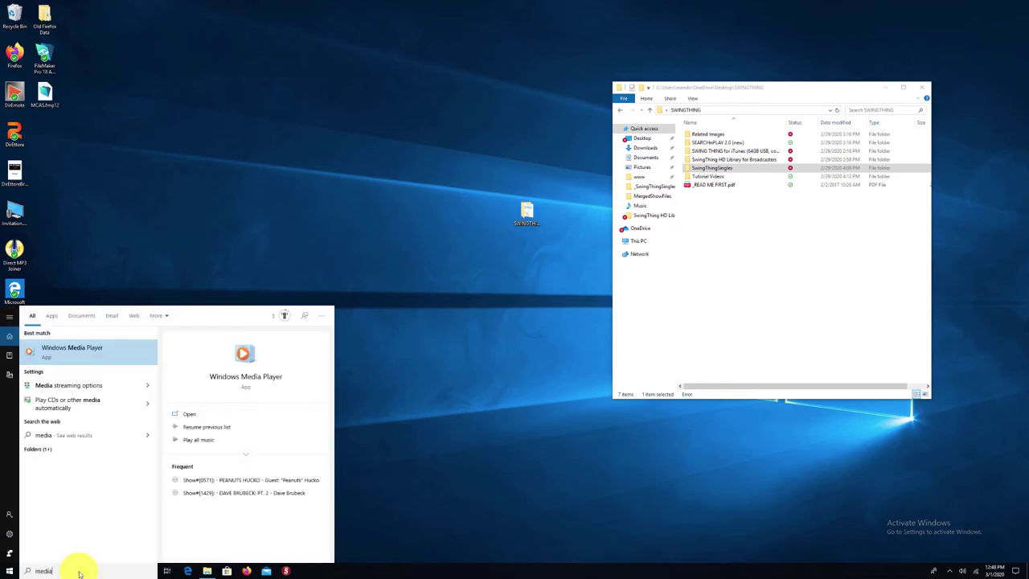
{"action": "left_click", "coordinate": [86, 347]}
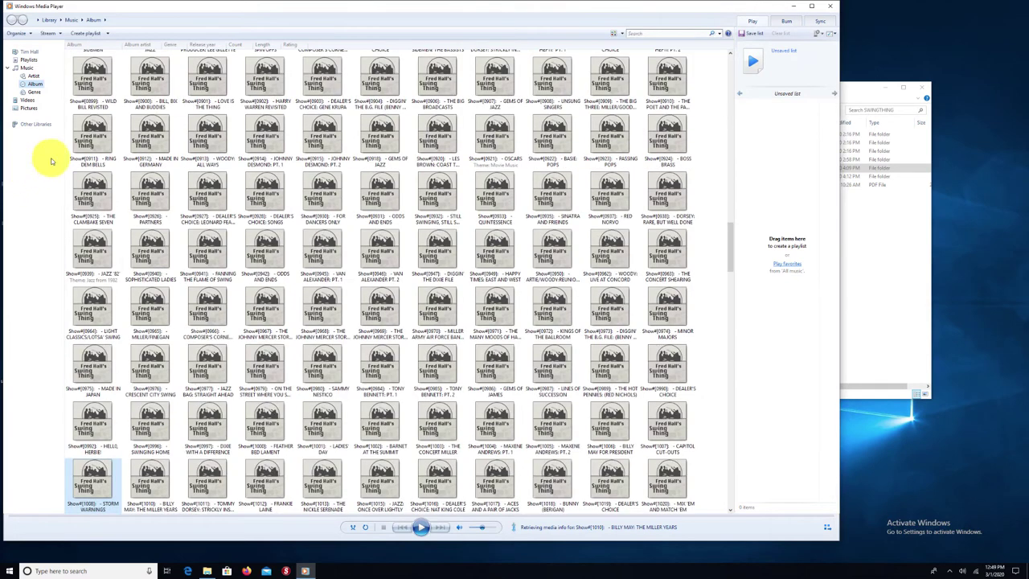
{"action": "left_click", "coordinate": [90, 134]}
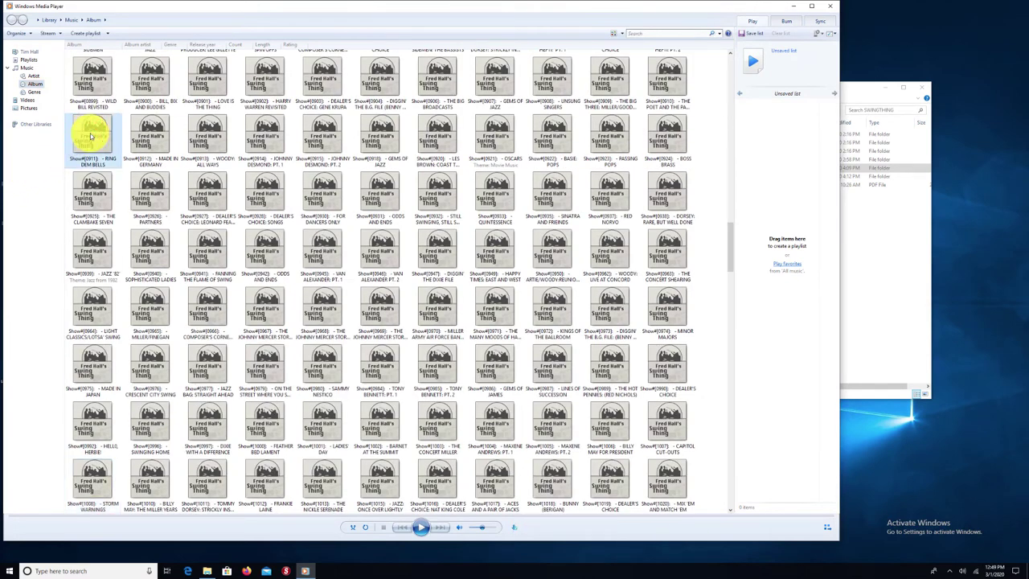
{"action": "double_click", "coordinate": [91, 137]}
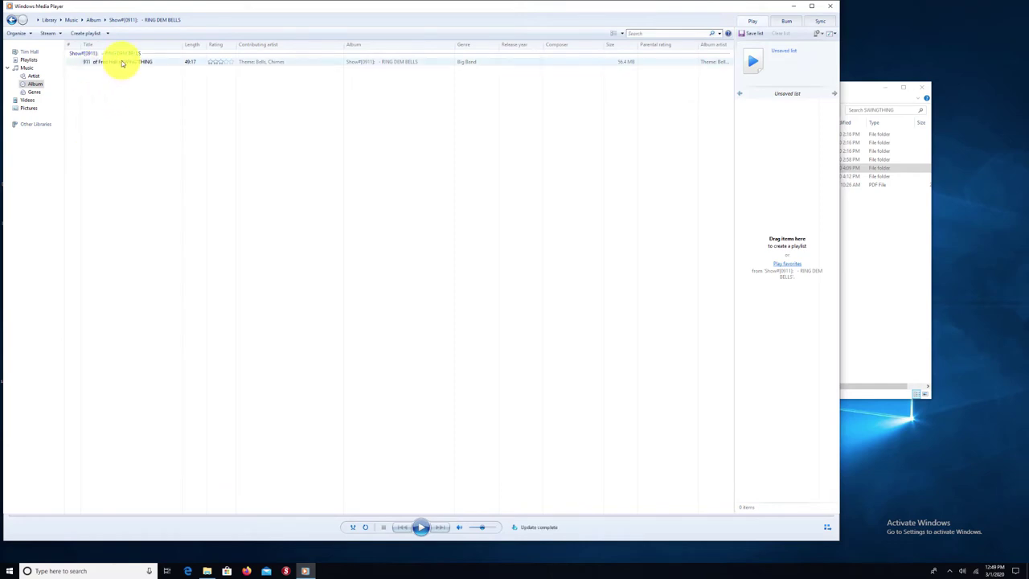
{"action": "mouse_move", "coordinate": [119, 64]}
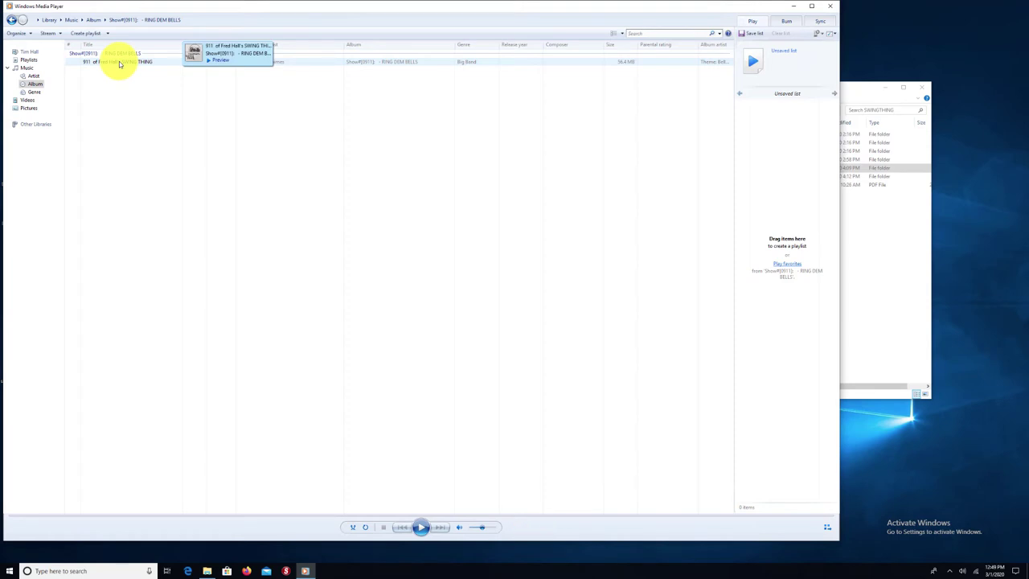
Browse the music library by artist to review the guest entries, and close Windows Media Player.
{"action": "left_click", "coordinate": [29, 76]}
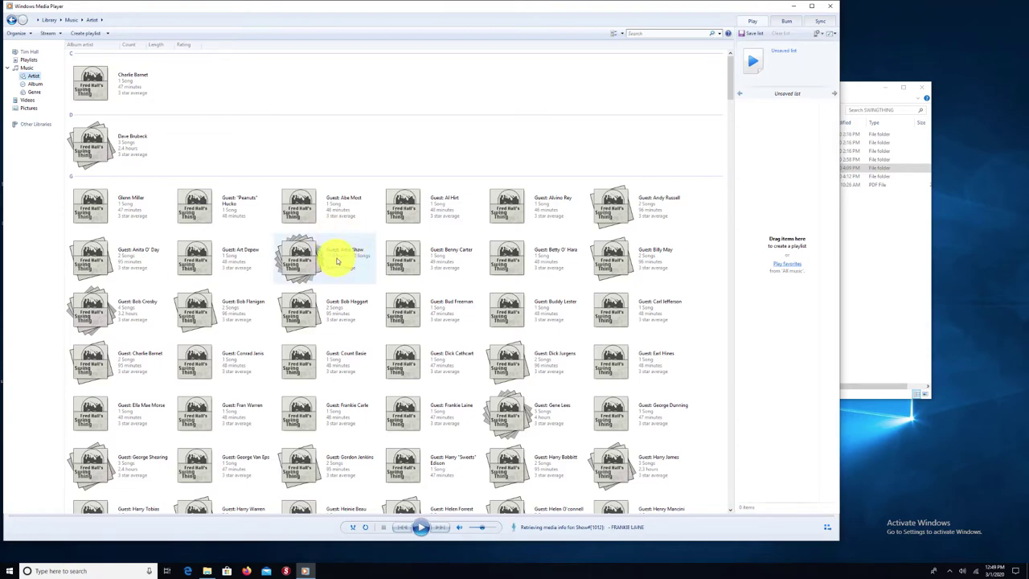
{"action": "scroll", "coordinate": [340, 260], "scroll_direction": "down", "scroll_amount": 8}
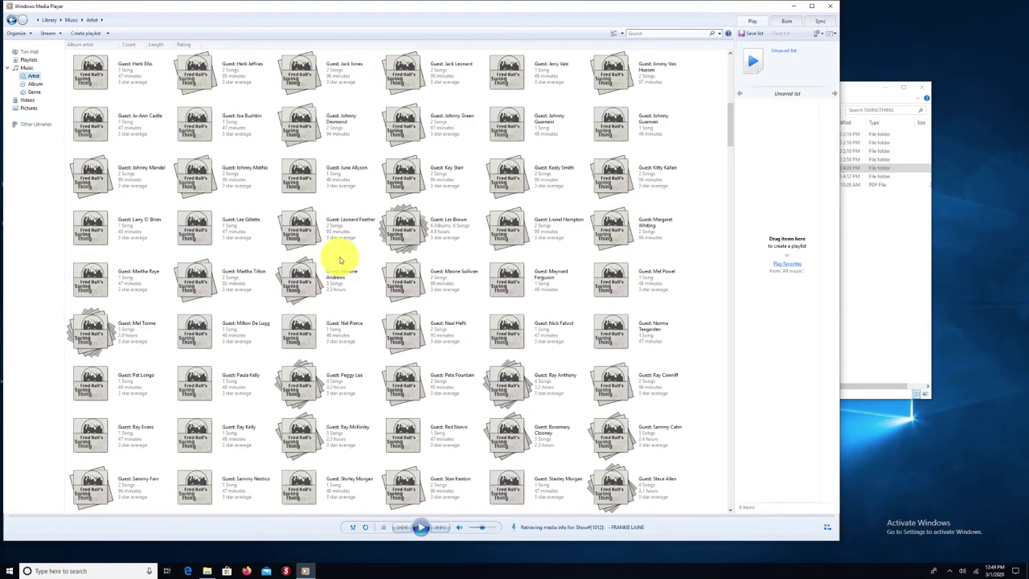
{"action": "scroll", "coordinate": [358, 221], "scroll_direction": "up", "scroll_amount": 8}
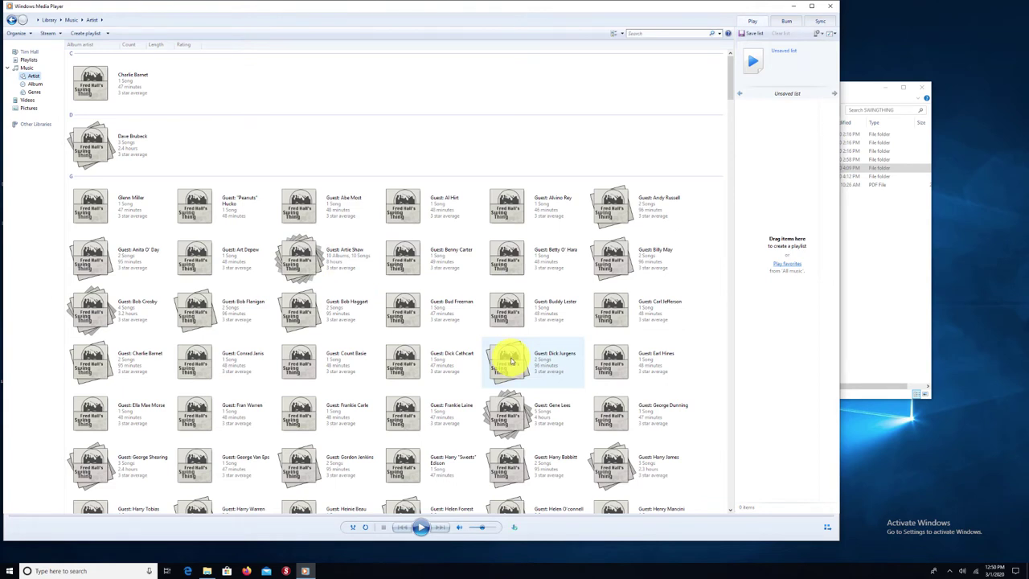
{"action": "left_click", "coordinate": [90, 309]}
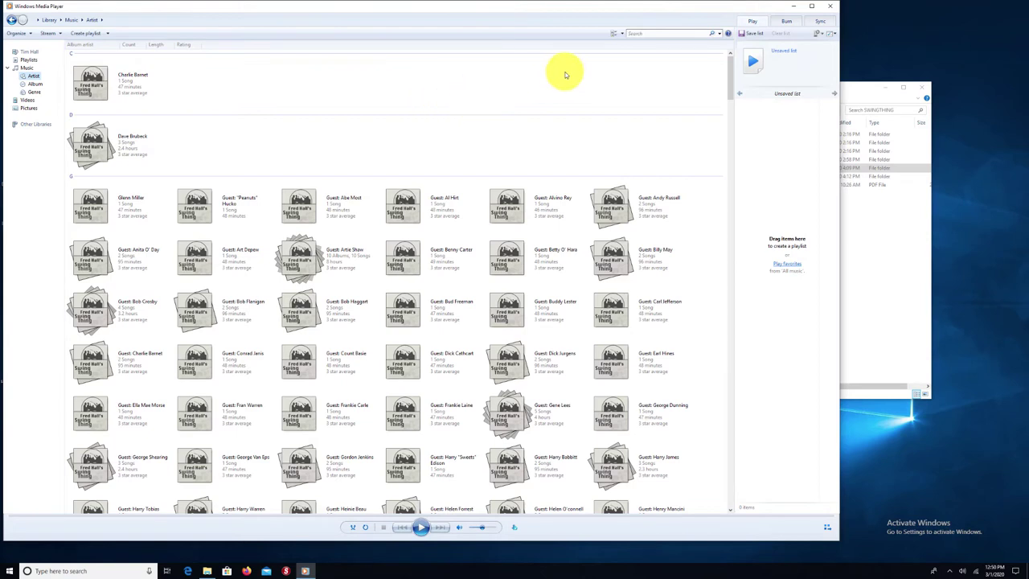
{"action": "left_click", "coordinate": [833, 6]}
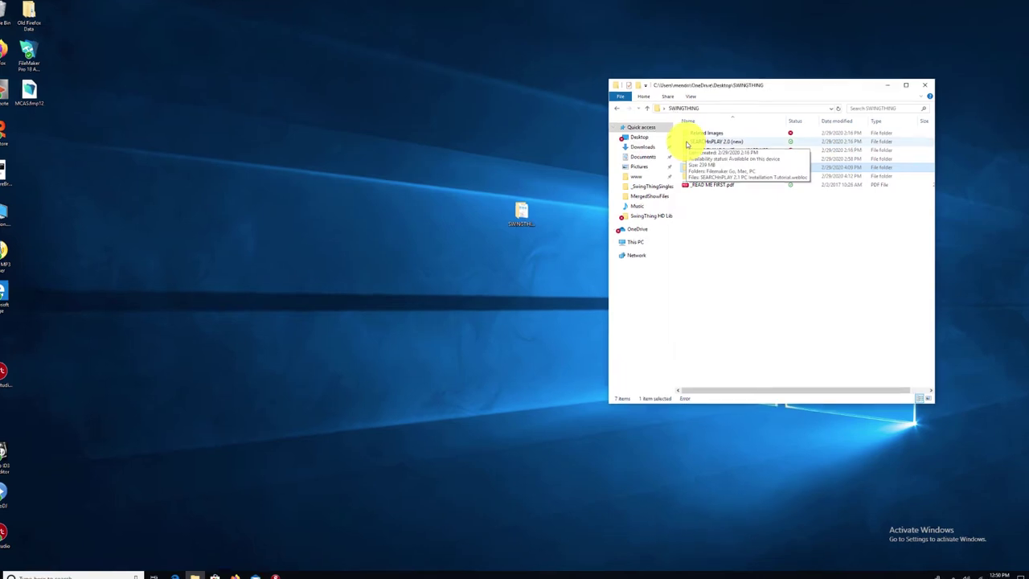
Look inside the SEARCHnPLAY 2.0 (new) folder, return to SWINGTHING, and inspect the SwingThingSingles folder's details.
{"action": "double_click", "coordinate": [687, 143]}
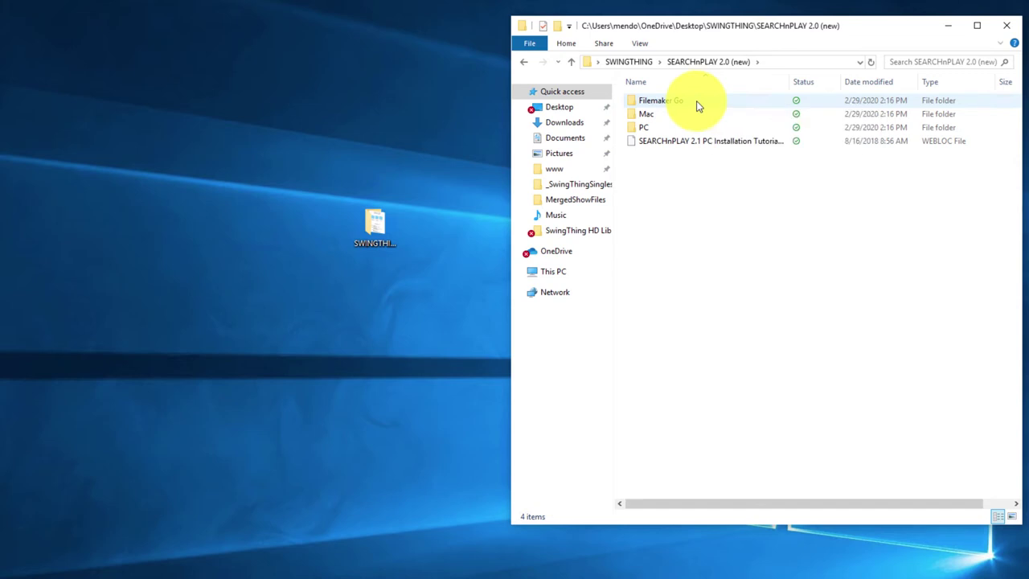
{"action": "left_click", "coordinate": [571, 62]}
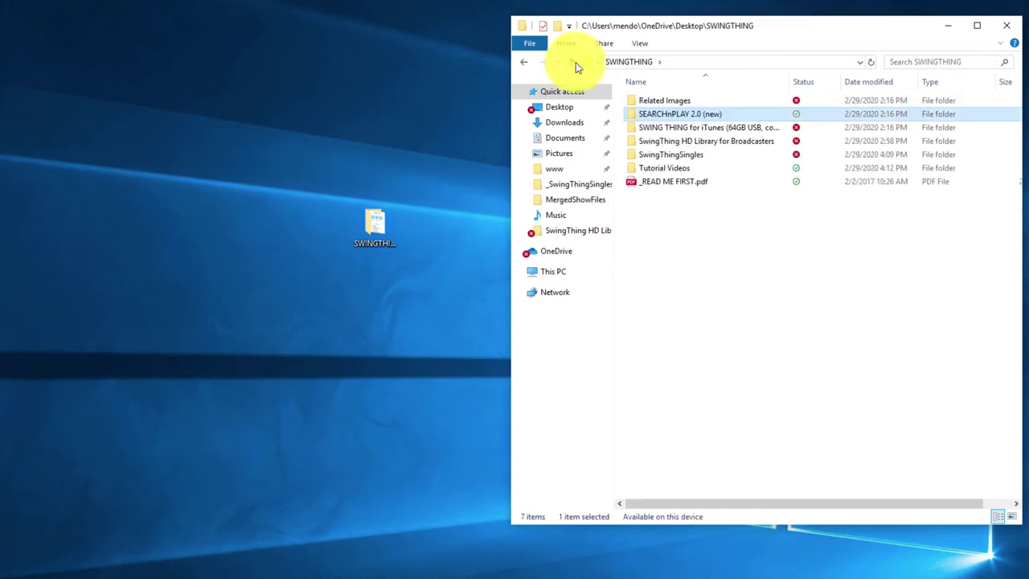
{"action": "left_click", "coordinate": [706, 156]}
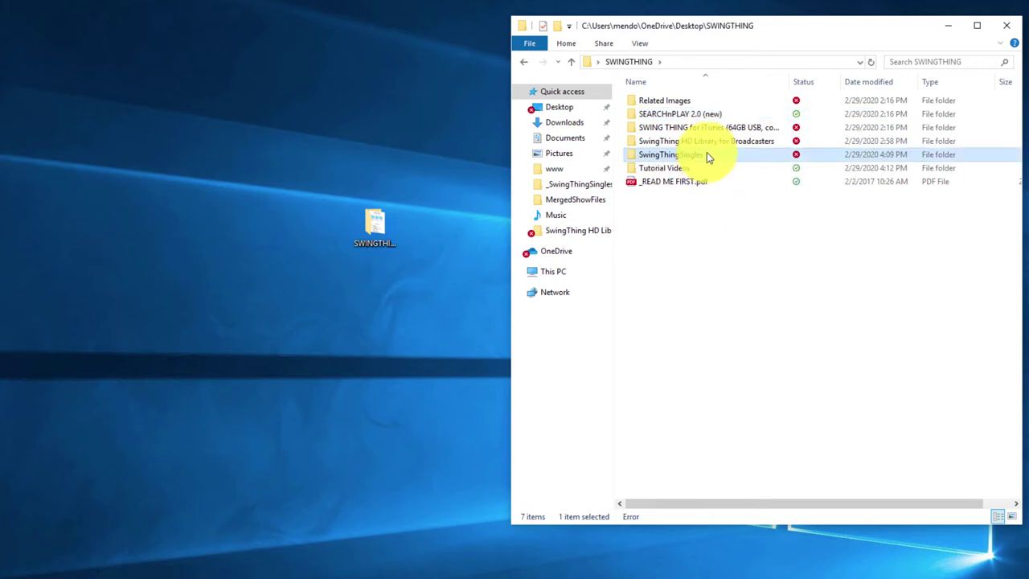
{"action": "mouse_move", "coordinate": [707, 157]}
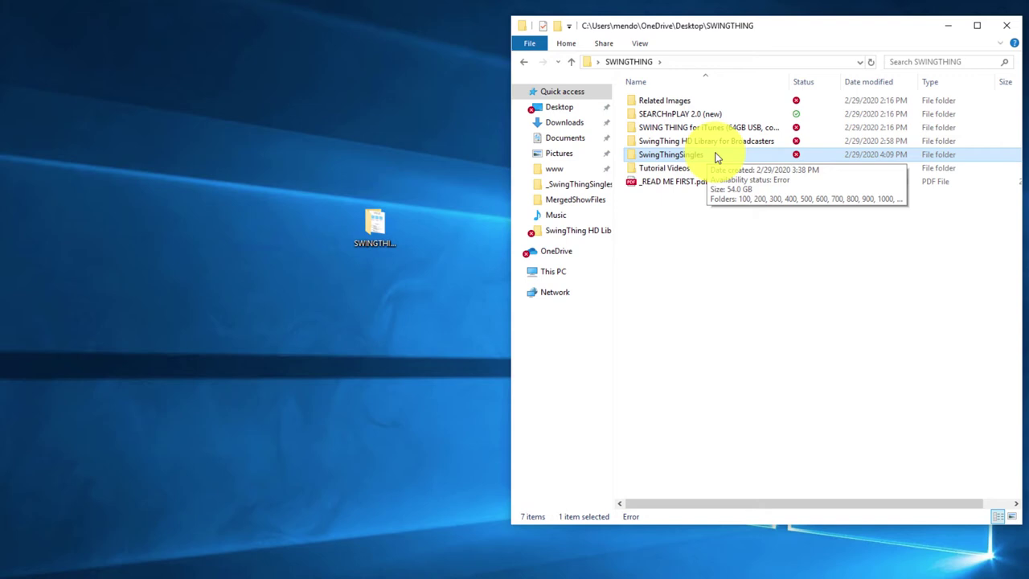
Run SEARCHnPLAY 2.1 PC Installer.exe from the PC folder of SEARCHnPLAY 2.0 (new) and allow it to make changes.
{"action": "double_click", "coordinate": [634, 115]}
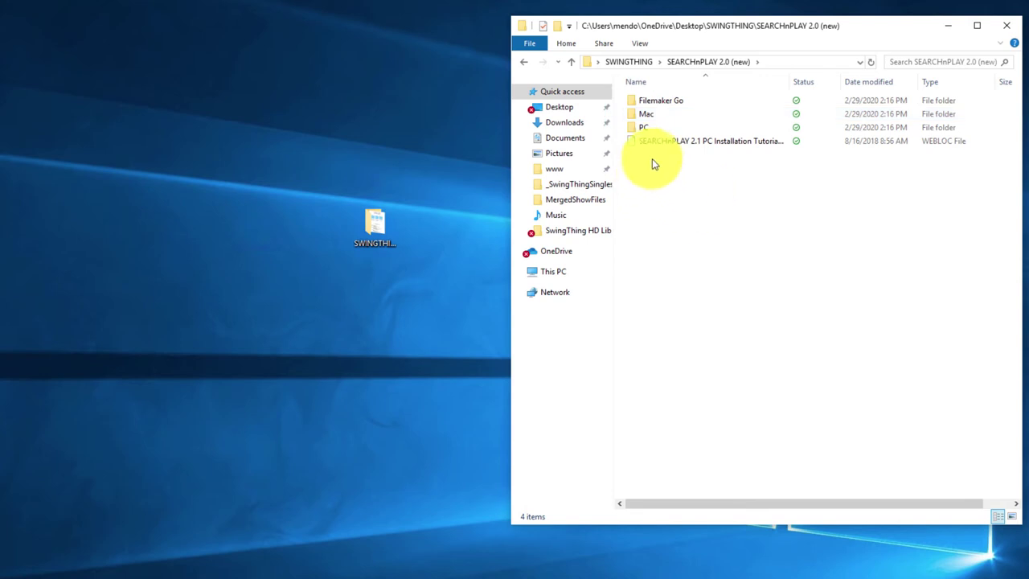
{"action": "double_click", "coordinate": [632, 126]}
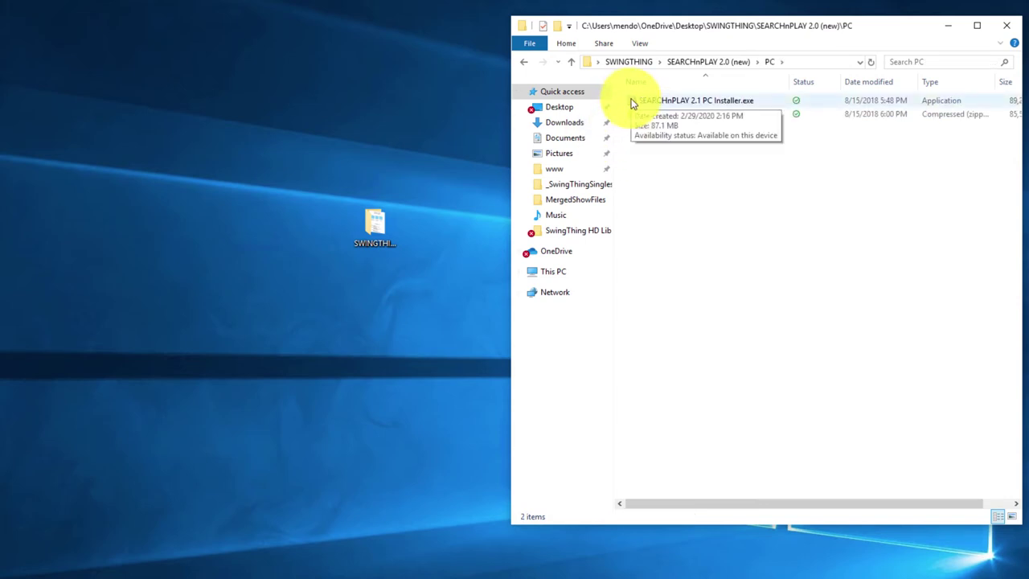
{"action": "double_click", "coordinate": [631, 101]}
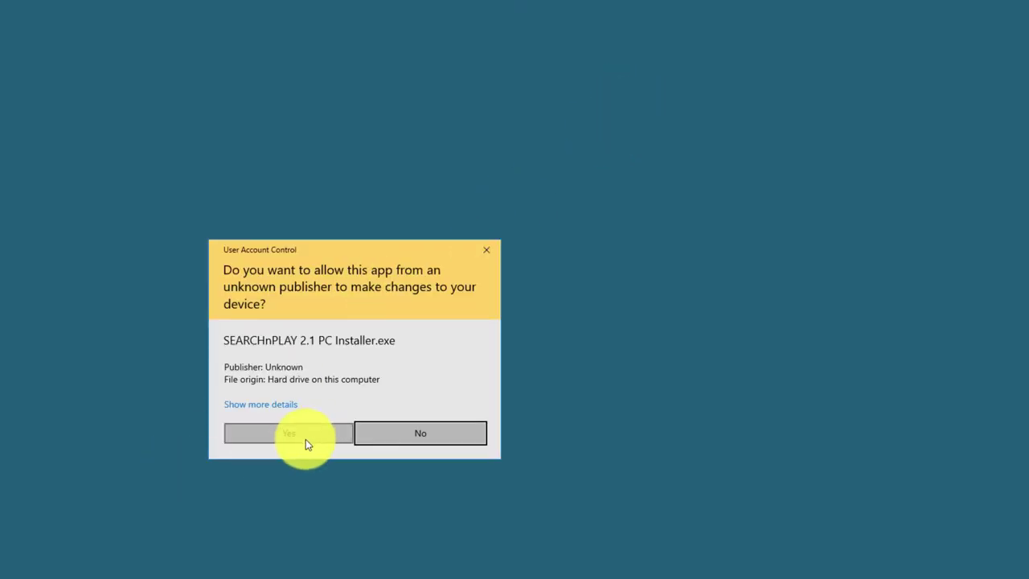
{"action": "left_click", "coordinate": [291, 435]}
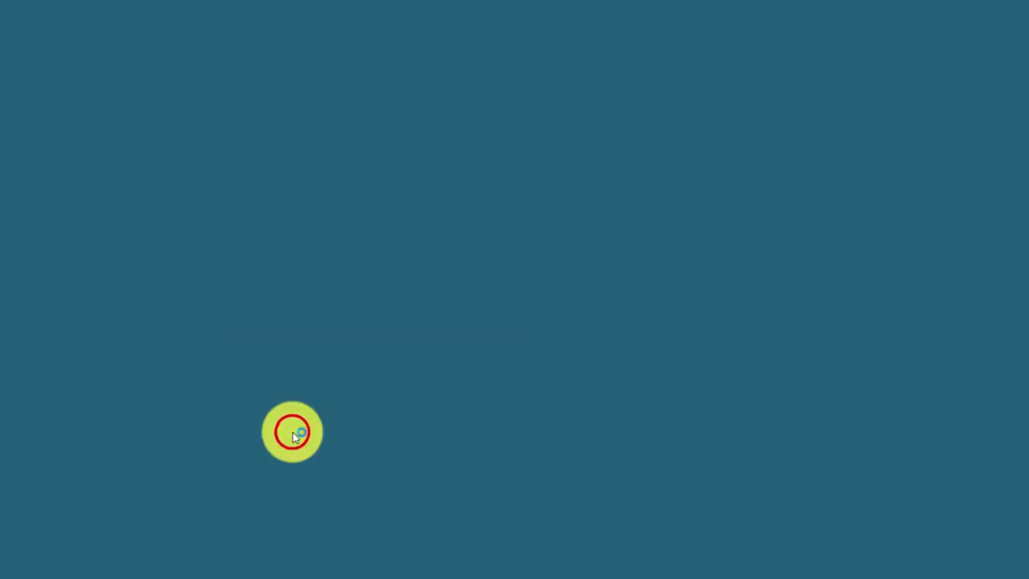
Install SEARCHnPLAY in the default destination folder with a desktop icon and start menu folder, and launch it on finishing.
{"action": "left_click", "coordinate": [428, 457]}
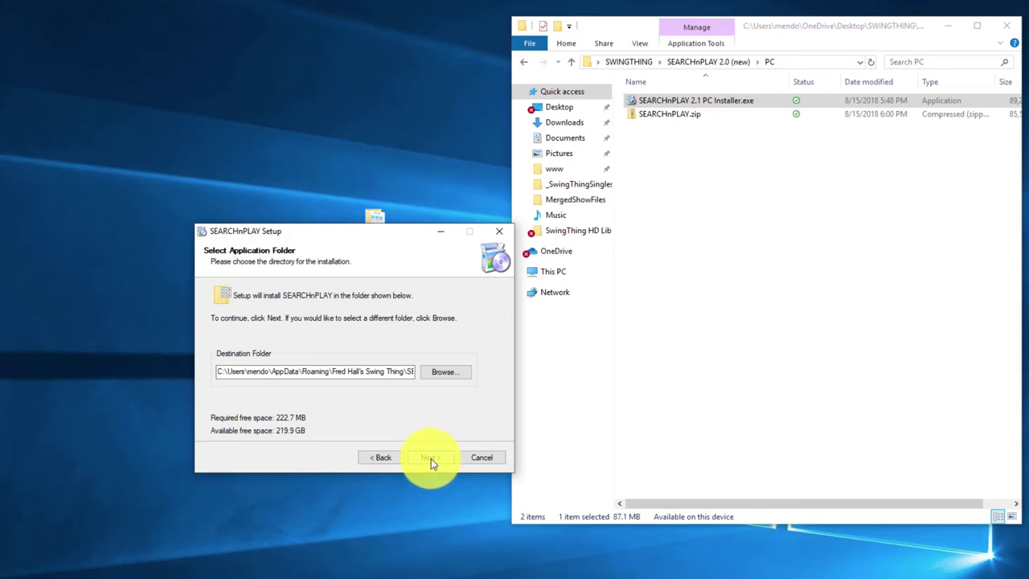
{"action": "left_click", "coordinate": [431, 458]}
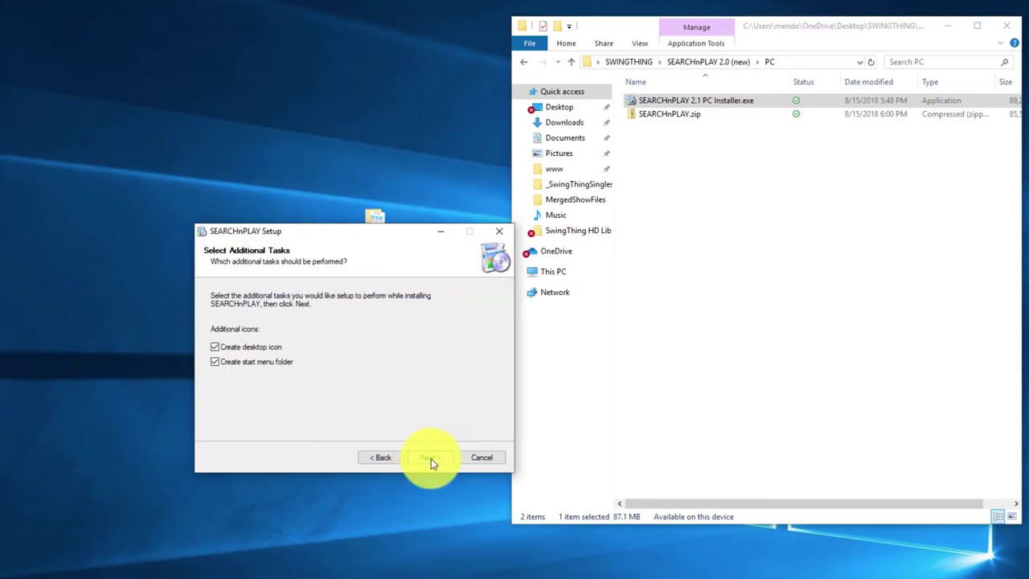
{"action": "left_click", "coordinate": [431, 458]}
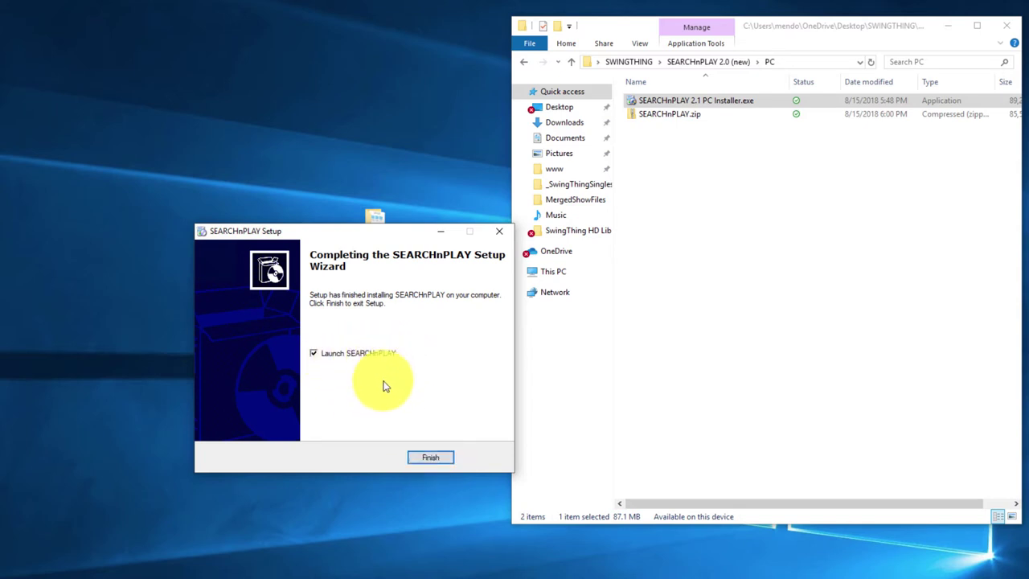
{"action": "left_click", "coordinate": [449, 458]}
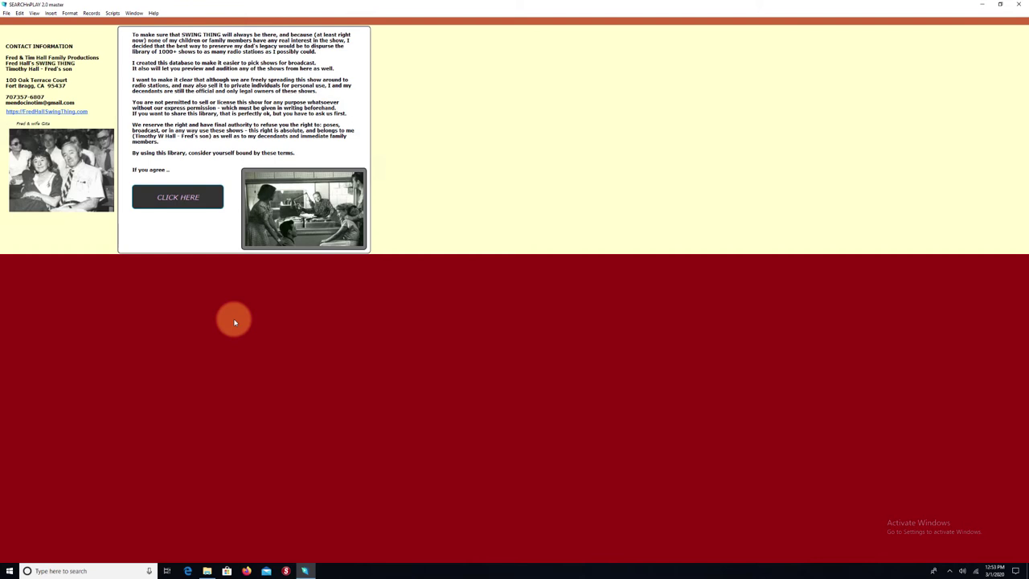
Accept the SwingThing library's terms of use and open the Settings page in the Help section.
{"action": "left_click", "coordinate": [176, 200]}
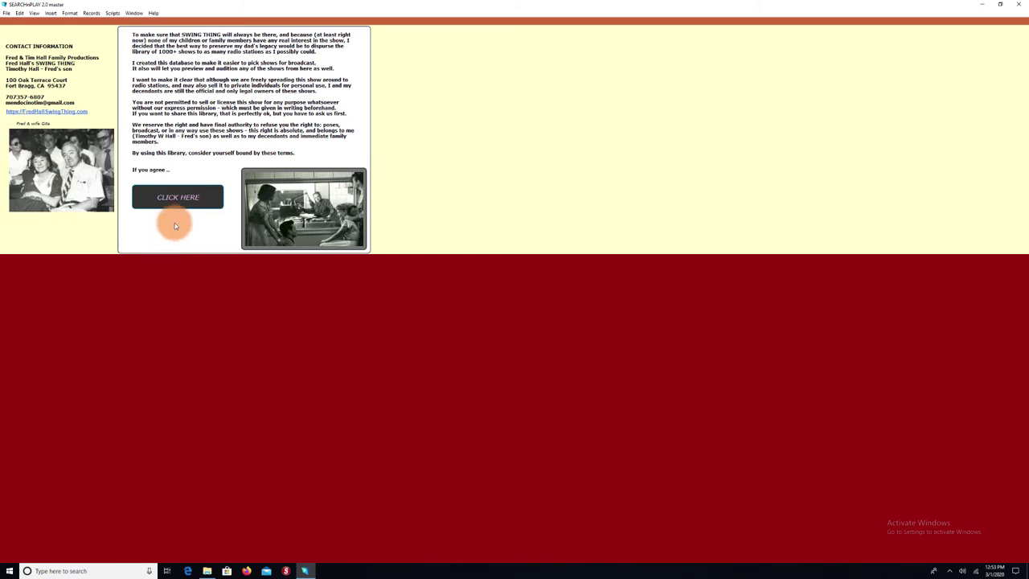
{"action": "left_click", "coordinate": [181, 201]}
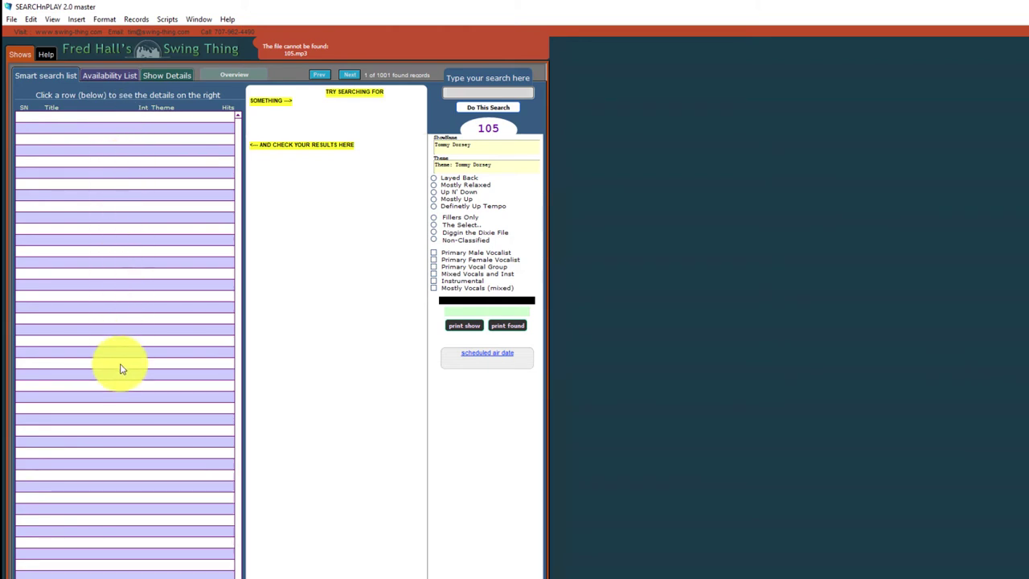
{"action": "left_click", "coordinate": [45, 54]}
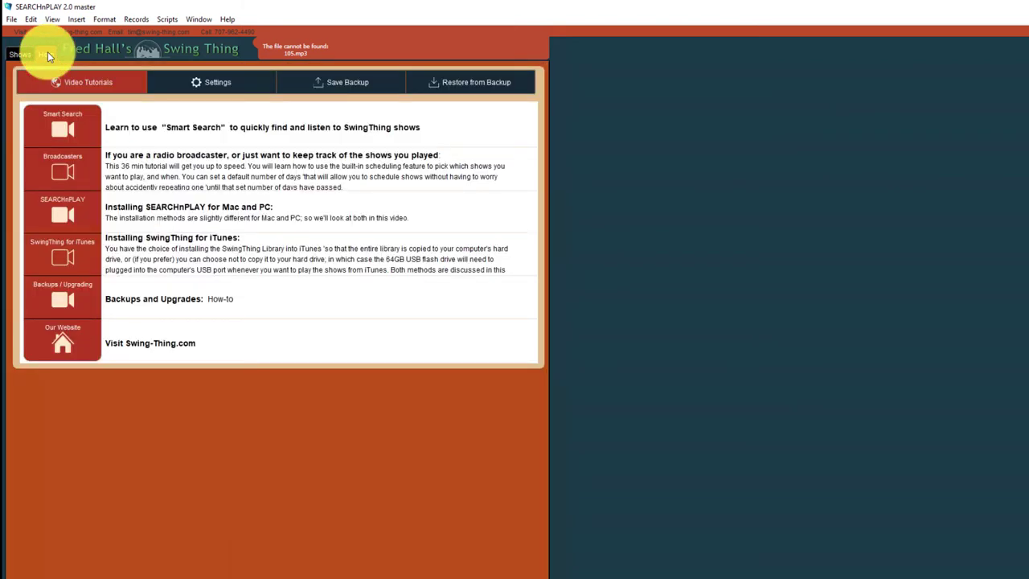
{"action": "left_click", "coordinate": [207, 85]}
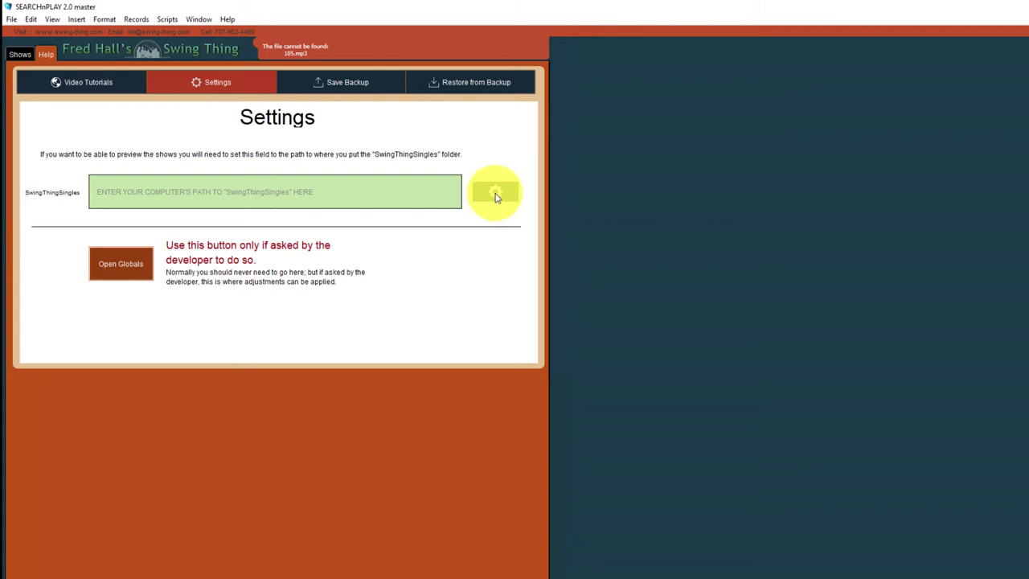
Set the SwingThingSingles path to the SwingThingSingles folder inside the SWINGTHING desktop folder.
{"action": "left_click", "coordinate": [495, 195]}
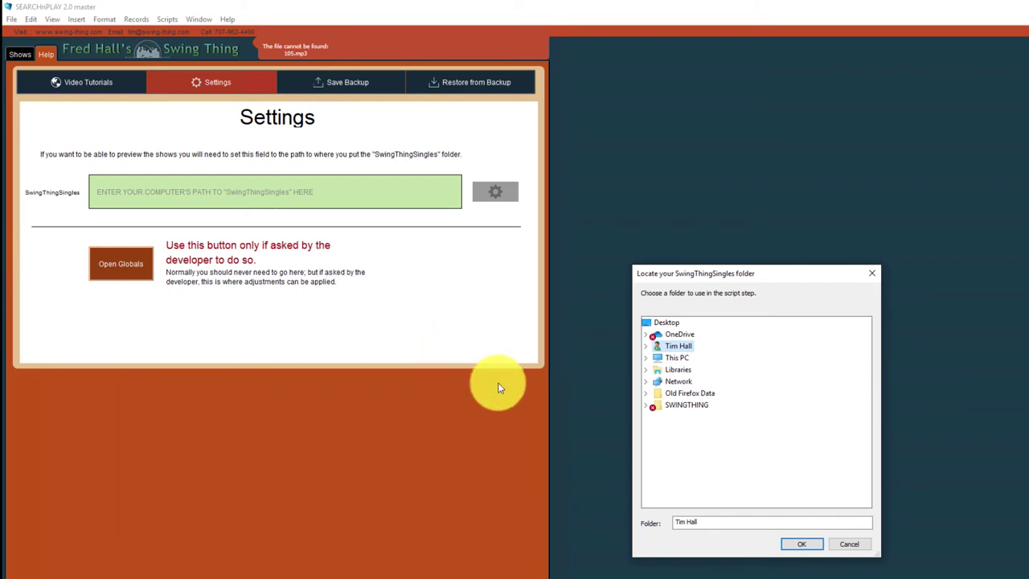
{"action": "double_click", "coordinate": [692, 405]}
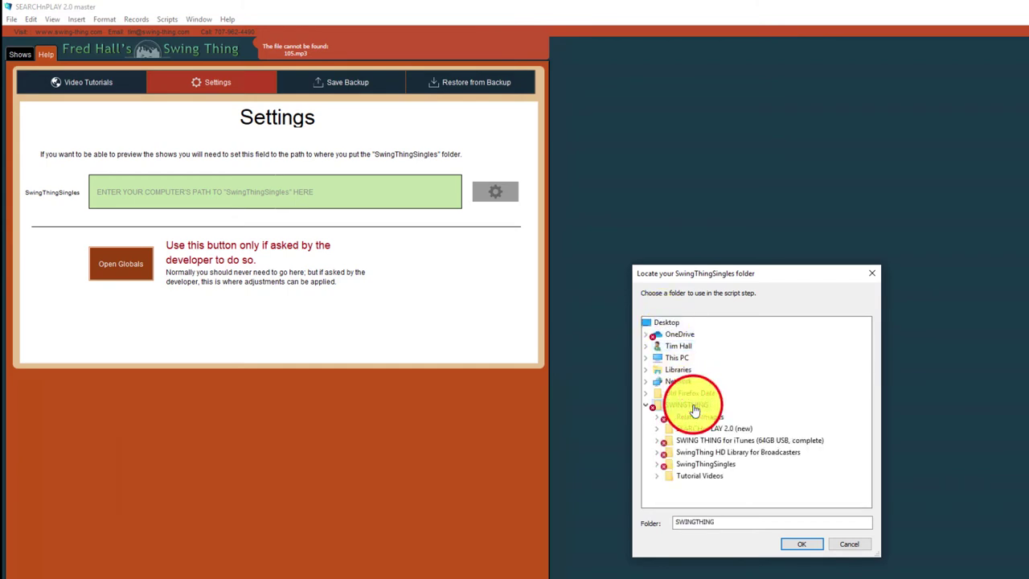
{"action": "double_click", "coordinate": [726, 465]}
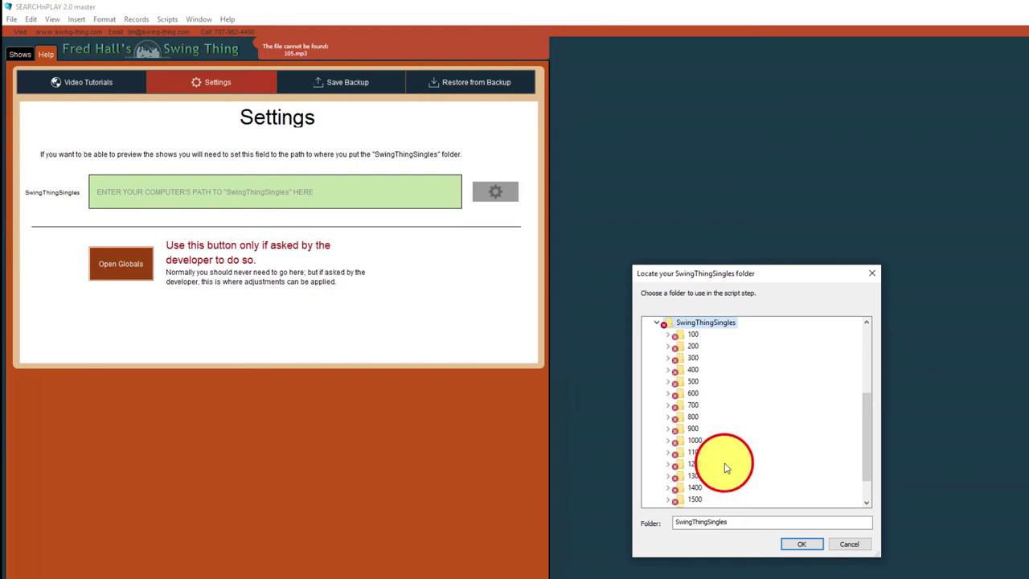
{"action": "left_click_drag", "start_coordinate": [732, 522], "coordinate": [663, 526]}
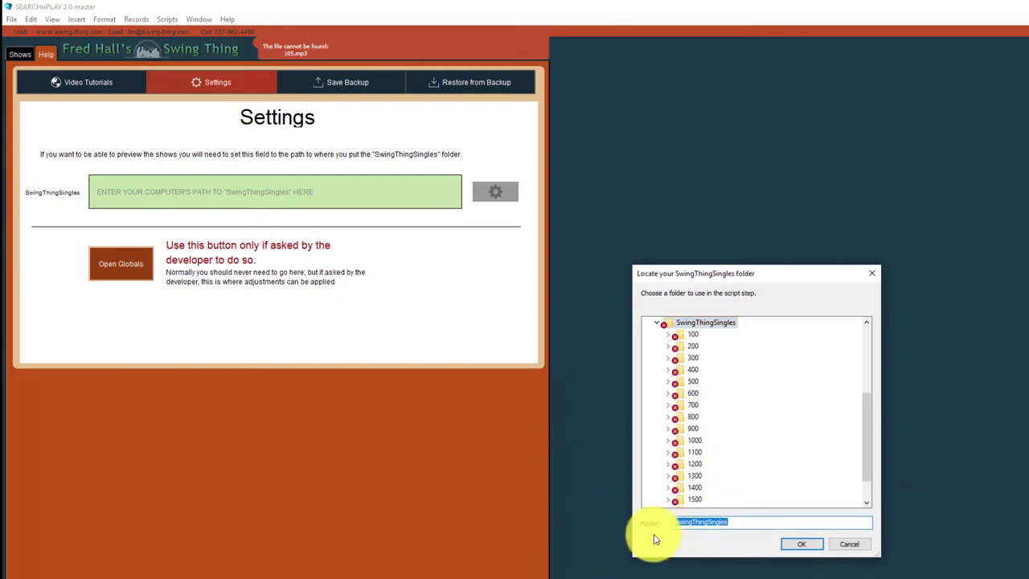
{"action": "left_click", "coordinate": [804, 545]}
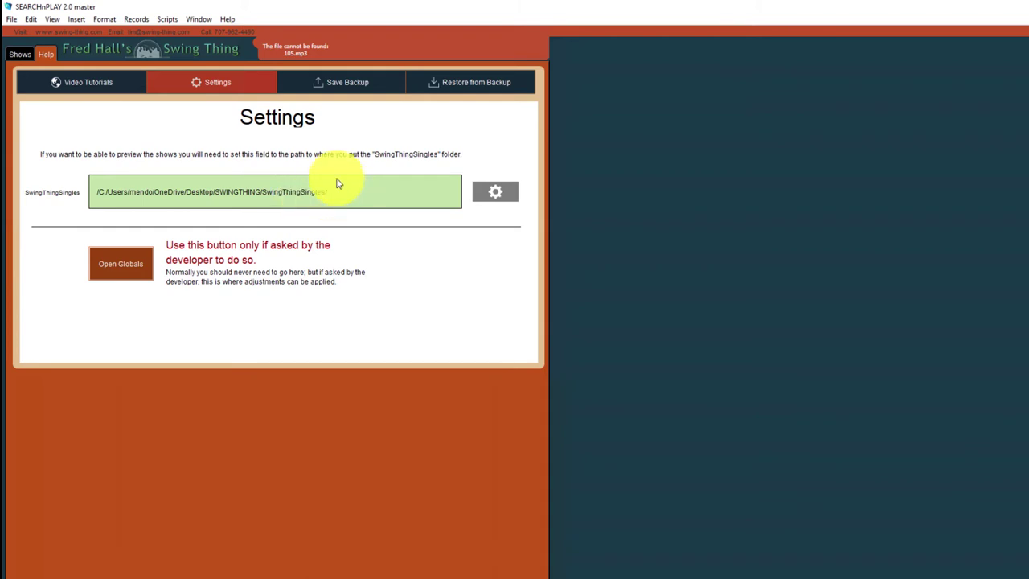
Go to the Shows section and try a smart search for "Jean Kelly".
{"action": "left_click", "coordinate": [20, 56]}
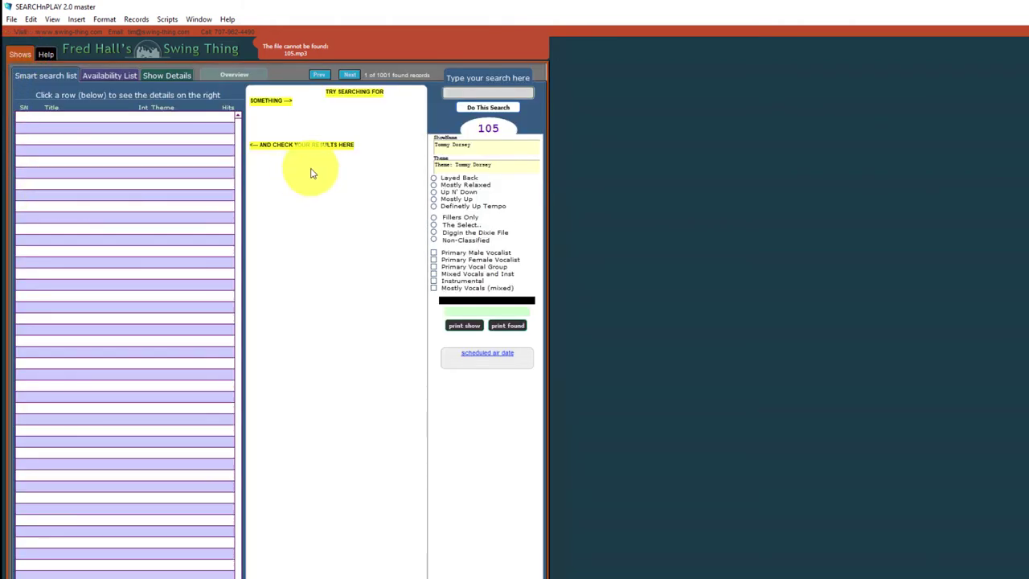
{"action": "left_click", "coordinate": [497, 97]}
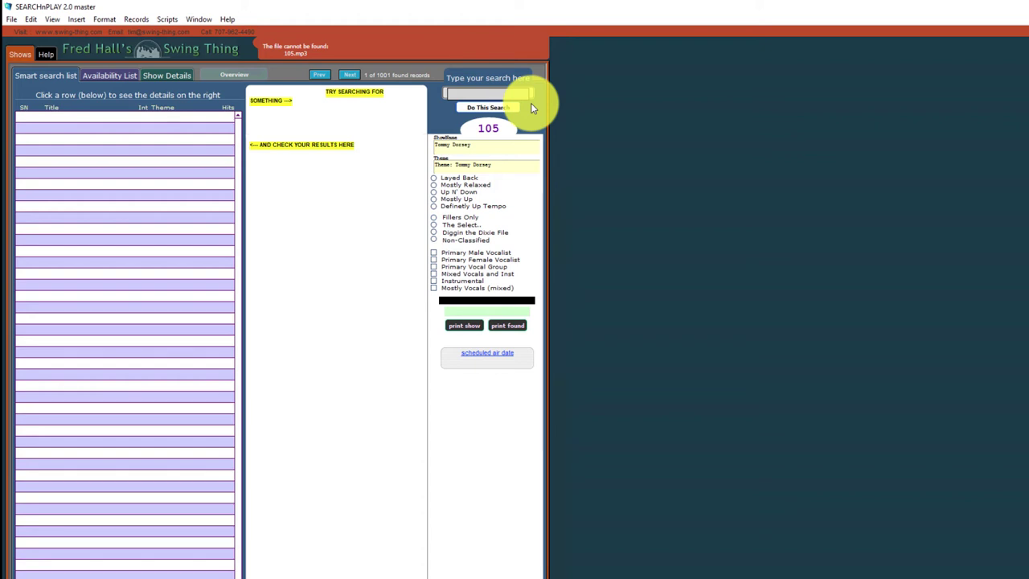
{"action": "type", "text": "Jean Kelly"}
{"action": "left_click", "coordinate": [490, 110]}
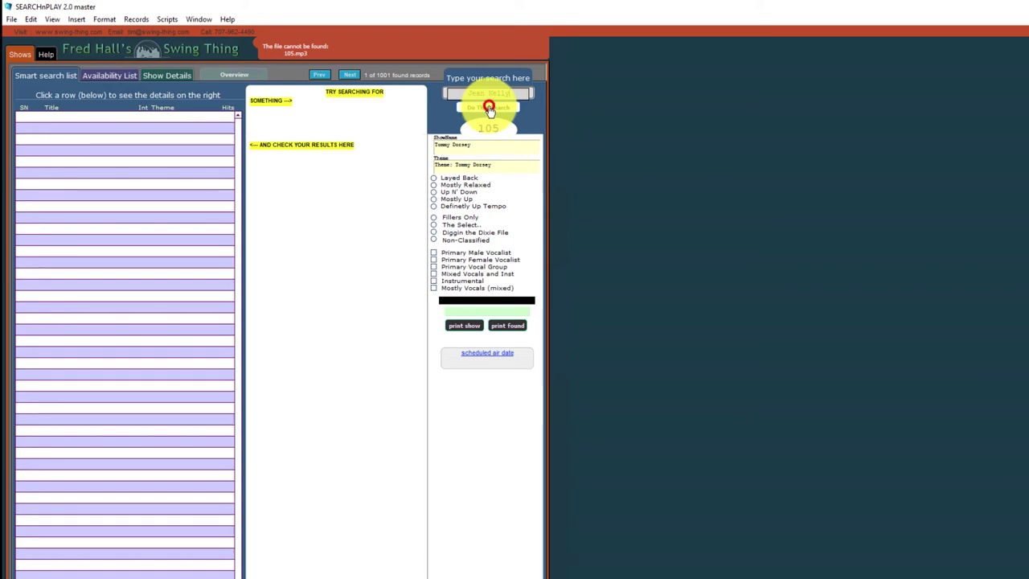
{"action": "left_click", "coordinate": [489, 110]}
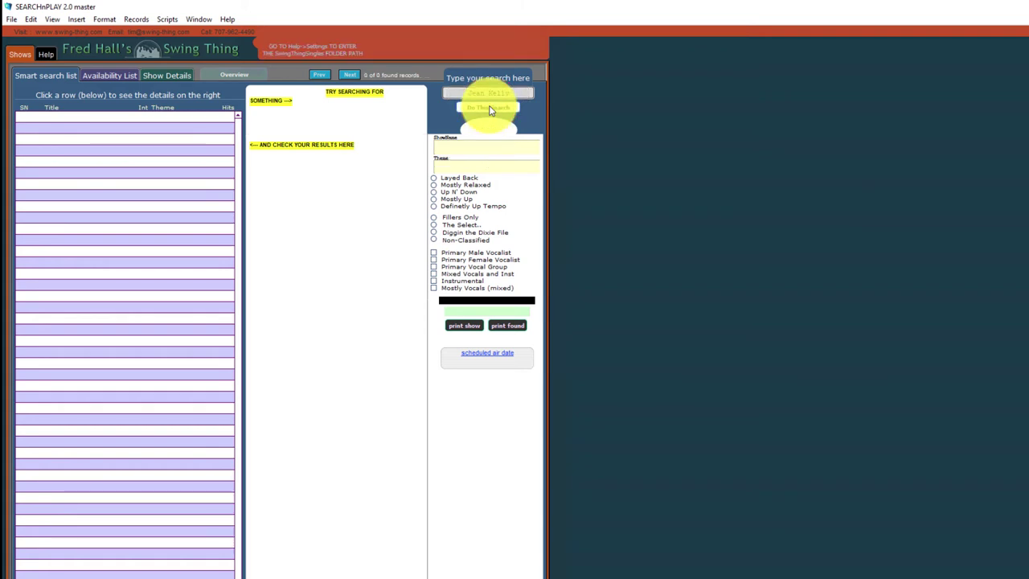
{"action": "left_click", "coordinate": [491, 111]}
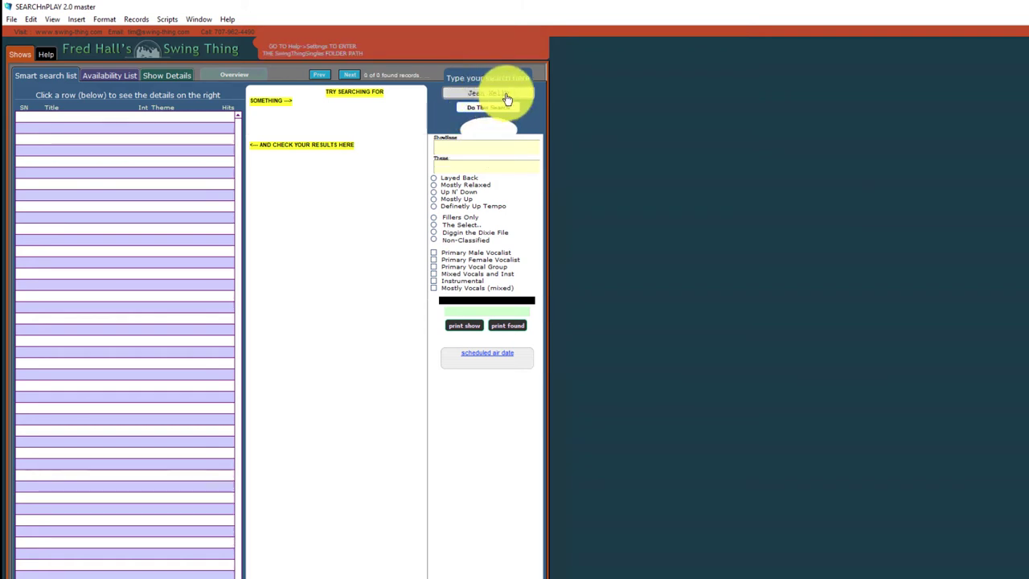
Search the shows for "kelly" and review the details of shows 481, 1085 and 1238.
{"action": "left_click", "coordinate": [516, 94]}
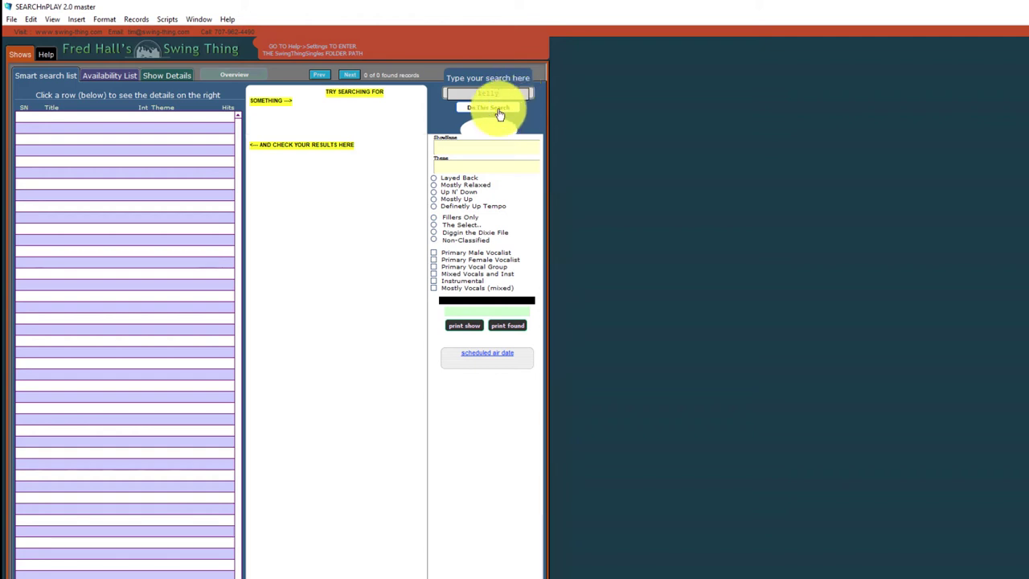
{"action": "left_click", "coordinate": [500, 110]}
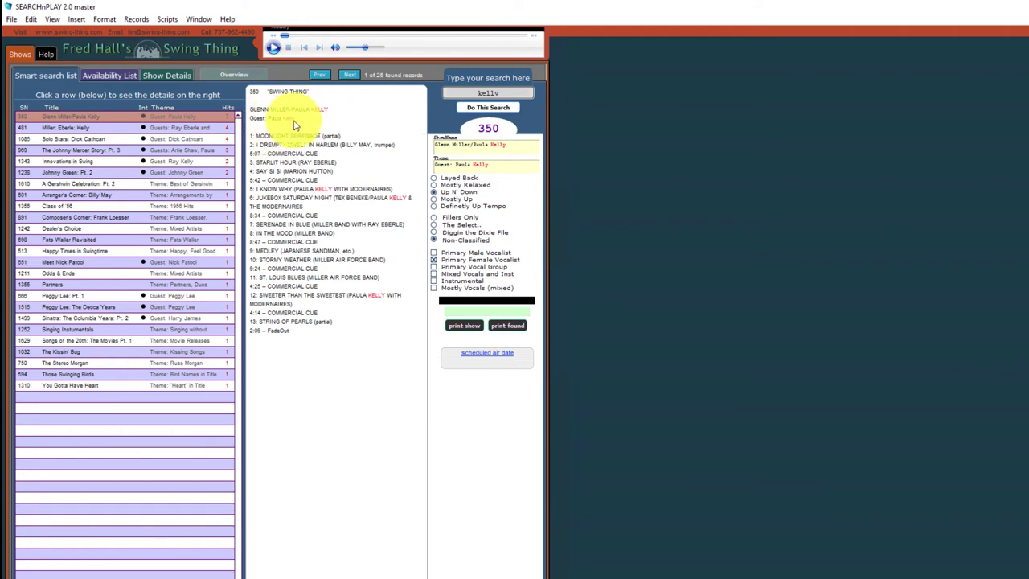
{"action": "left_click", "coordinate": [85, 128]}
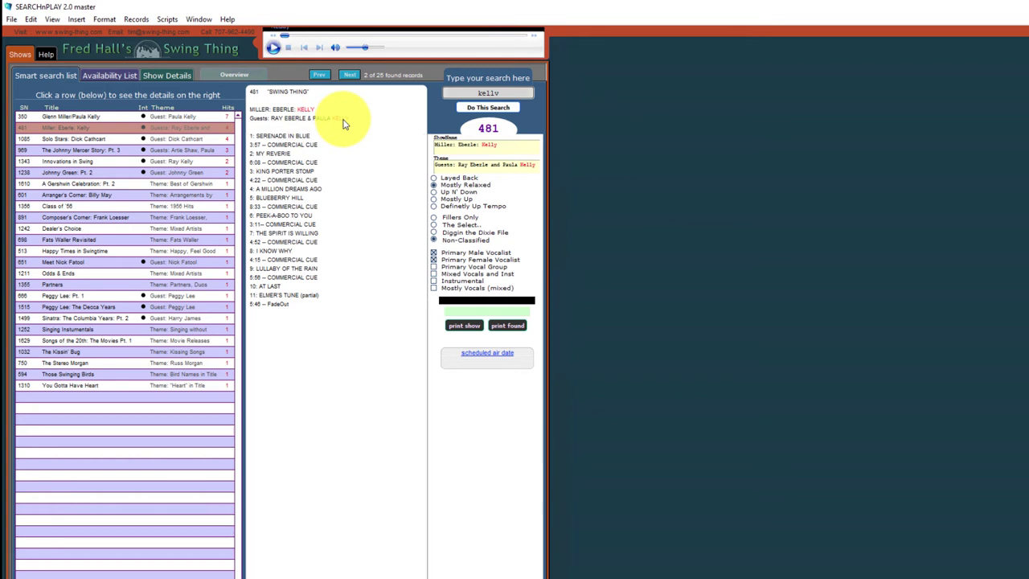
{"action": "left_click", "coordinate": [180, 141]}
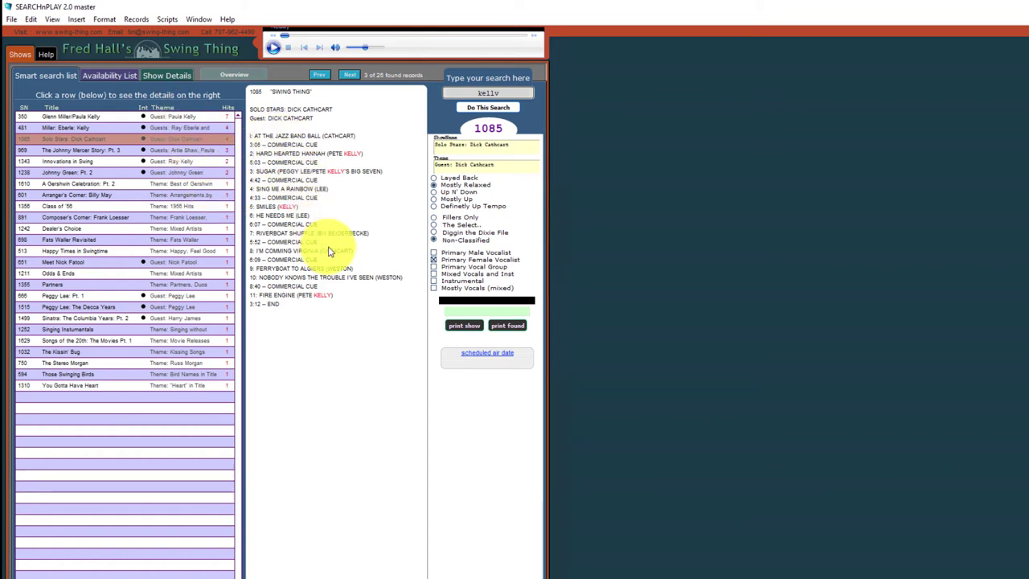
{"action": "left_click", "coordinate": [200, 131]}
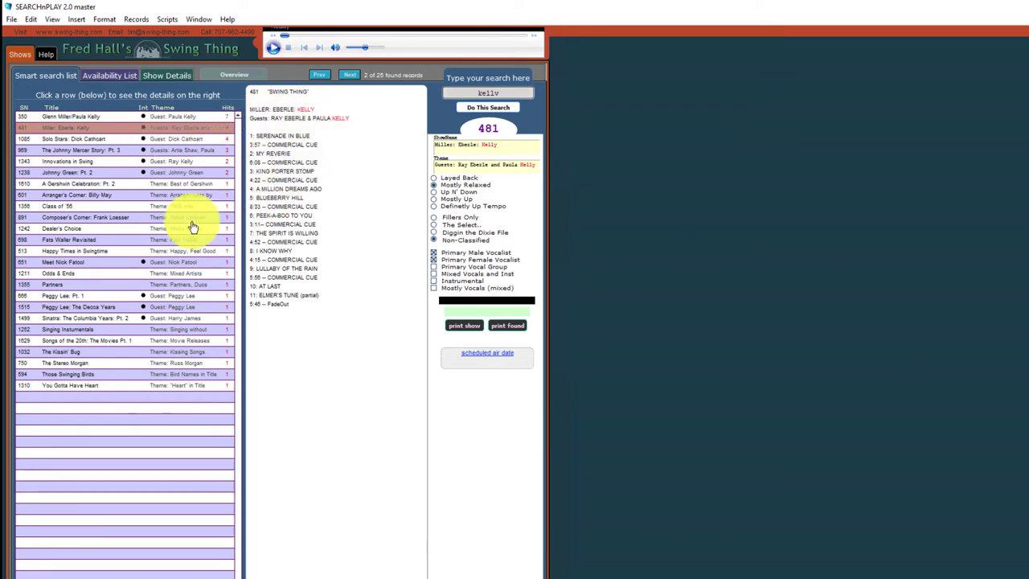
{"action": "left_click", "coordinate": [195, 173]}
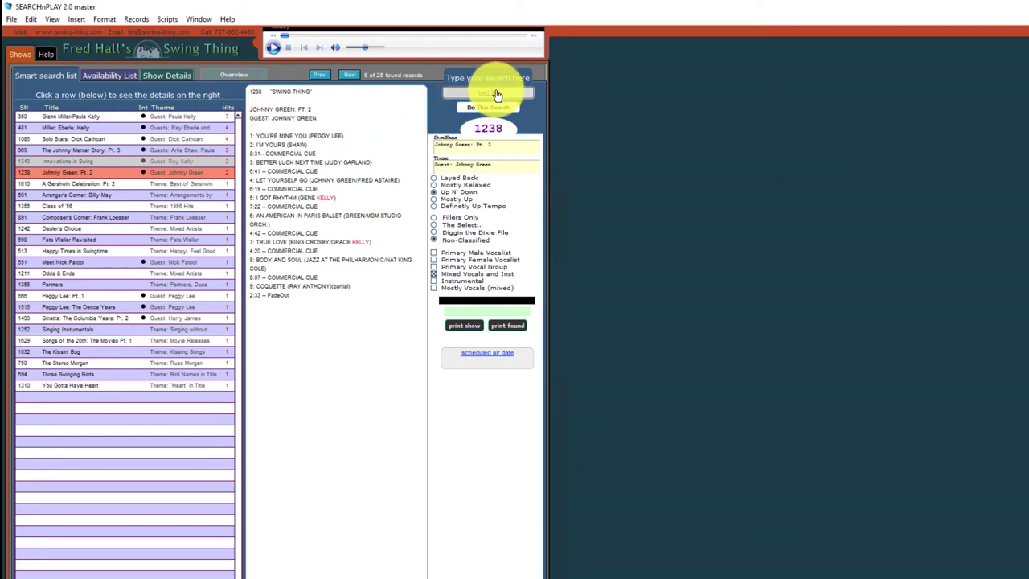
Select show 481, Miller: Eberle: Kelly, and preview its audio.
{"action": "left_click", "coordinate": [159, 127]}
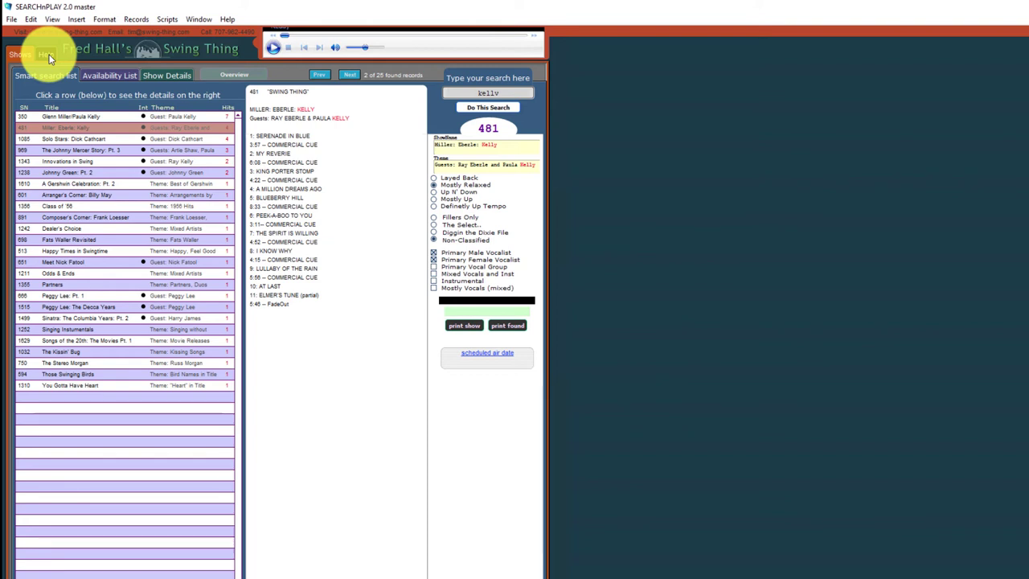
{"action": "left_click", "coordinate": [272, 50]}
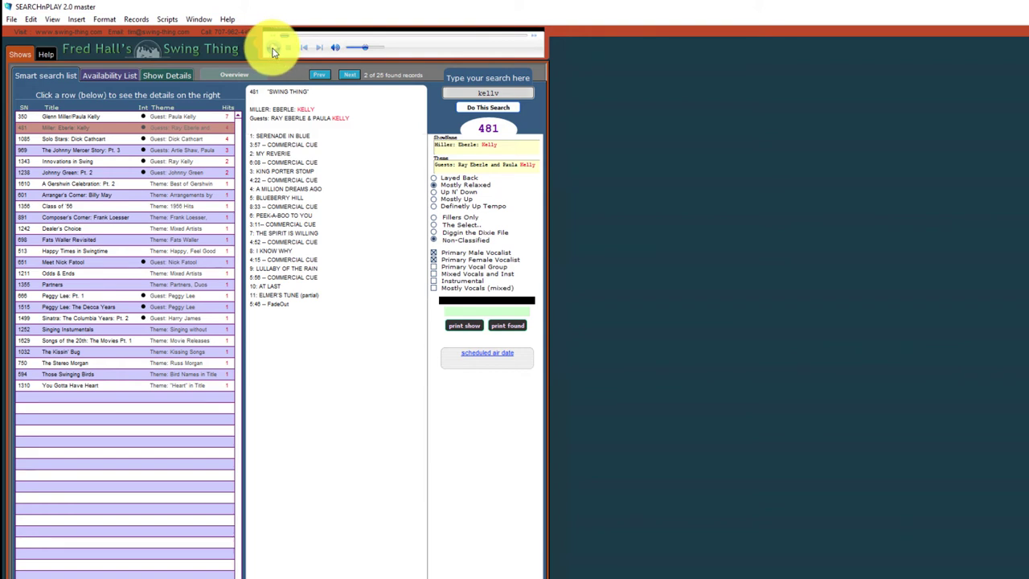
{"action": "left_click", "coordinate": [272, 49]}
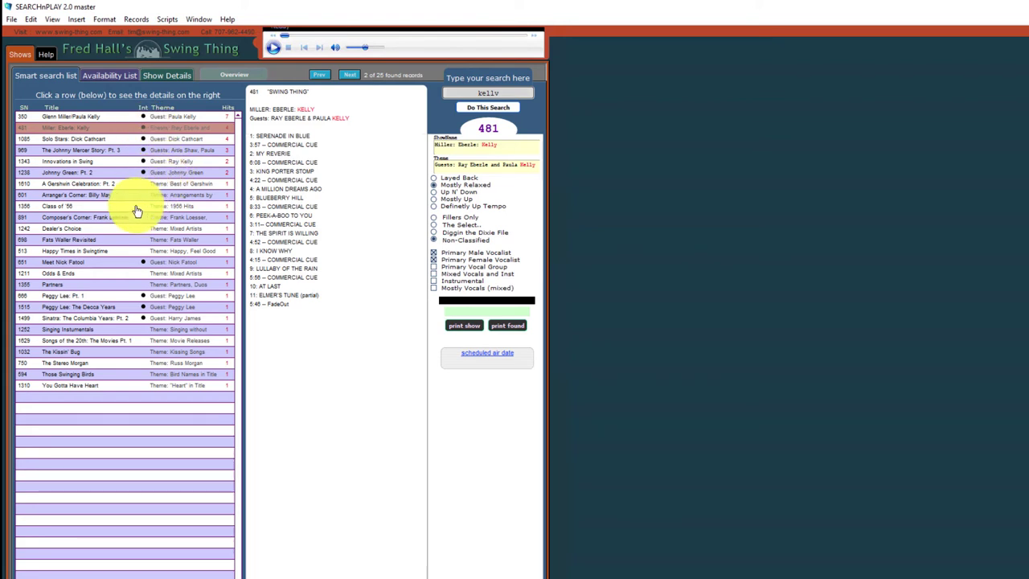
View the availability list and sort the shows by vocals (V) and by composition (C).
{"action": "left_click", "coordinate": [110, 73]}
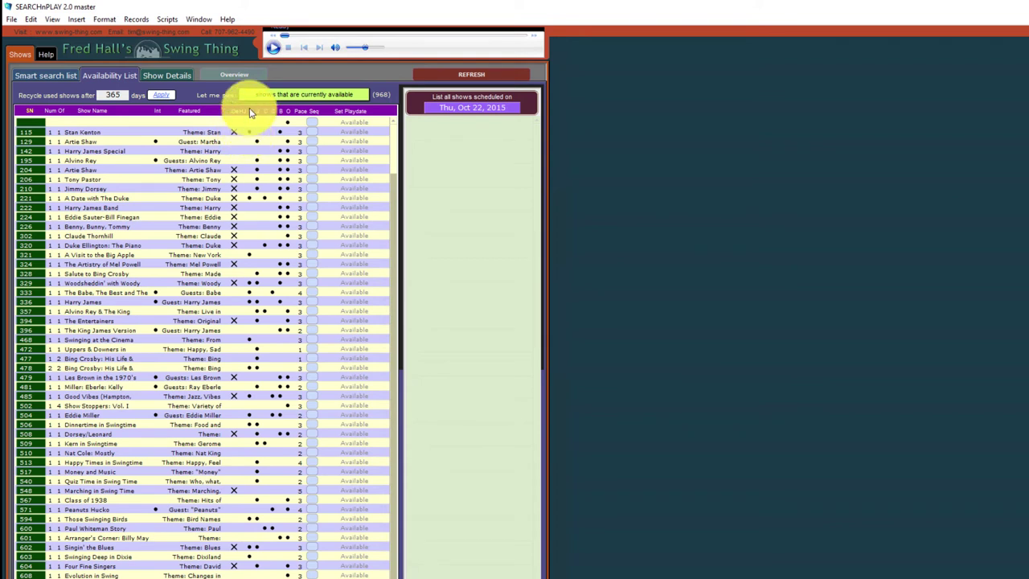
{"action": "mouse_move", "coordinate": [250, 112]}
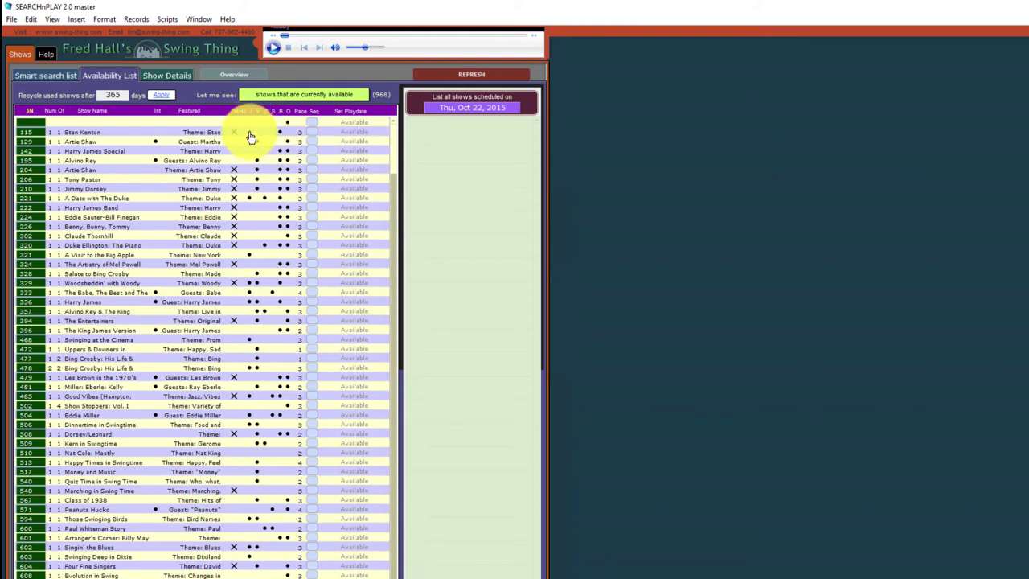
{"action": "mouse_move", "coordinate": [254, 136]}
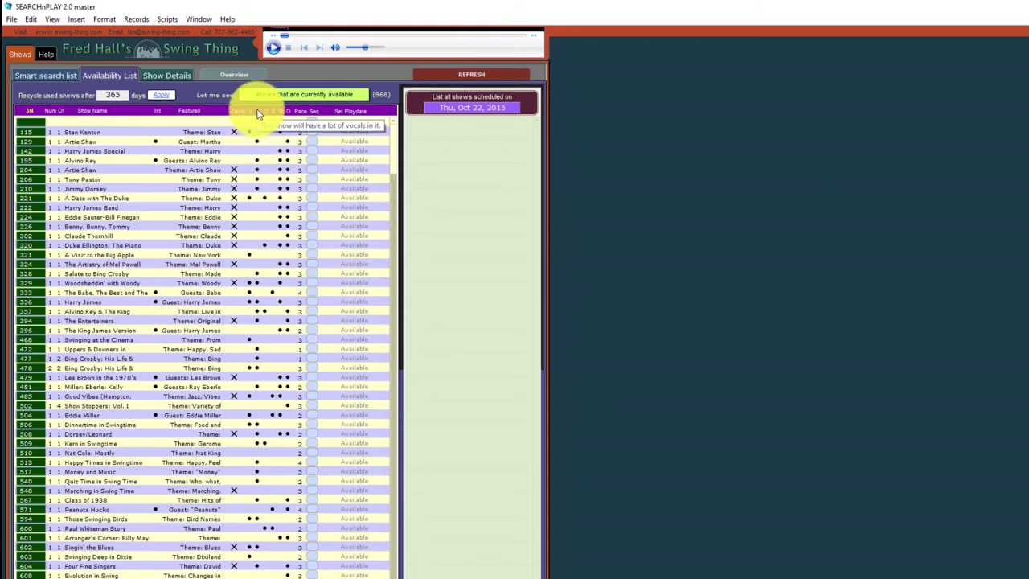
{"action": "left_click", "coordinate": [258, 114]}
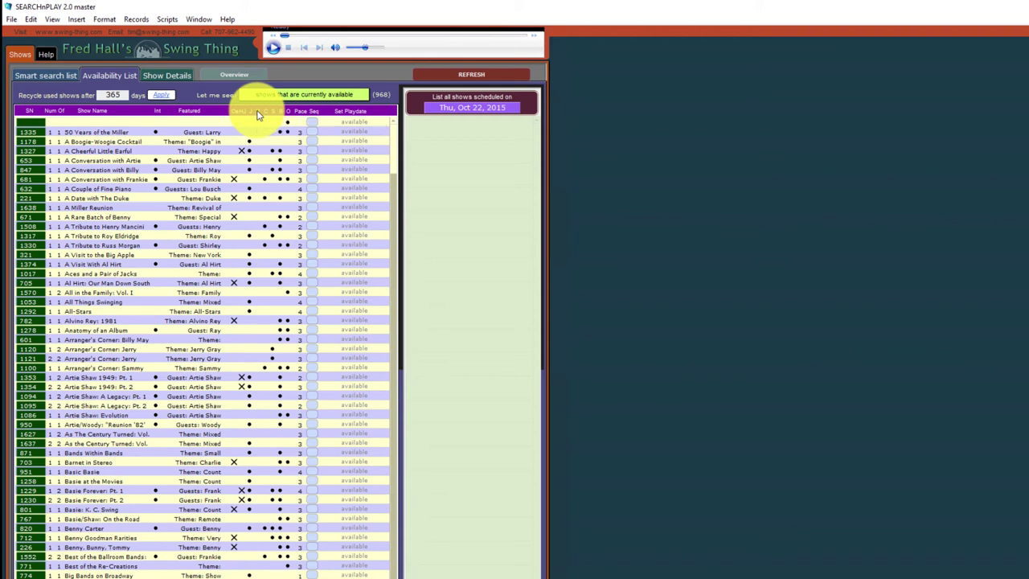
{"action": "left_click", "coordinate": [257, 115]}
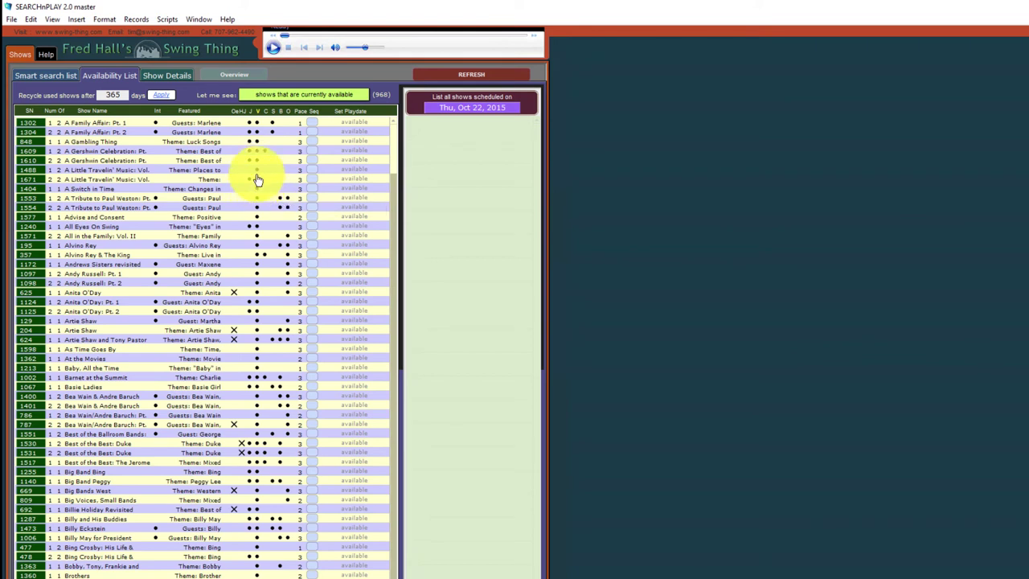
{"action": "mouse_move", "coordinate": [268, 114]}
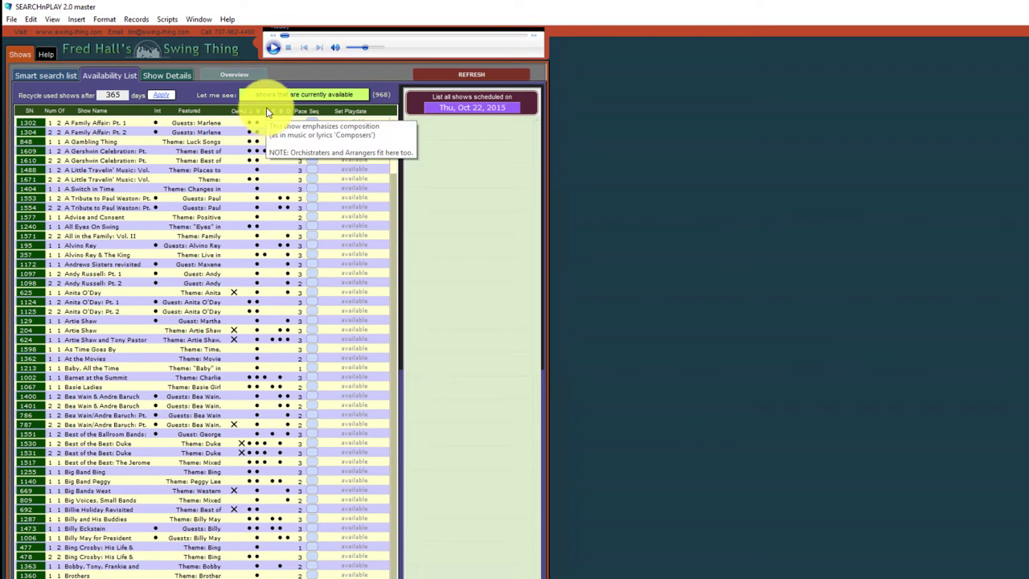
{"action": "left_click", "coordinate": [267, 113]}
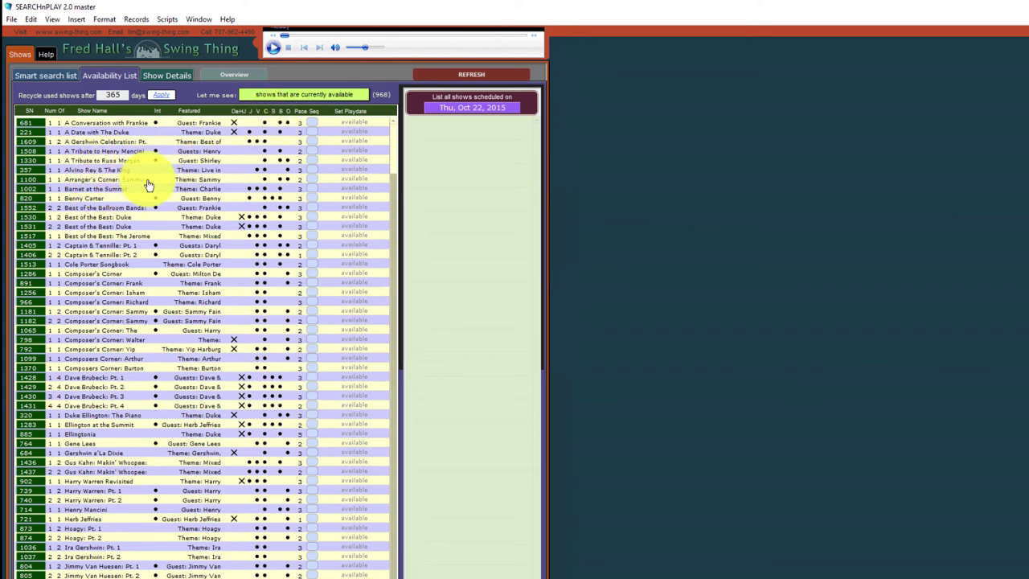
Open the full details of Captain & Tennille: Pt. 1 and compare them with its smart search view.
{"action": "double_click", "coordinate": [104, 250]}
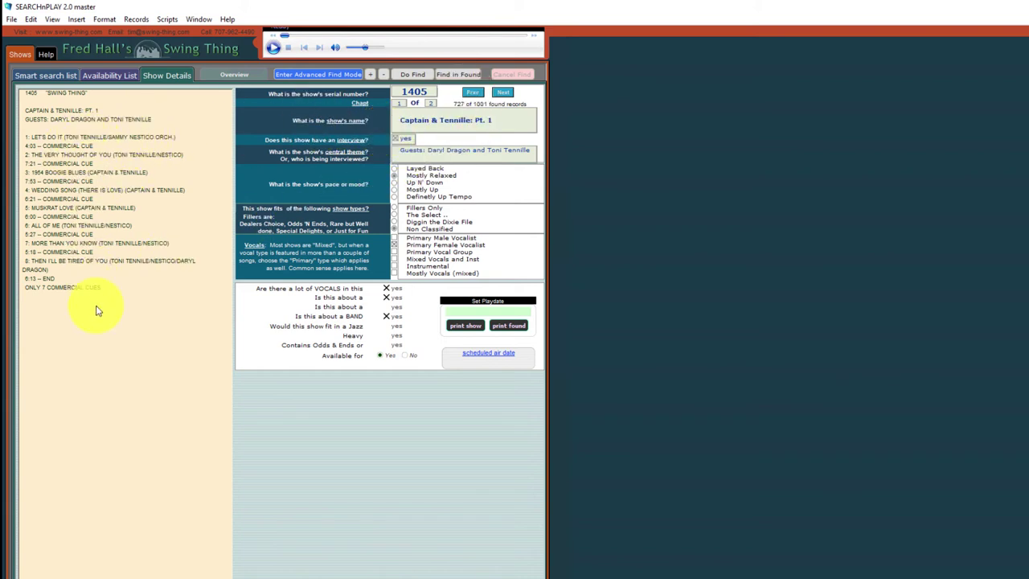
{"action": "left_click", "coordinate": [48, 76]}
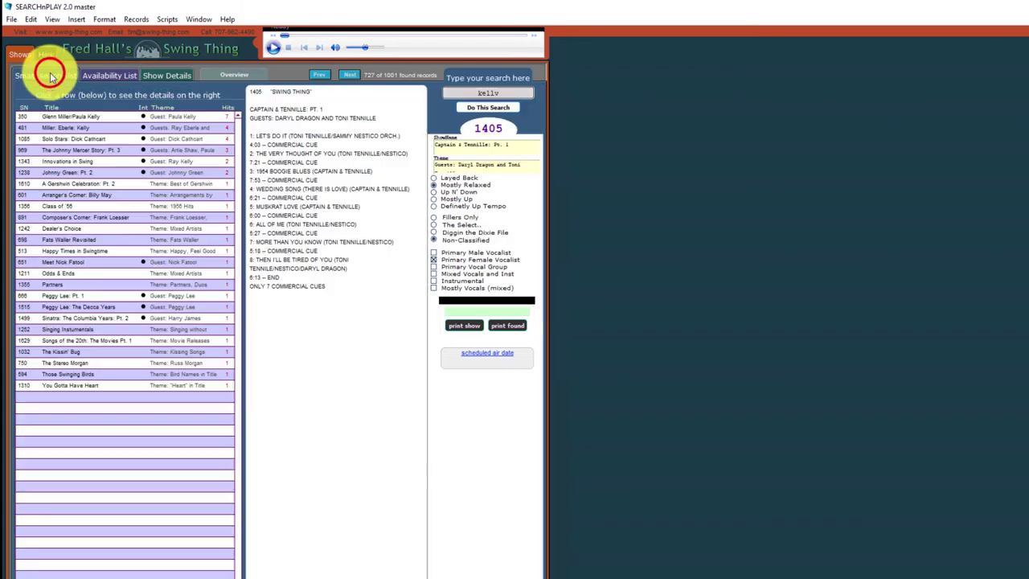
{"action": "left_click", "coordinate": [166, 75]}
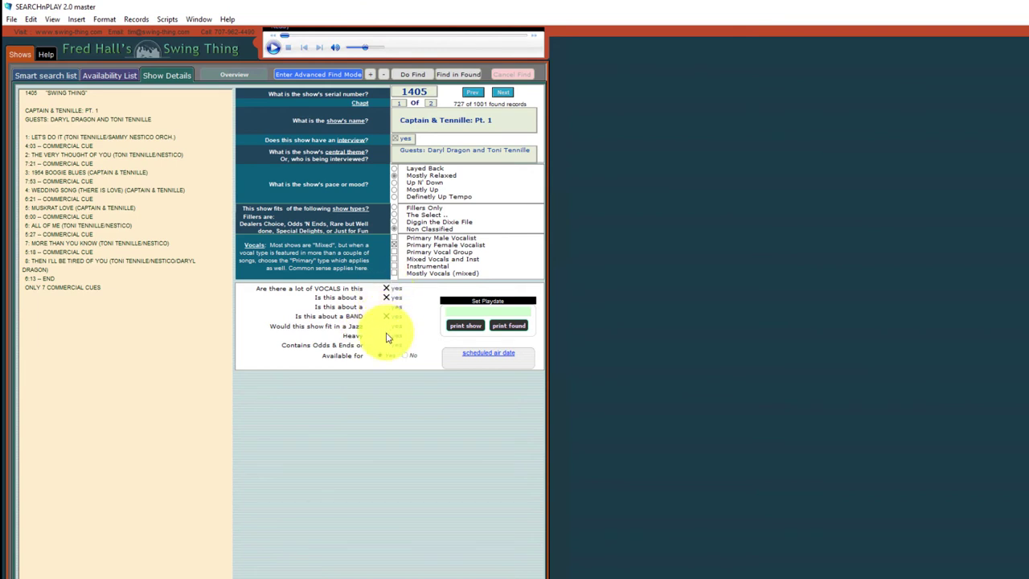
{"action": "mouse_move", "coordinate": [377, 358]}
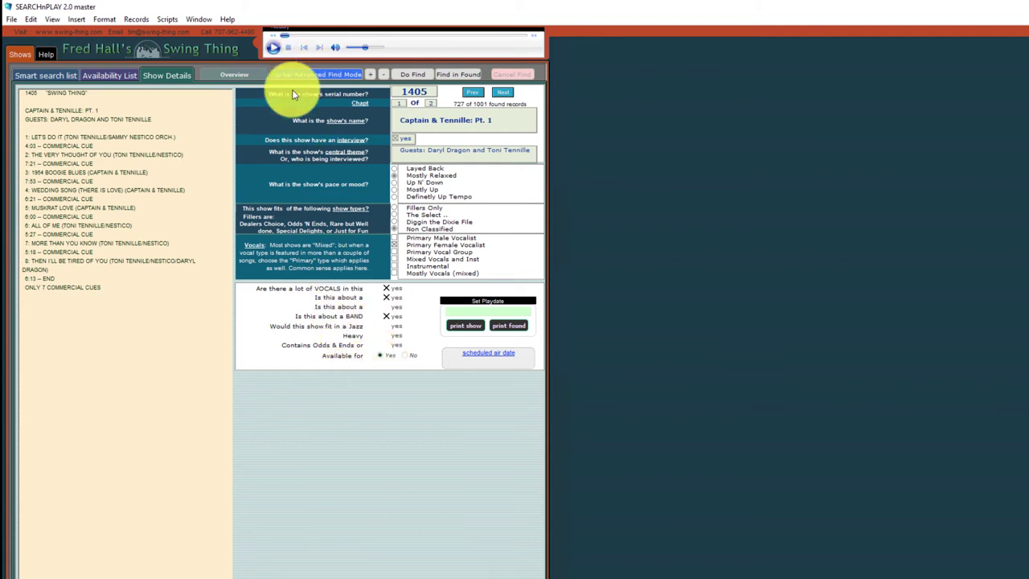
Run an advanced find for shows named "miller" with the Layed Back pace and Mostly Vocals (mixed).
{"action": "mouse_move", "coordinate": [331, 79]}
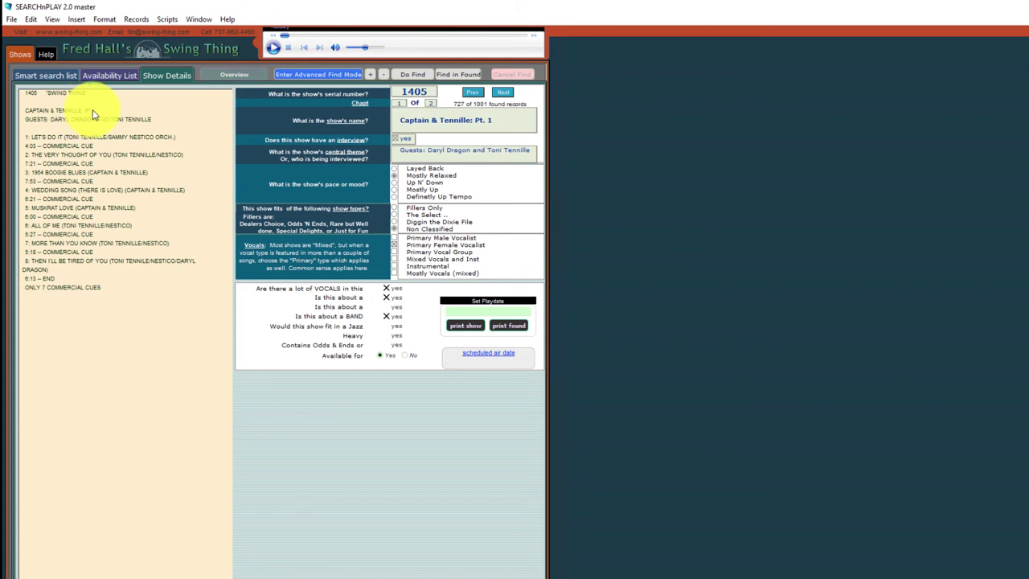
{"action": "left_click", "coordinate": [321, 75]}
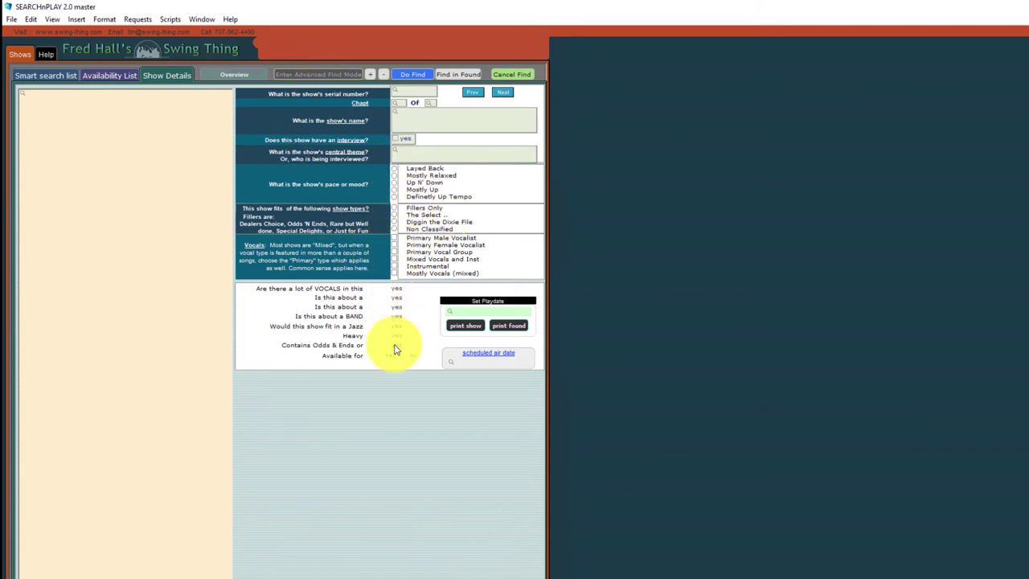
{"action": "left_click", "coordinate": [441, 121]}
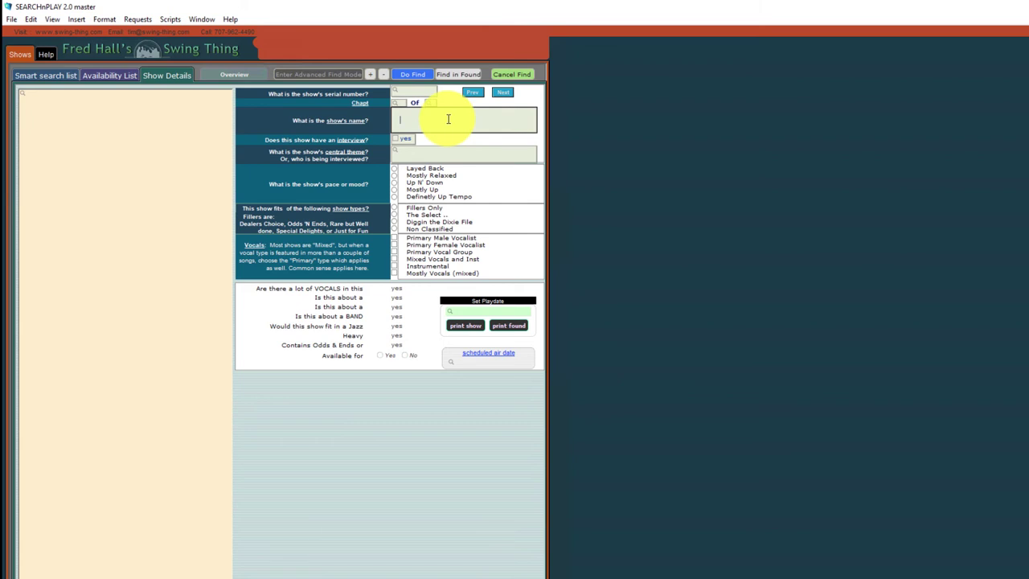
{"action": "type", "text": "miller"}
{"action": "left_click", "coordinate": [393, 169]}
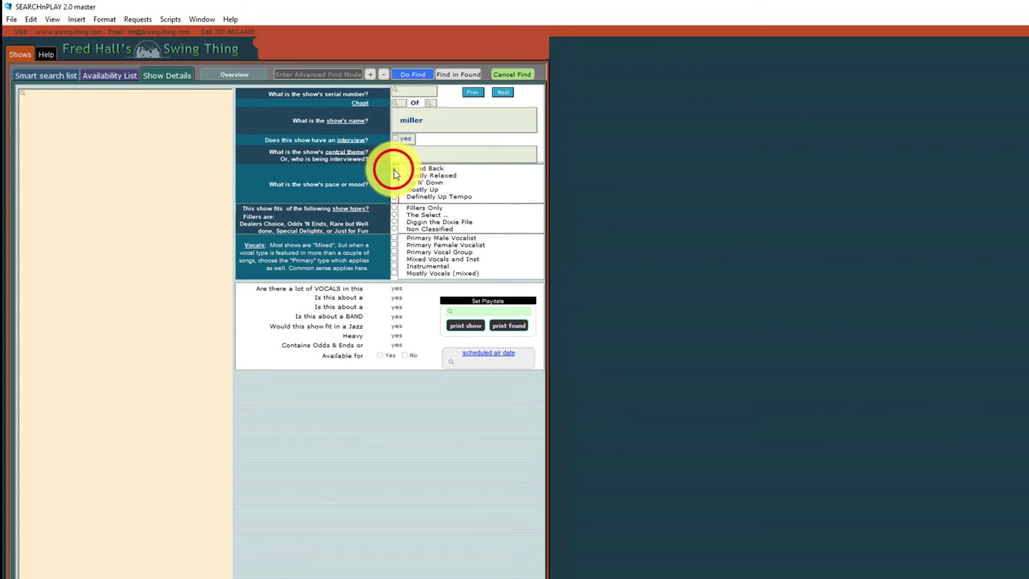
{"action": "left_click", "coordinate": [394, 275]}
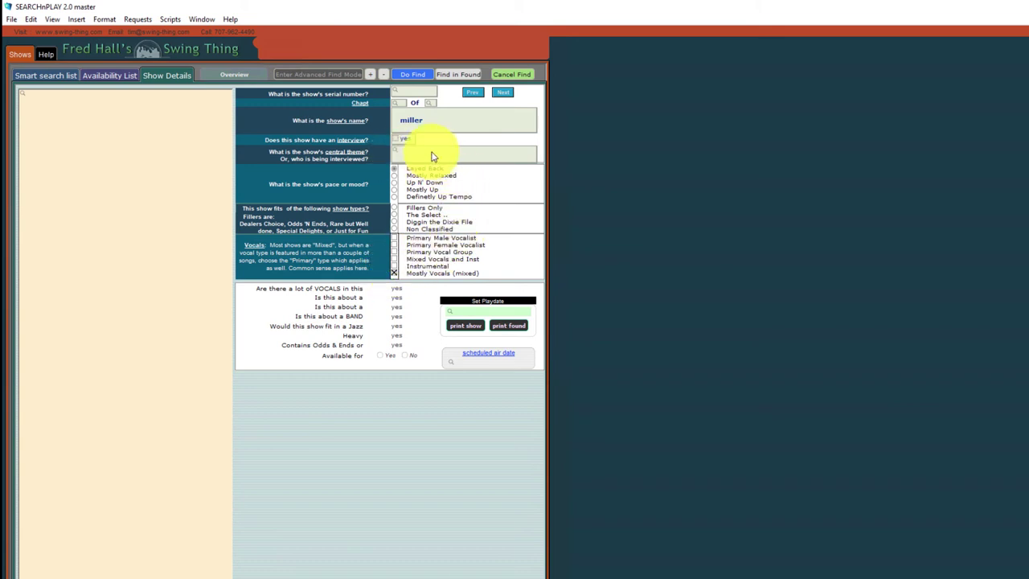
{"action": "mouse_move", "coordinate": [415, 77]}
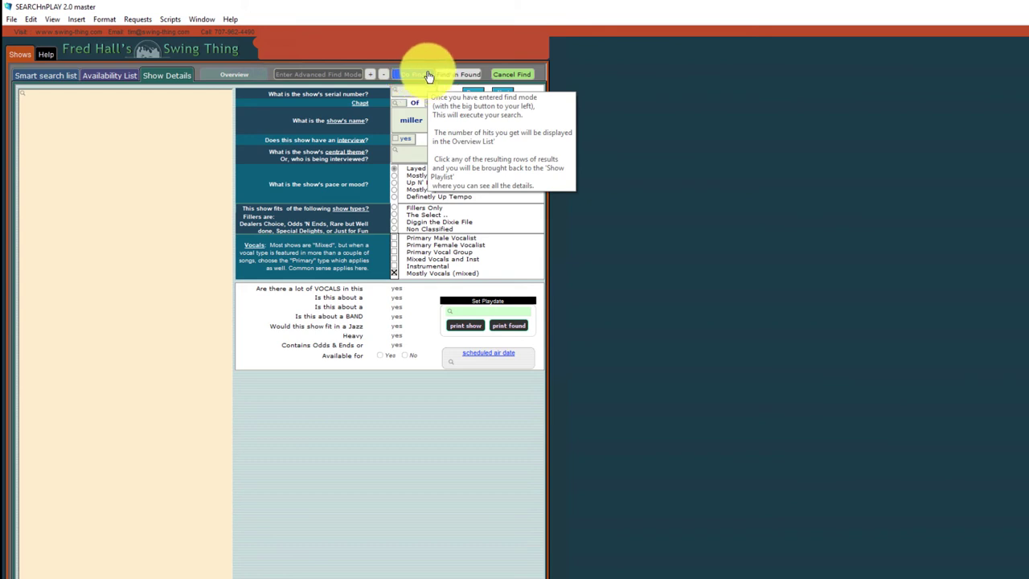
{"action": "left_click", "coordinate": [426, 76]}
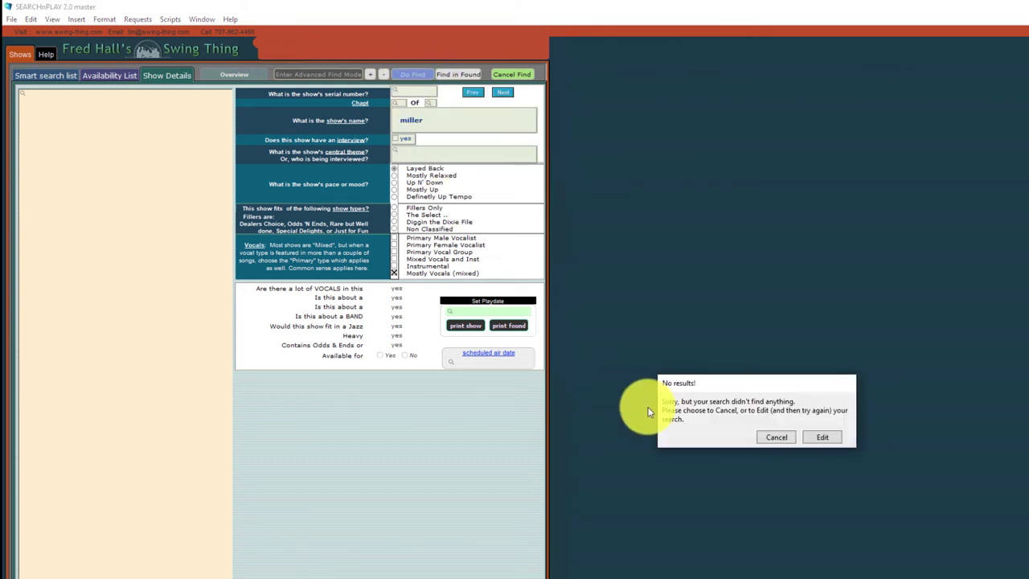
Edit the advanced find, change the pace to Up N' Down, and run the search again.
{"action": "left_click", "coordinate": [820, 441]}
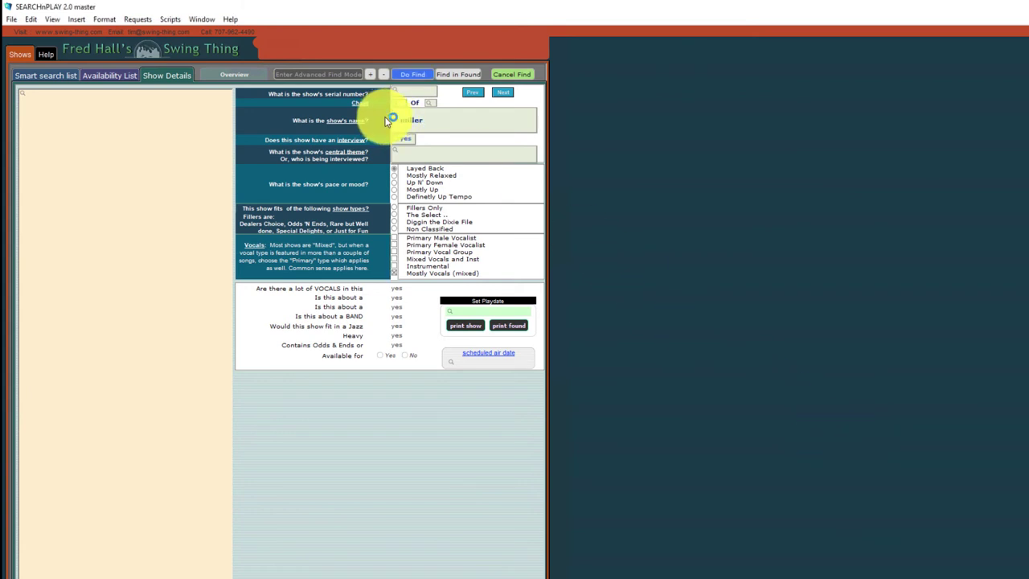
{"action": "left_click", "coordinate": [412, 76]}
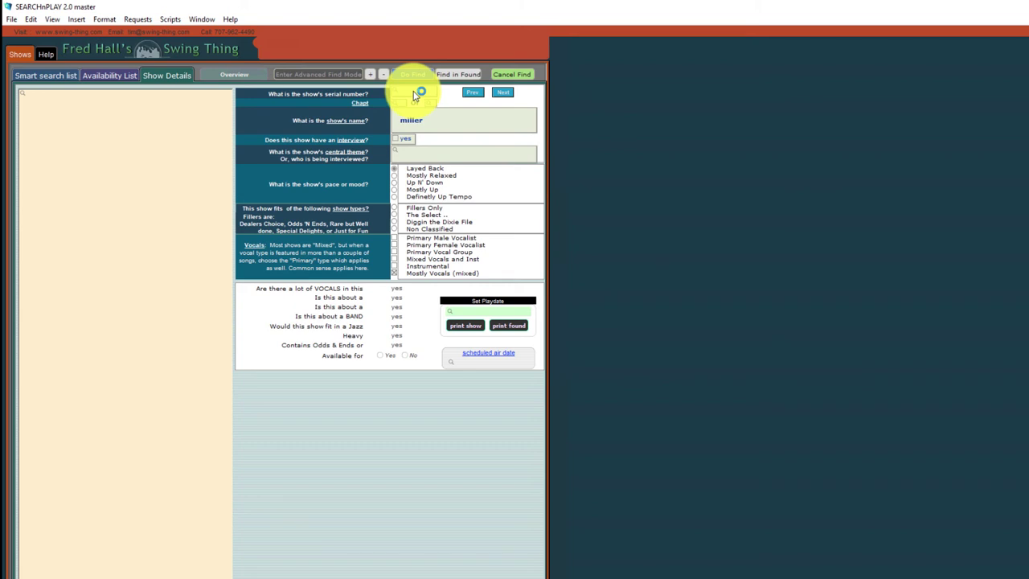
{"action": "left_click", "coordinate": [426, 119]}
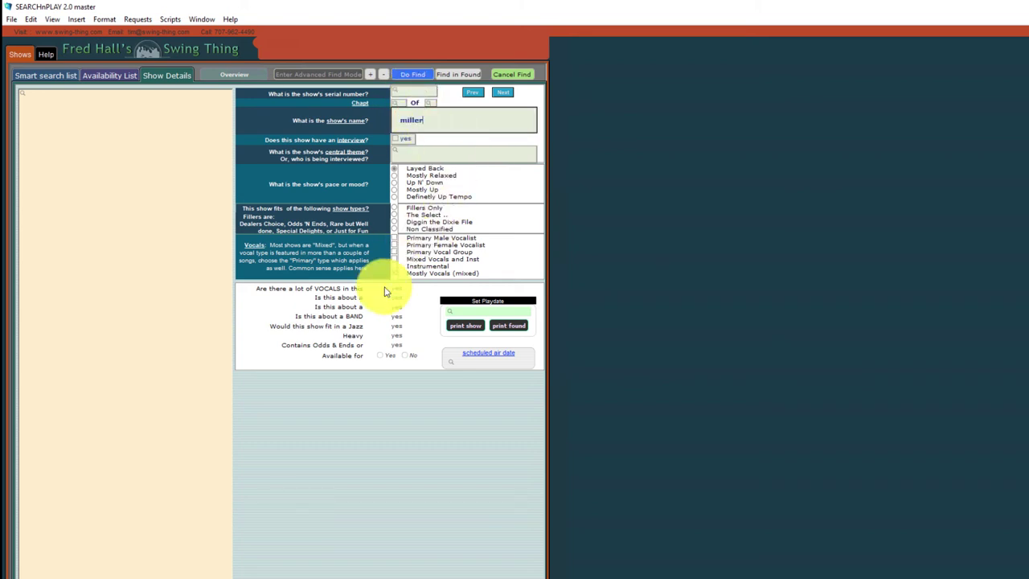
{"action": "left_click", "coordinate": [394, 183]}
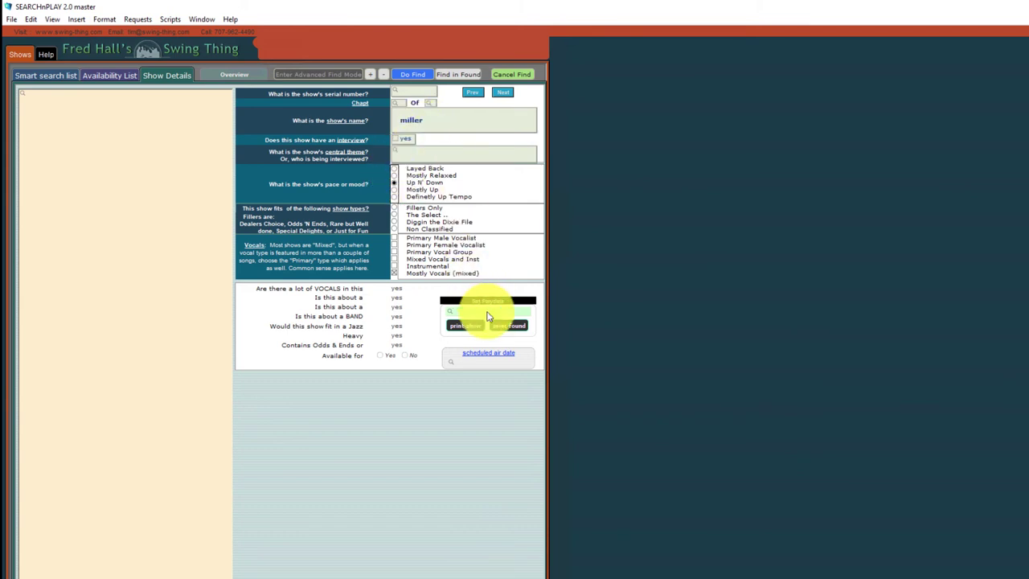
{"action": "left_click", "coordinate": [410, 75]}
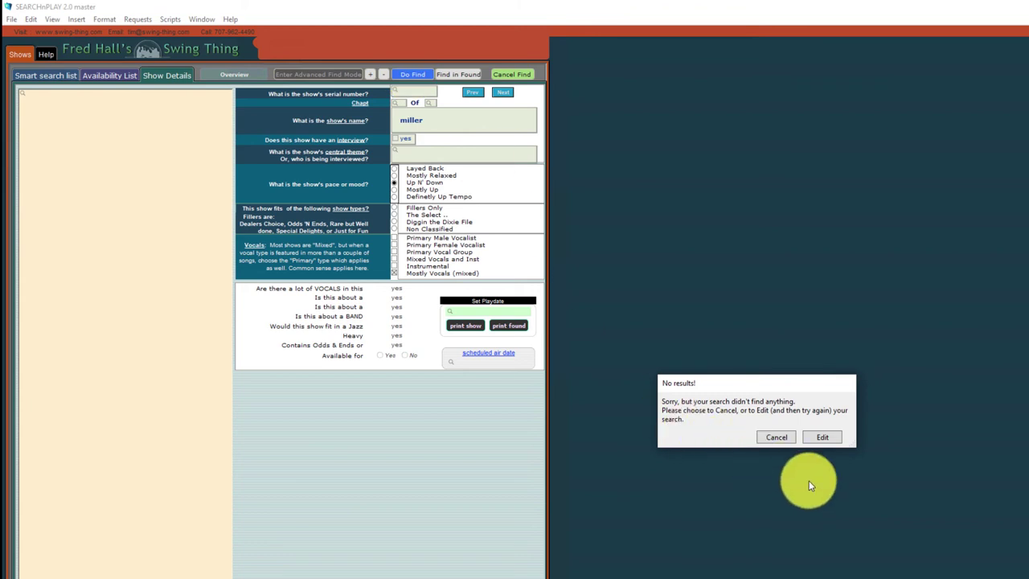
{"action": "left_click", "coordinate": [823, 438]}
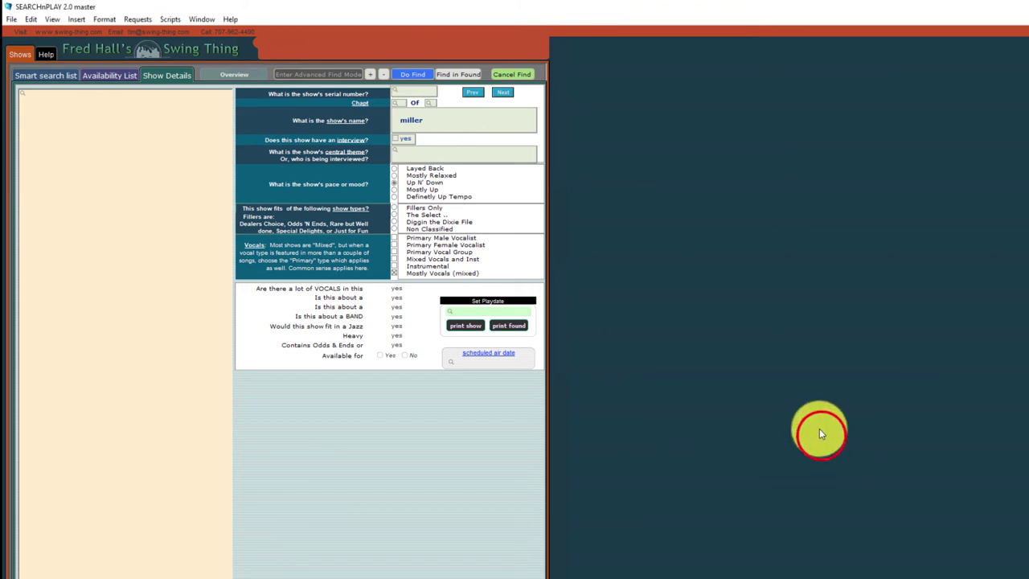
Clear the show name from the find criteria, rerun the search, and open the details of The Singing's Swinging.
{"action": "left_click", "coordinate": [436, 116]}
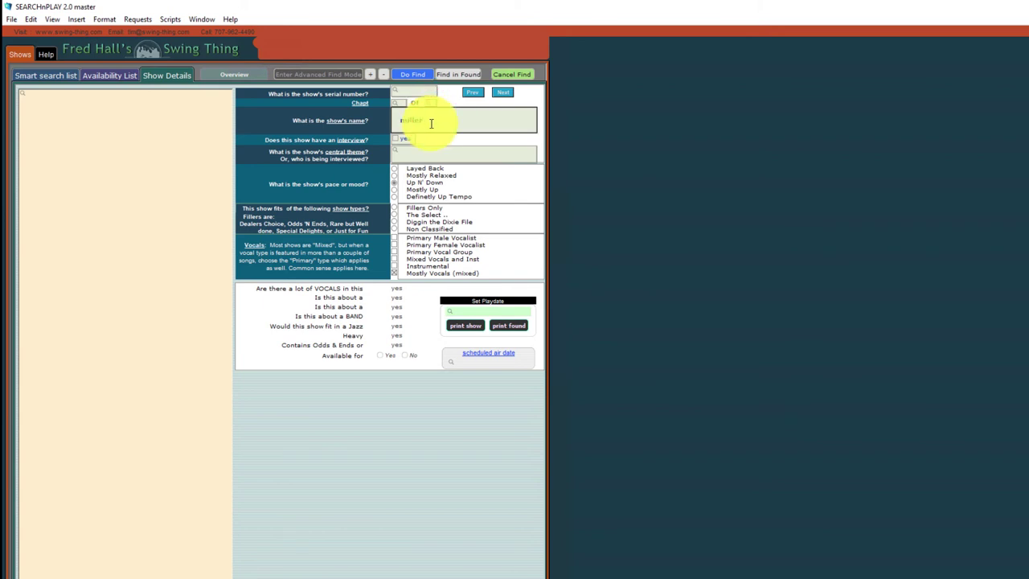
{"action": "key", "text": "BackSpace"}
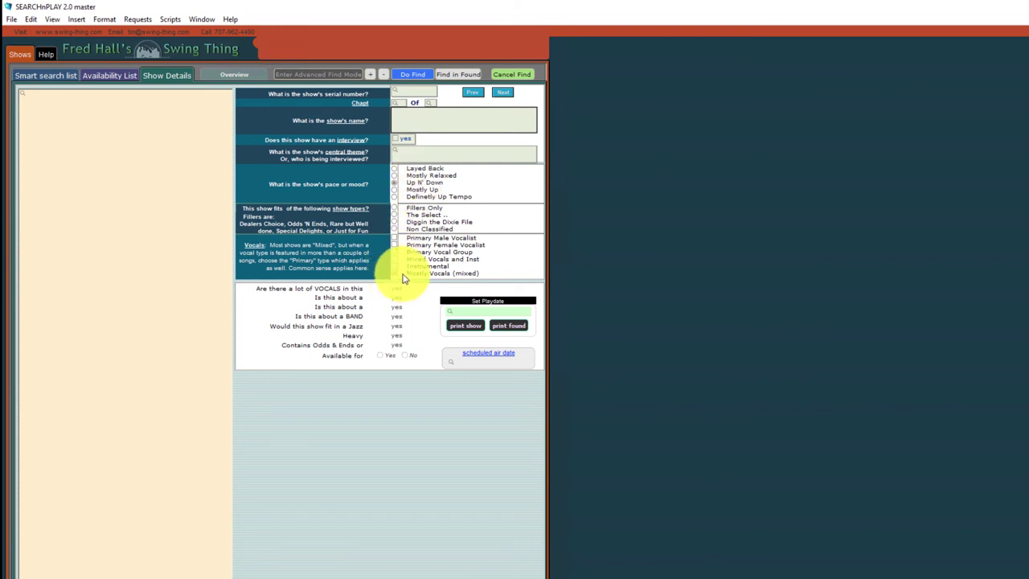
{"action": "left_click", "coordinate": [439, 130]}
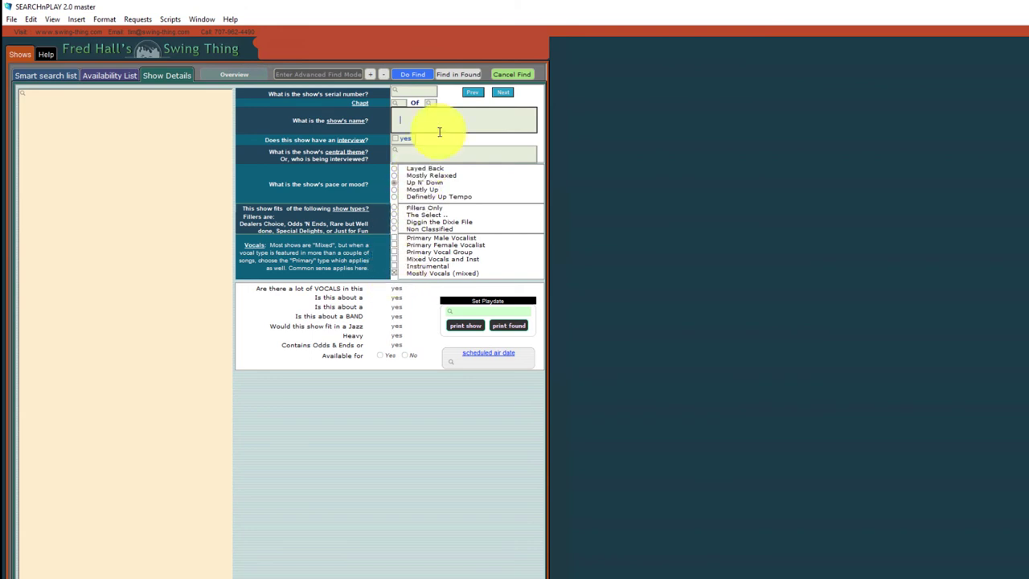
{"action": "left_click", "coordinate": [413, 74]}
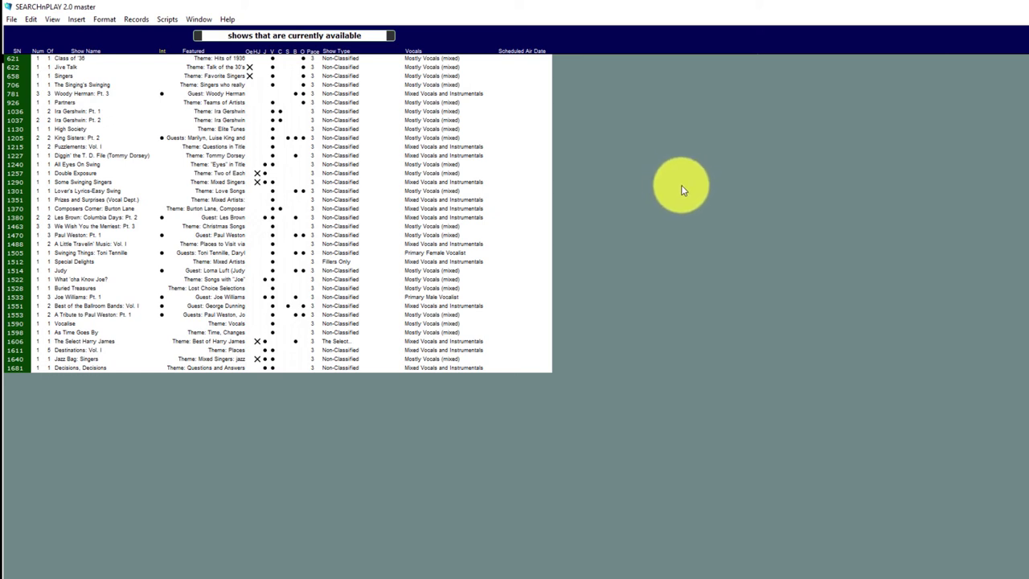
{"action": "double_click", "coordinate": [95, 86]}
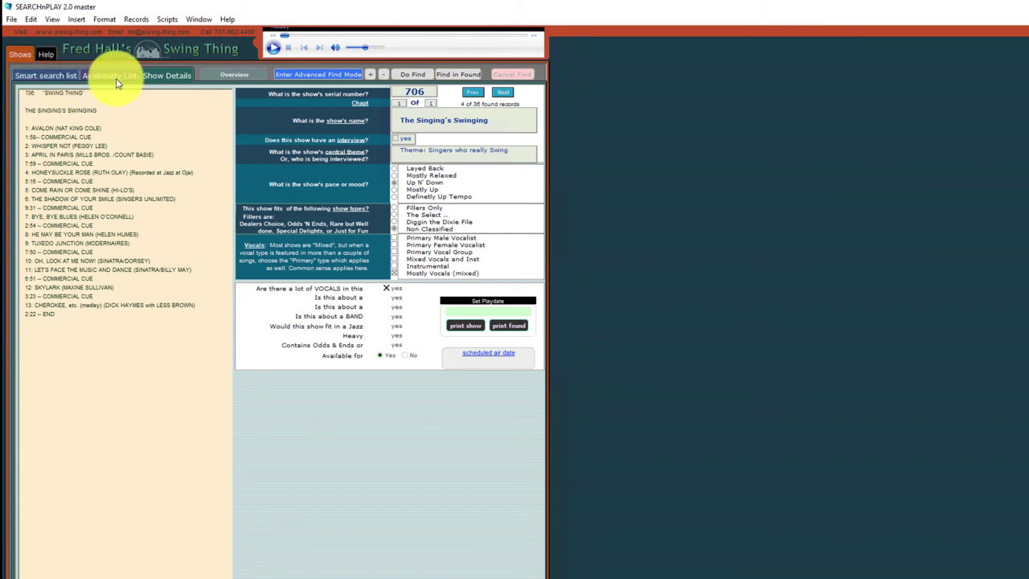
Run a smart search for "miller" and select show 1010, Billy May: The Miller Years.
{"action": "left_click", "coordinate": [63, 74]}
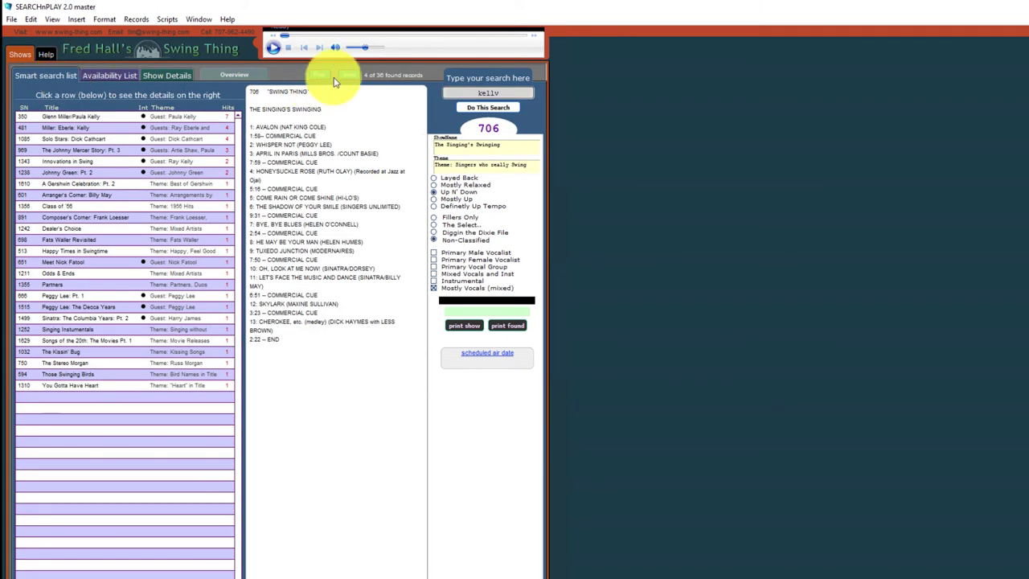
{"action": "left_click", "coordinate": [498, 94]}
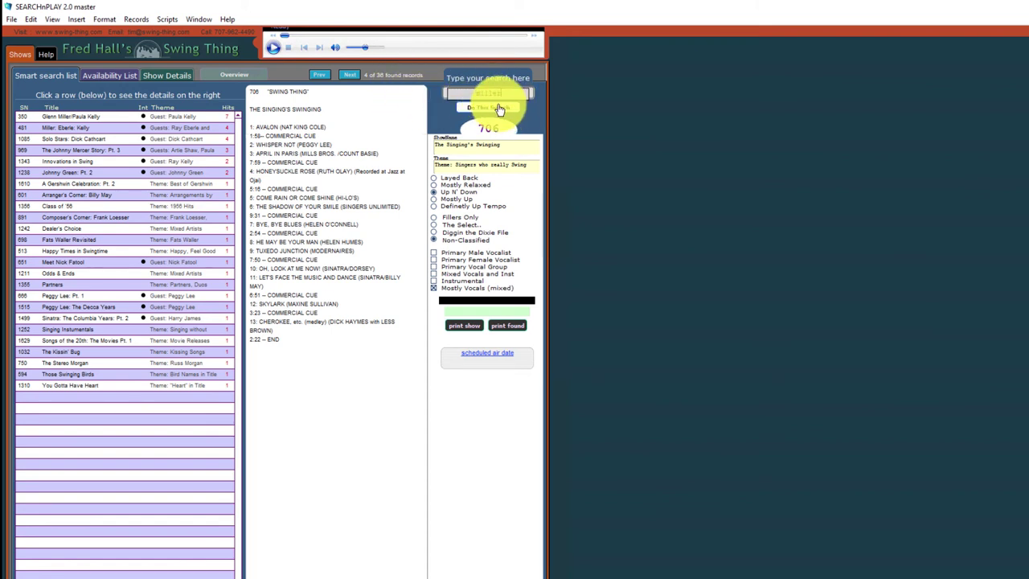
{"action": "left_click", "coordinate": [499, 109]}
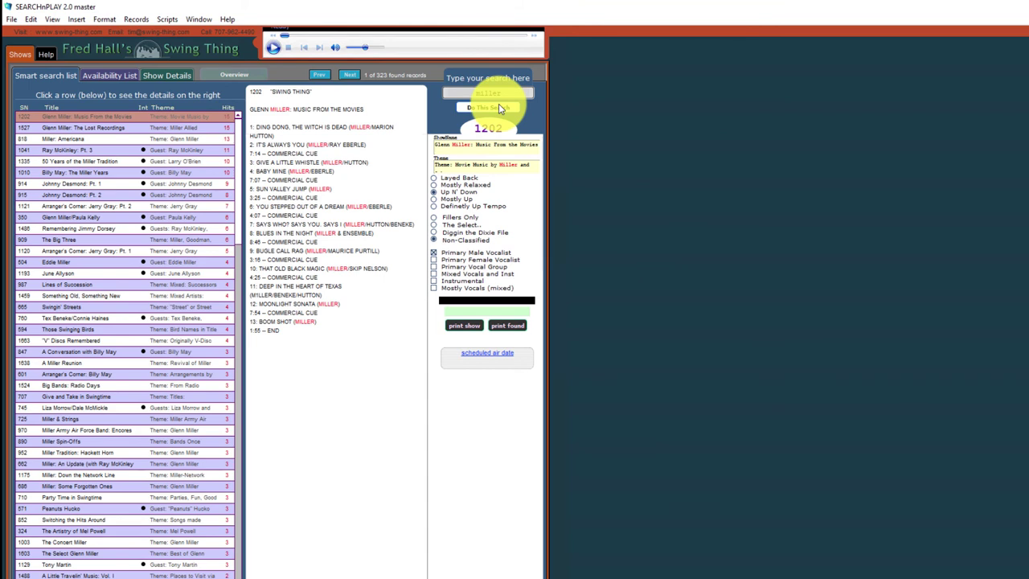
{"action": "left_click", "coordinate": [75, 186]}
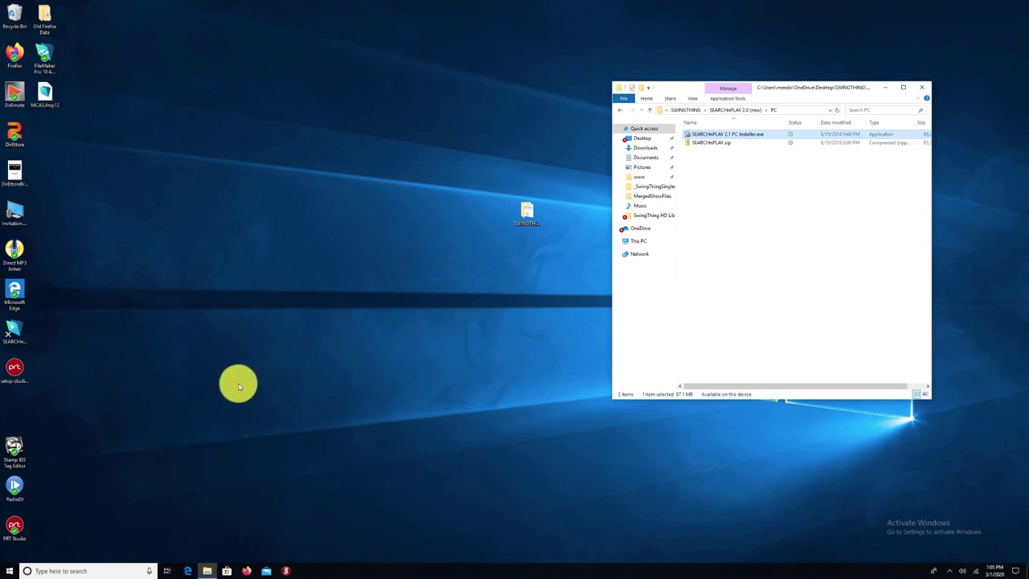
Search the web for "itune", review Apple's pages on getting iTunes for a Windows PC, and close the browser.
{"action": "left_click", "coordinate": [66, 571]}
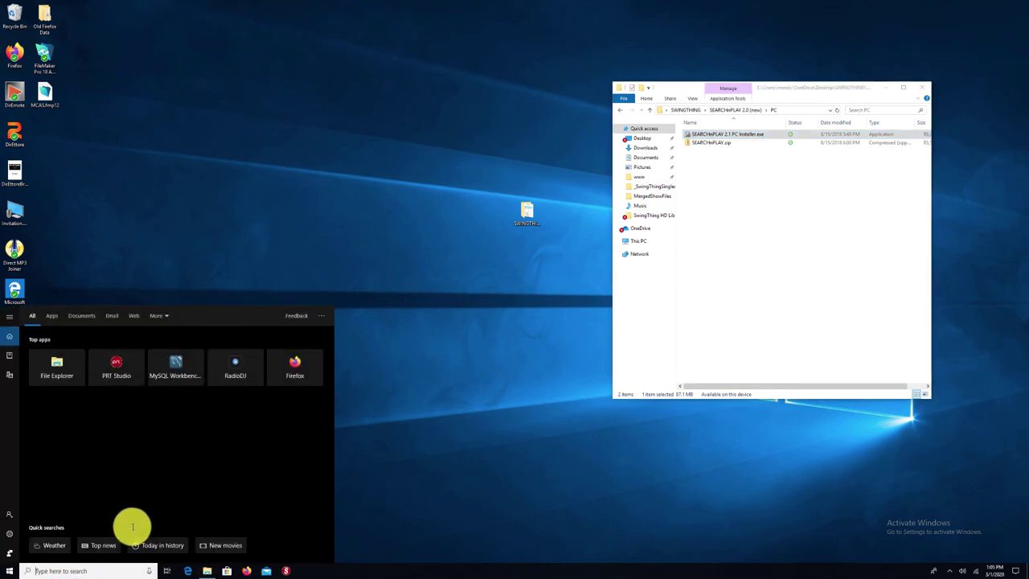
{"action": "type", "text": "itune"}
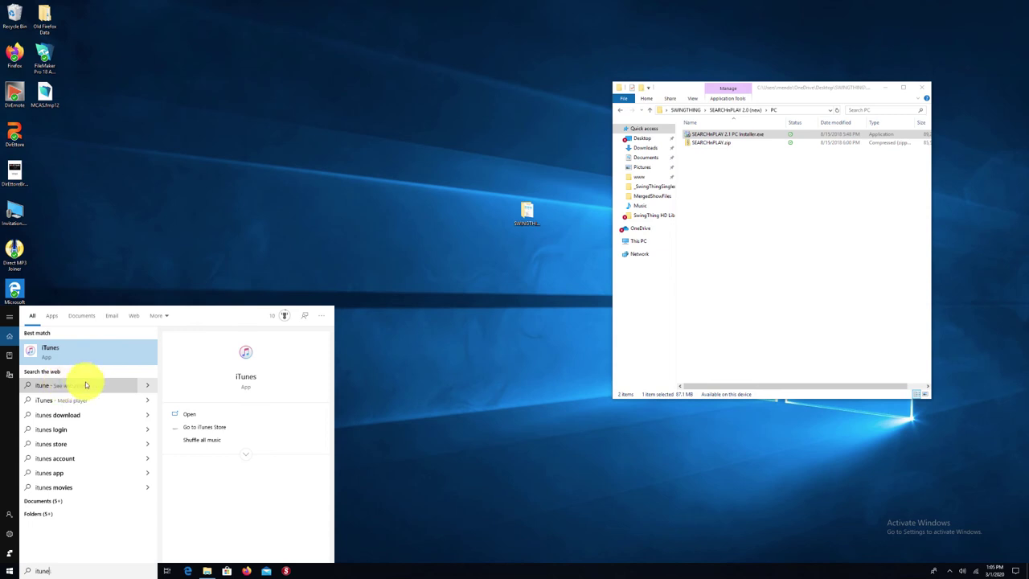
{"action": "type", "text": "s"}
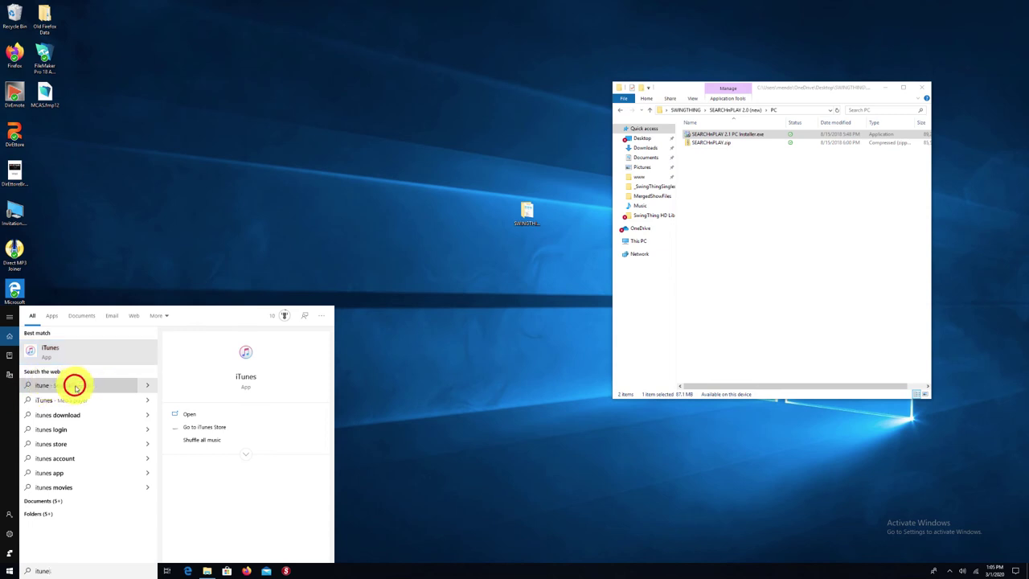
{"action": "left_click", "coordinate": [77, 386]}
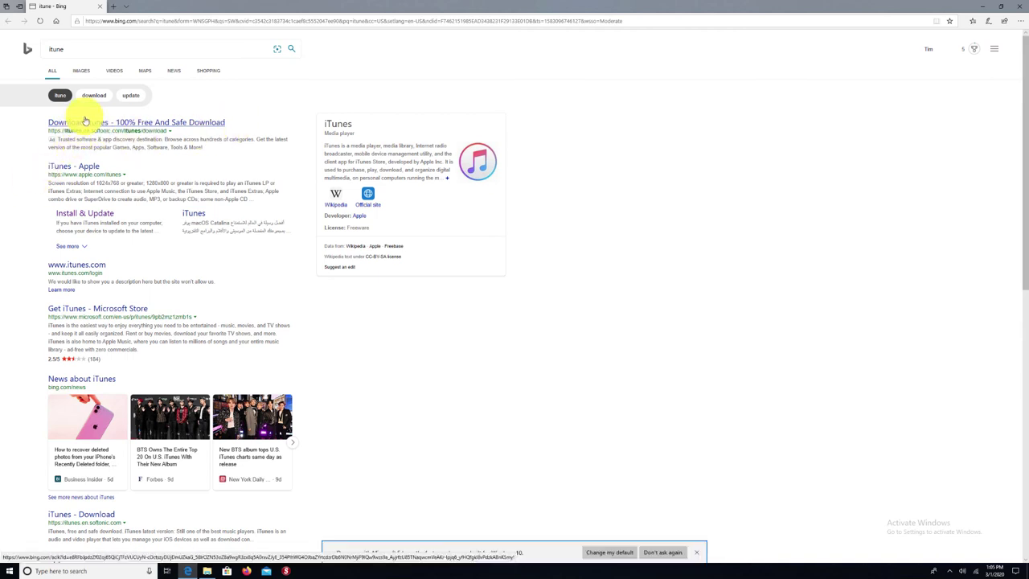
{"action": "left_click", "coordinate": [95, 217]}
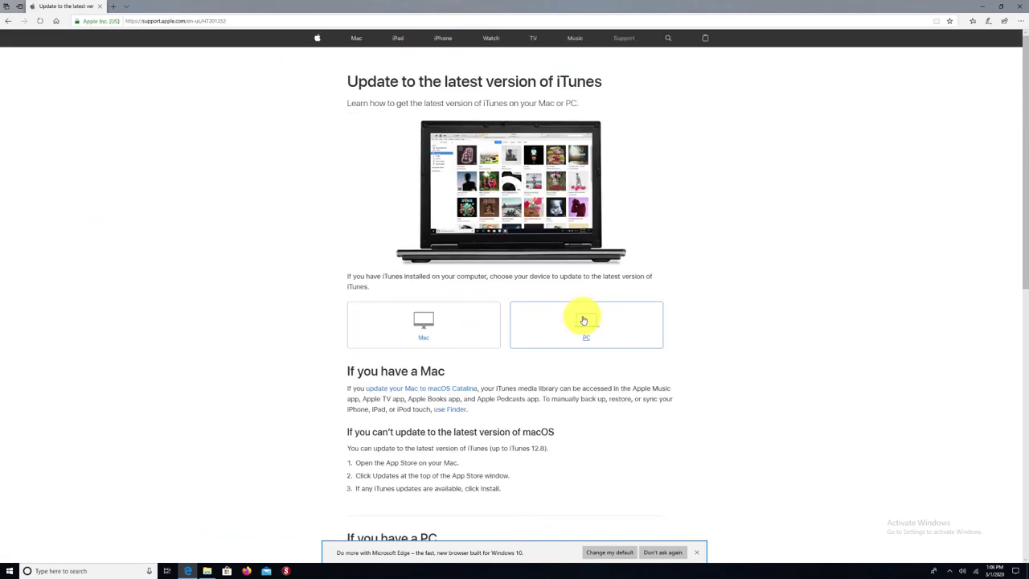
{"action": "left_click", "coordinate": [587, 320]}
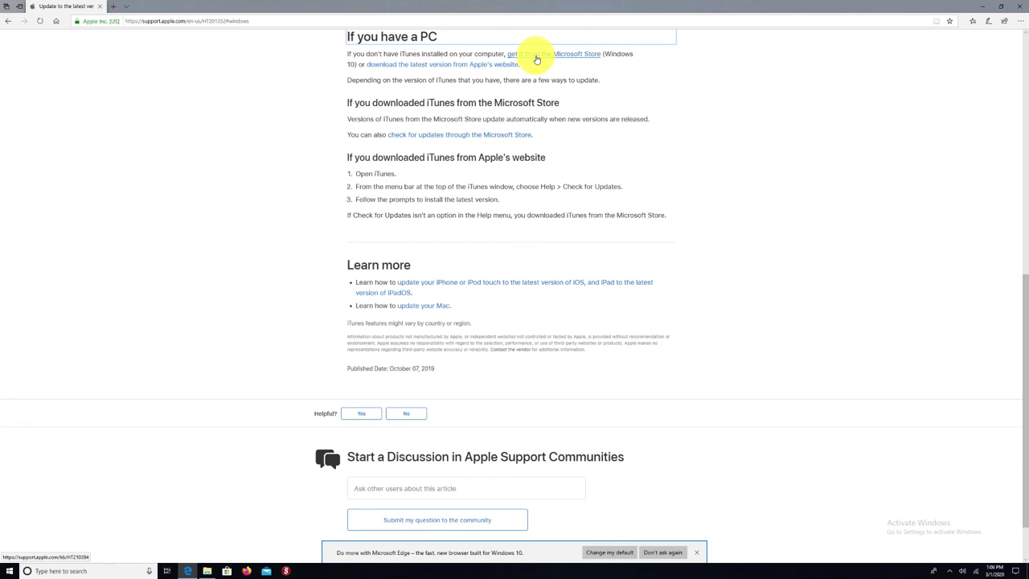
{"action": "left_click", "coordinate": [537, 59]}
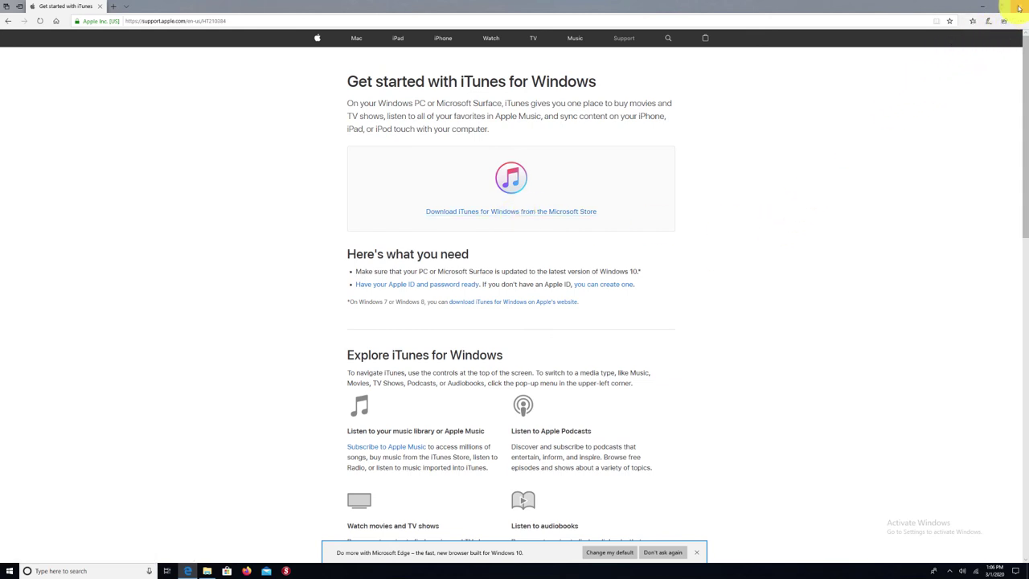
{"action": "left_click", "coordinate": [1019, 7]}
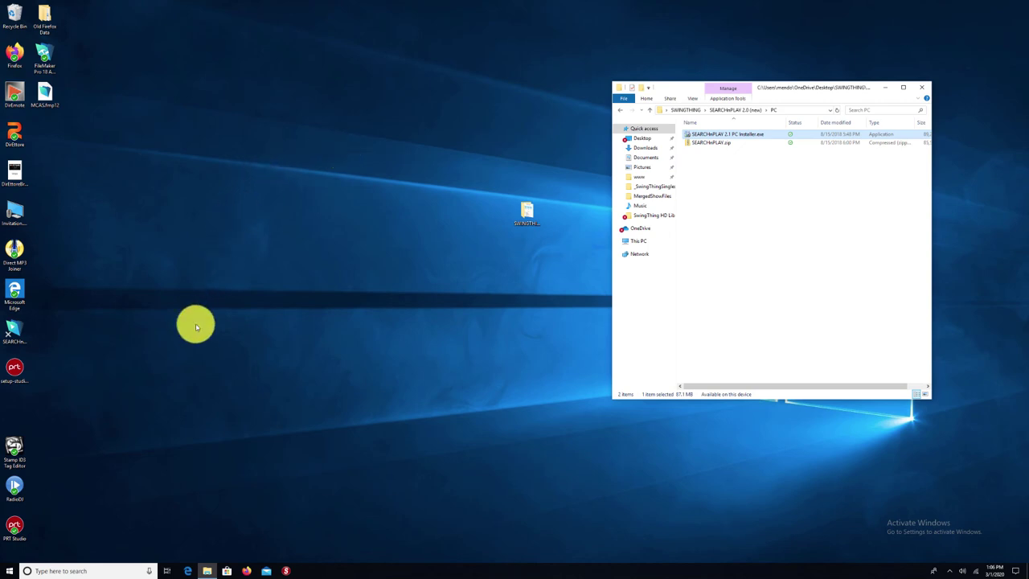
Launch the iTunes app and place its window beside the File Explorer window.
{"action": "left_click", "coordinate": [76, 572]}
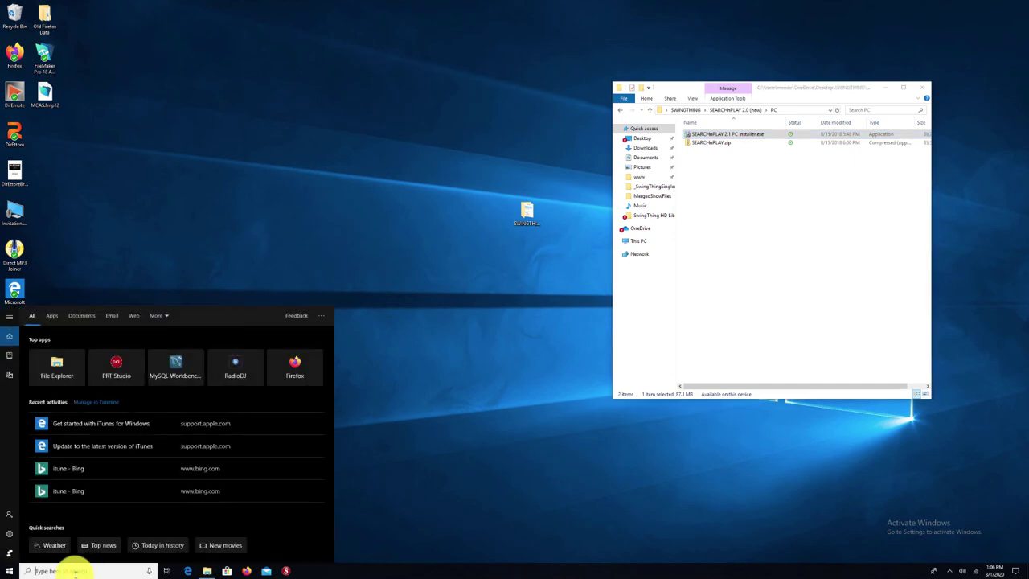
{"action": "type", "text": "itune"}
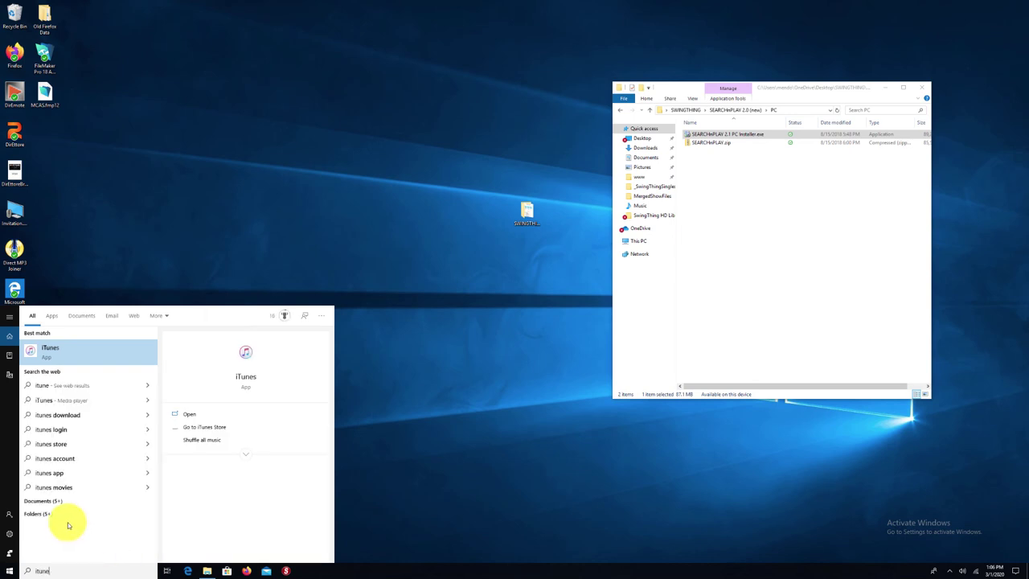
{"action": "left_click", "coordinate": [66, 352]}
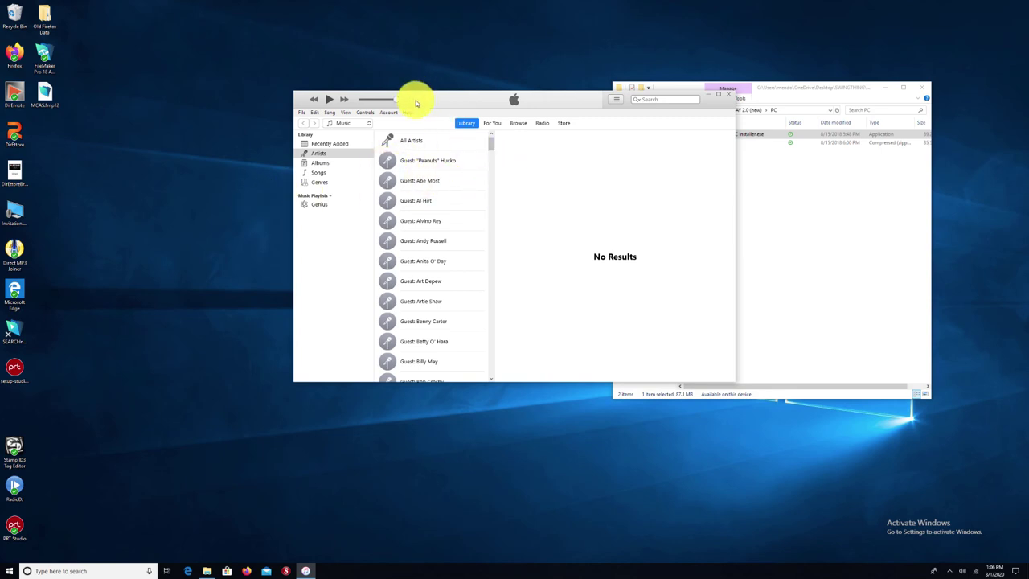
{"action": "mouse_move", "coordinate": [416, 100]}
{"action": "left_mouse_down"}
{"action": "mouse_move", "coordinate": [311, 109]}
{"action": "mouse_move", "coordinate": [284, 92]}
{"action": "left_mouse_up"}
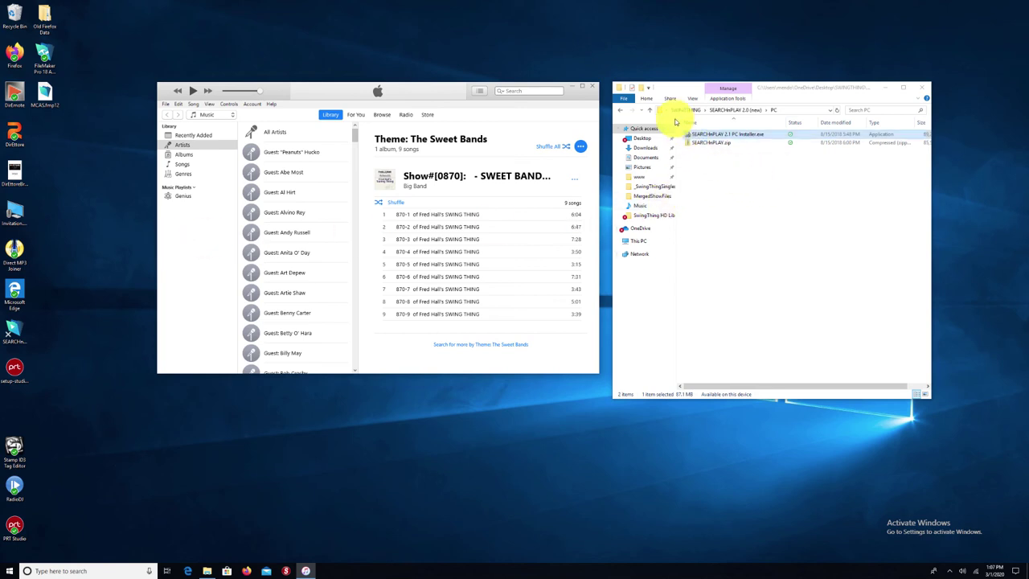
Return to the SWINGTHING folder, move the iTunes window aside, and open the SWING THING for iTunes (64GB USB, complete) folder.
{"action": "left_click", "coordinate": [649, 109]}
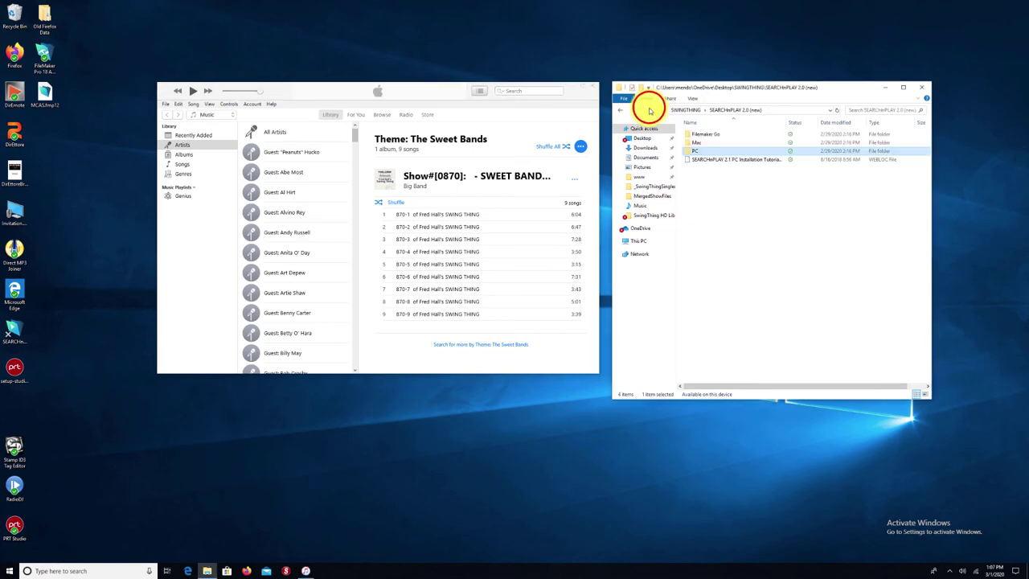
{"action": "left_click", "coordinate": [649, 110]}
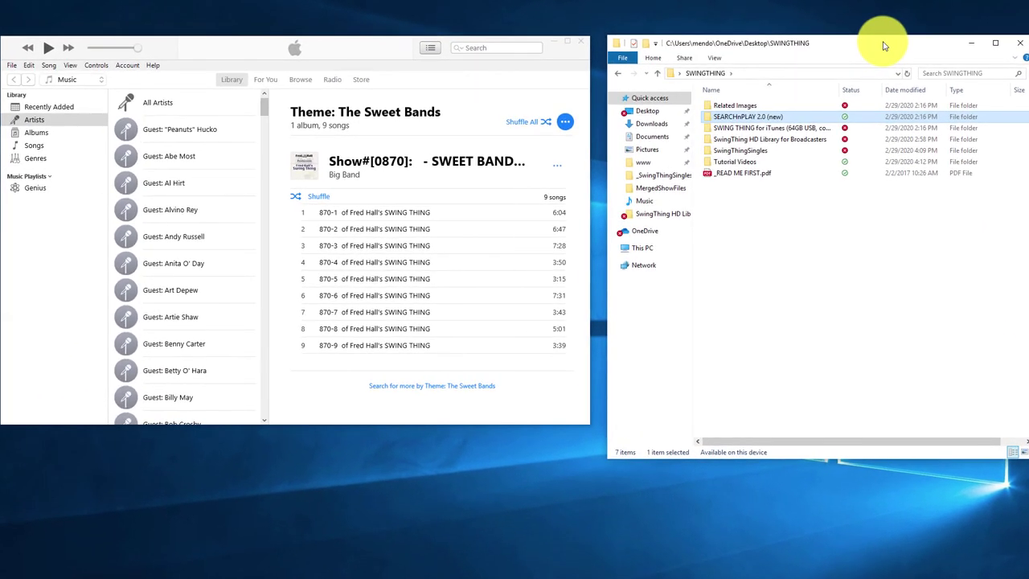
{"action": "left_click_drag", "start_coordinate": [565, 46], "coordinate": [486, 261]}
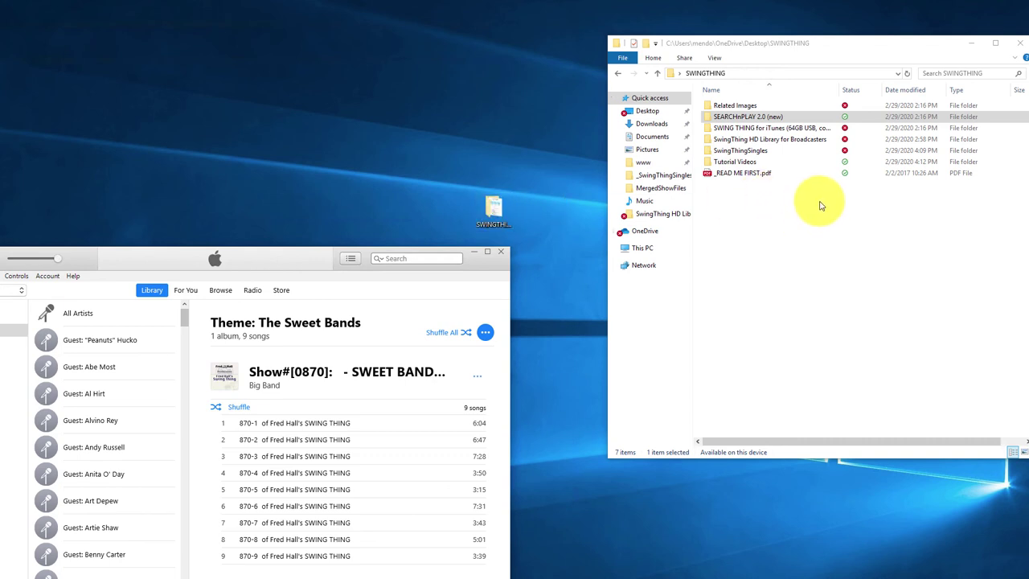
{"action": "left_click", "coordinate": [707, 128]}
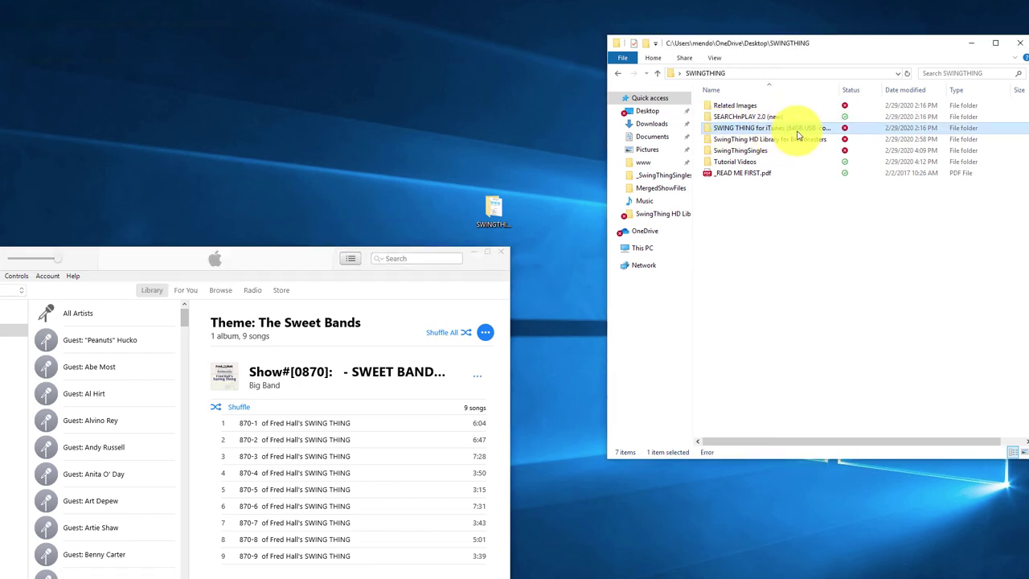
{"action": "mouse_move", "coordinate": [814, 133]}
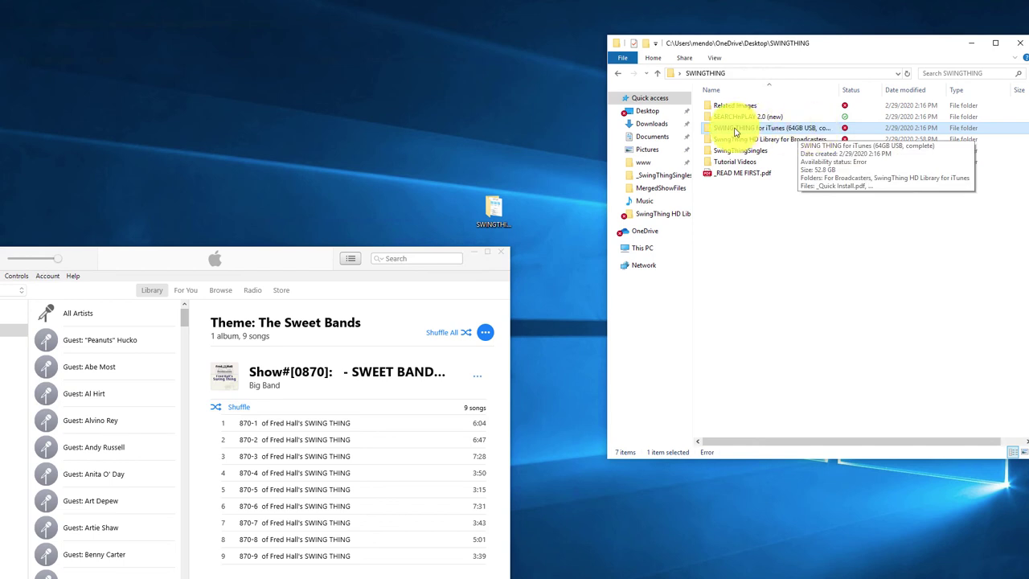
{"action": "left_click", "coordinate": [706, 128]}
{"action": "double_click", "coordinate": [706, 128]}
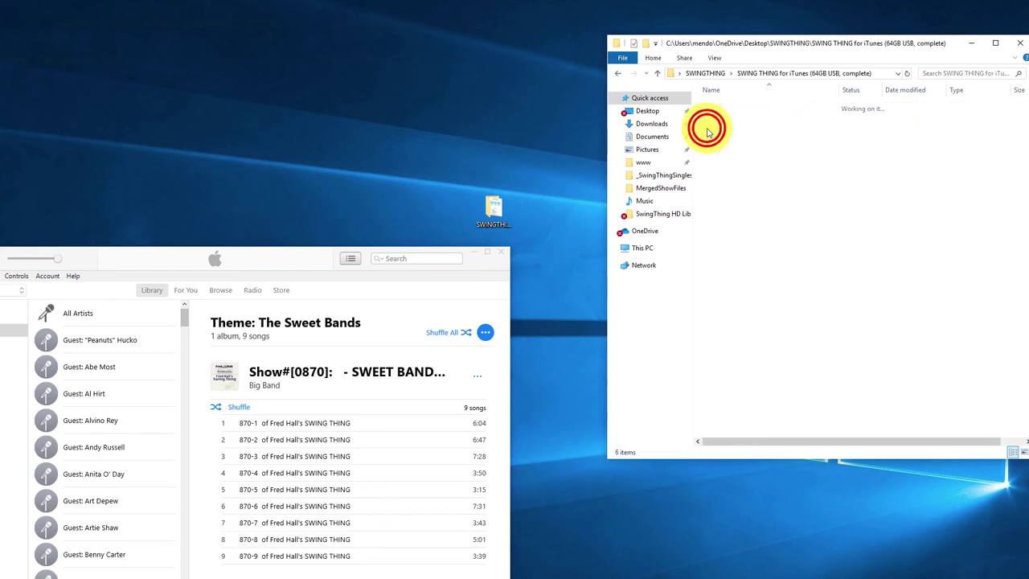
Carry the SwingThing HD Library for iTunes folder over the iTunes library and bring it back without adding it.
{"action": "left_click", "coordinate": [711, 119]}
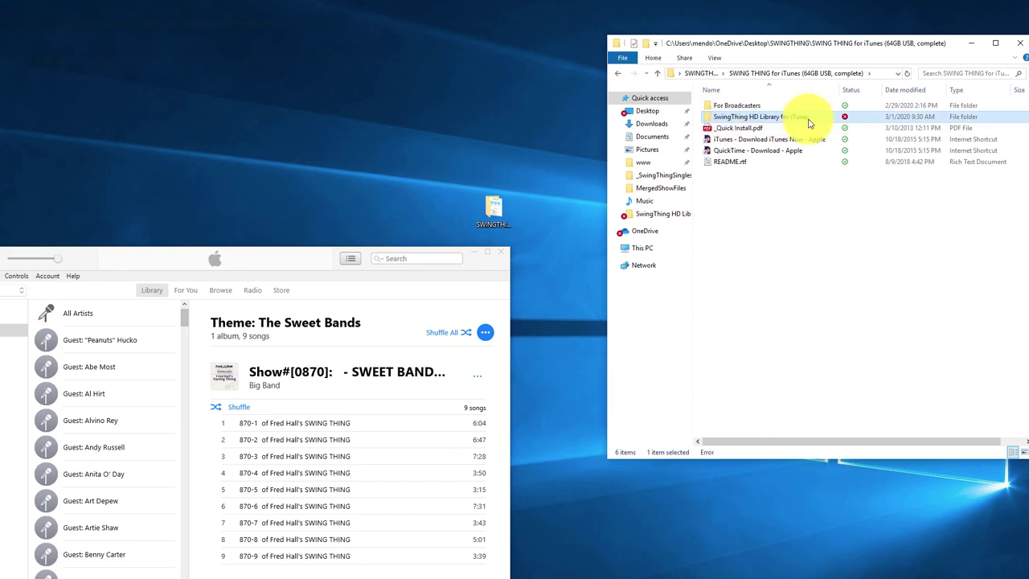
{"action": "left_click_drag", "start_coordinate": [706, 120], "coordinate": [270, 424]}
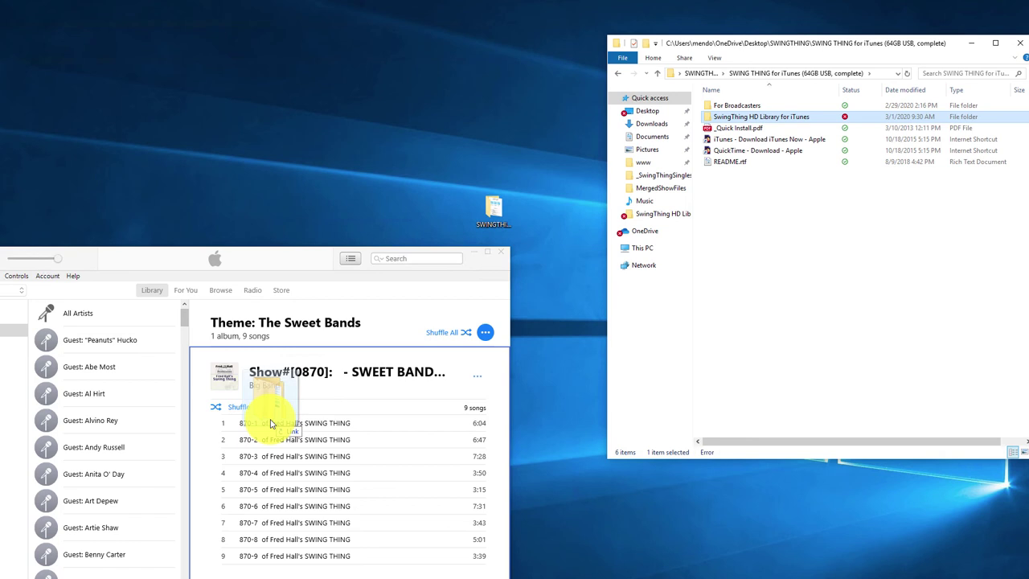
{"action": "left_click_drag", "start_coordinate": [272, 424], "coordinate": [765, 220]}
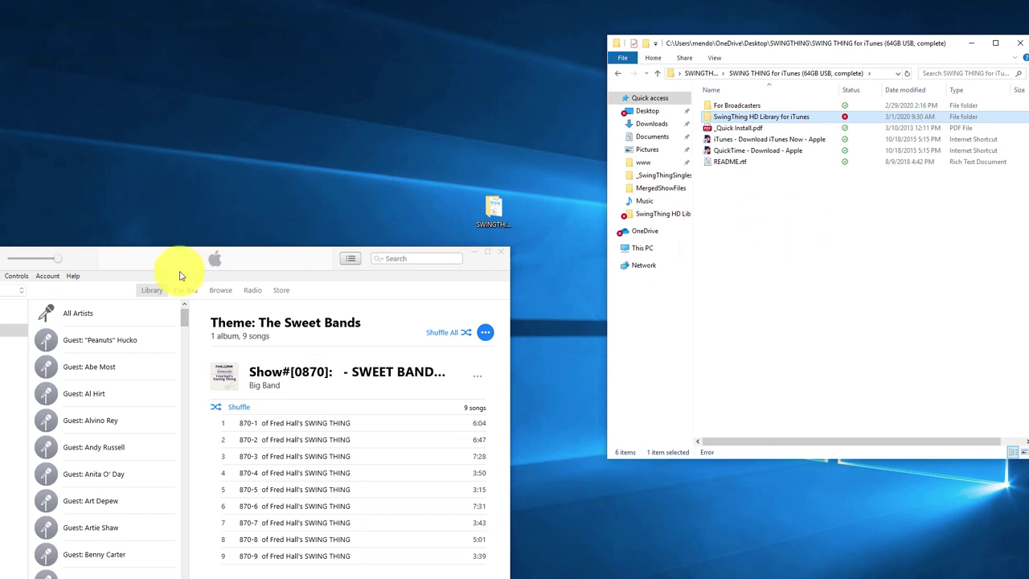
Open the Advanced preferences of iTunes and move the dialog clear of the SWINGTHING folder on the desktop.
{"action": "left_click", "coordinate": [92, 270]}
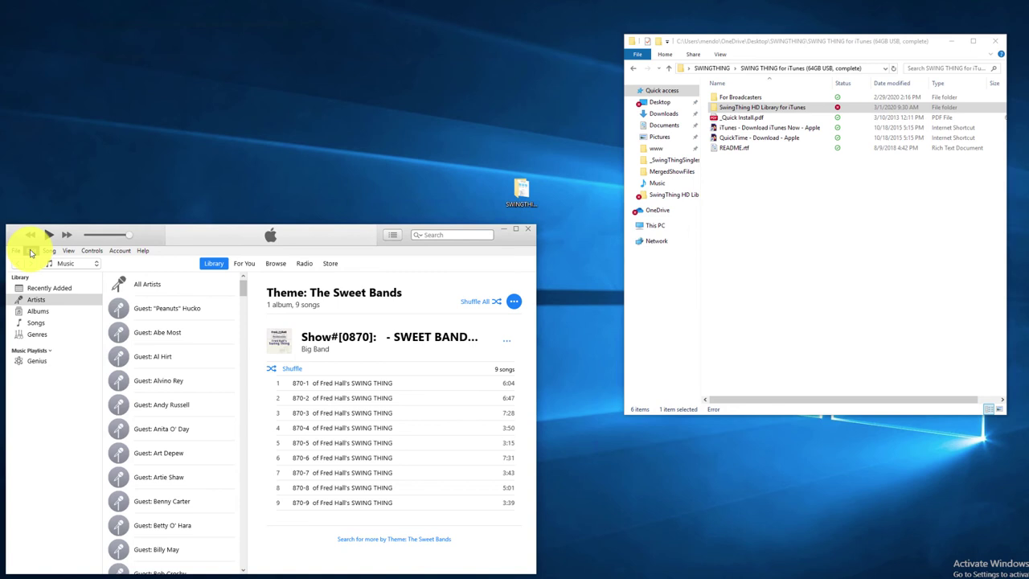
{"action": "left_click", "coordinate": [30, 251]}
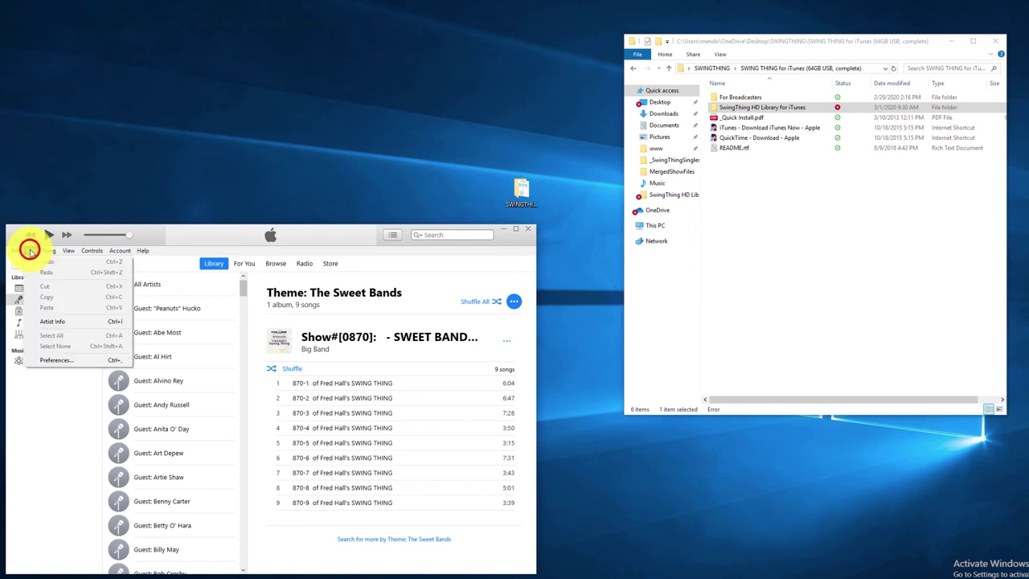
{"action": "left_click", "coordinate": [60, 363]}
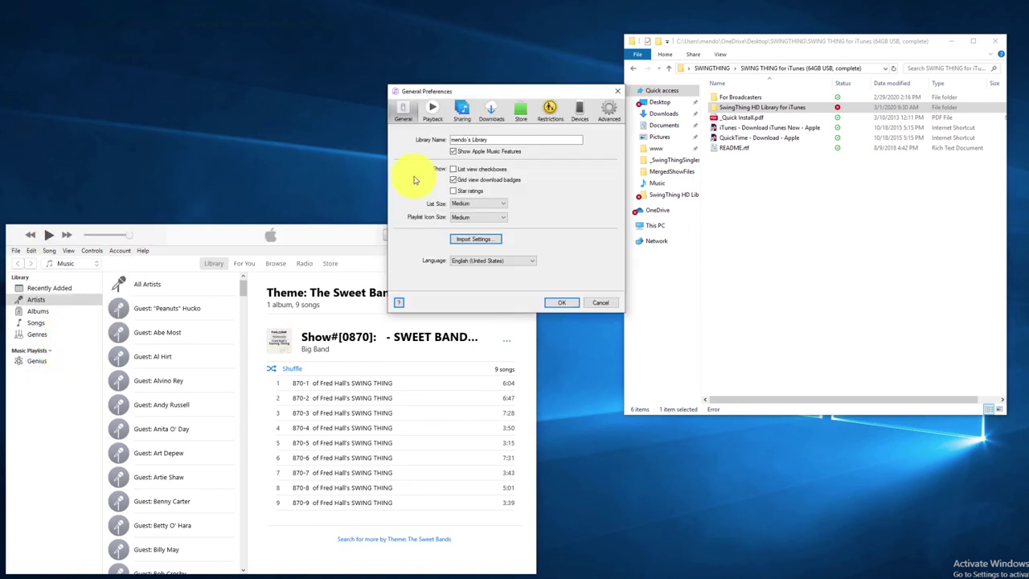
{"action": "left_click", "coordinate": [610, 113]}
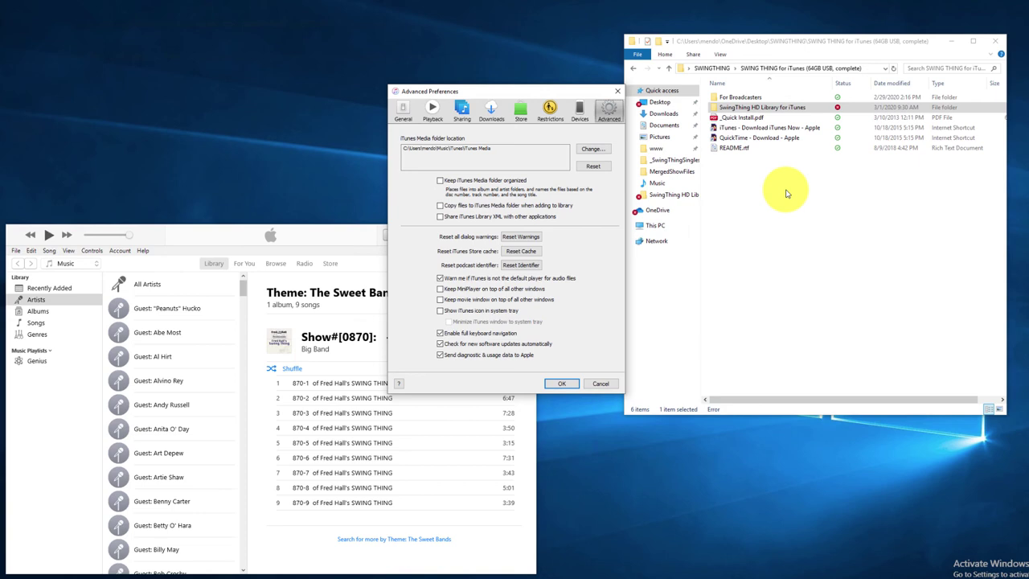
{"action": "left_click_drag", "start_coordinate": [525, 91], "coordinate": [278, 33]}
{"action": "left_click", "coordinate": [519, 193]}
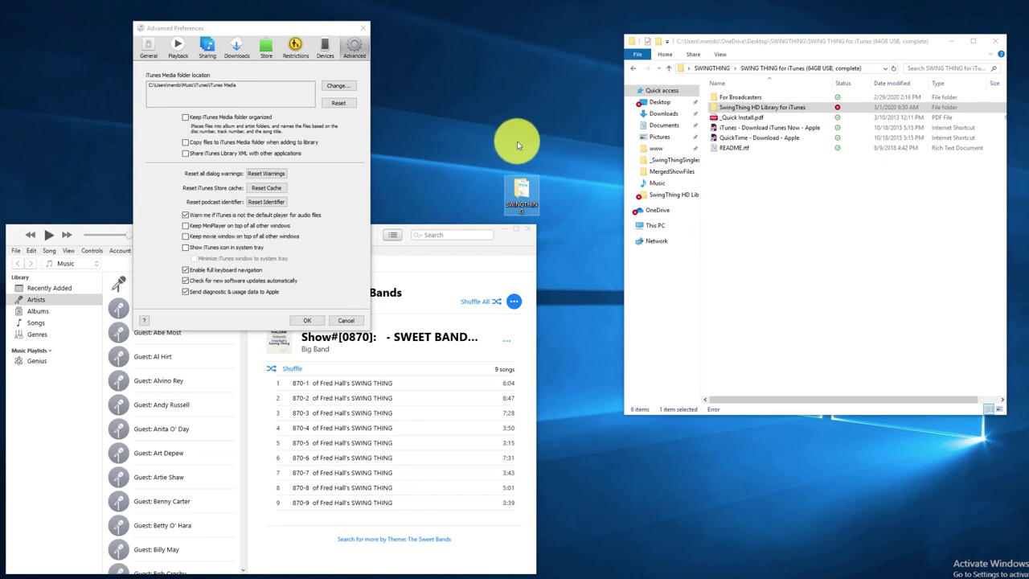
Enable copying files to the iTunes Media folder when adding to the library.
{"action": "left_click", "coordinate": [184, 146]}
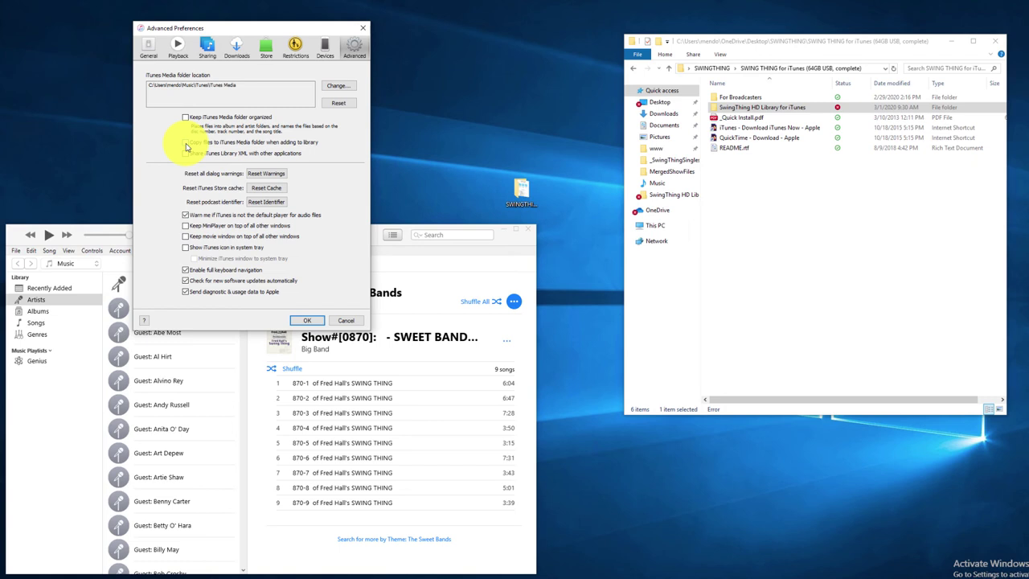
{"action": "left_click", "coordinate": [186, 146]}
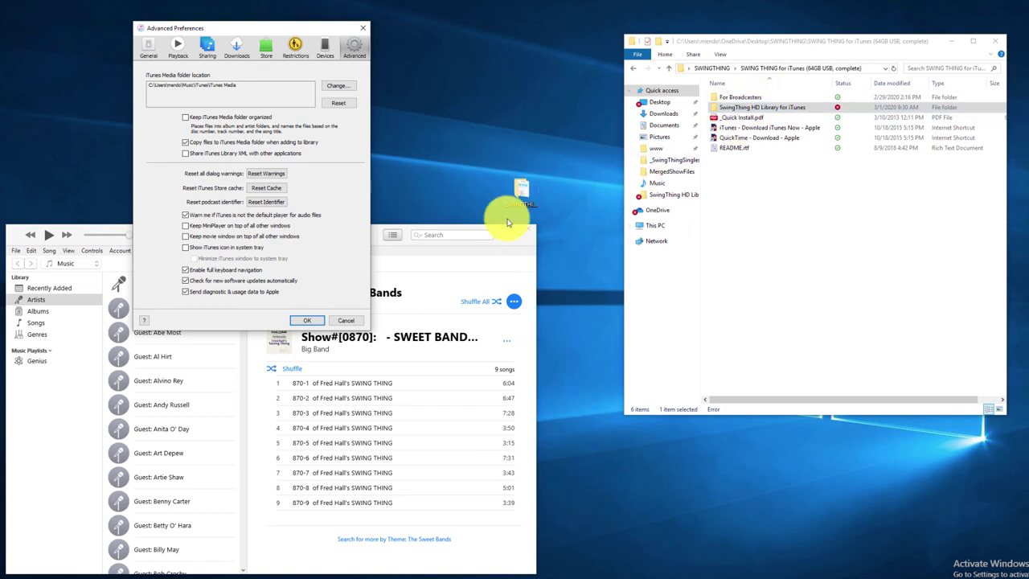
{"action": "left_click", "coordinate": [467, 278]}
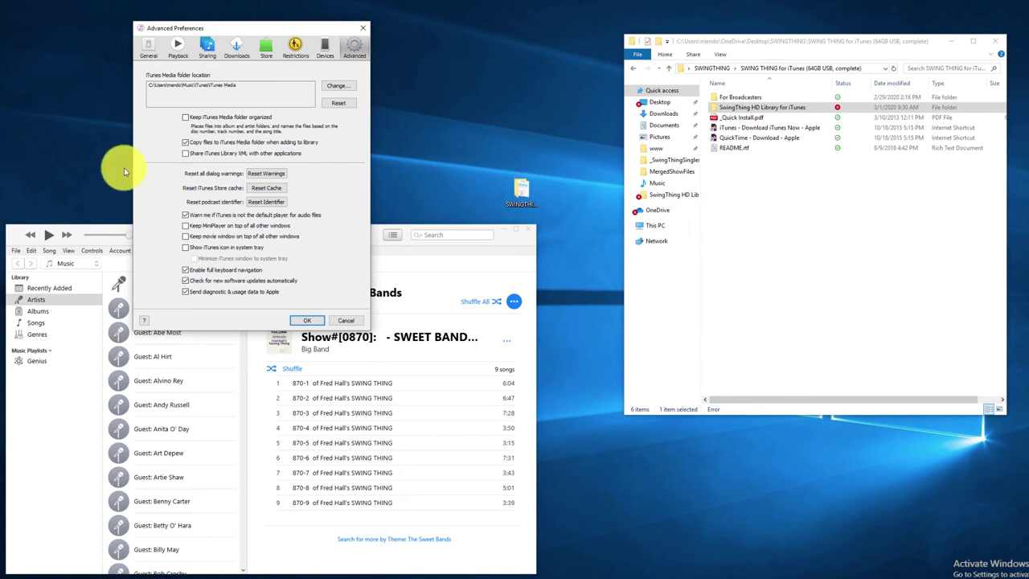
Turn off copying files to the iTunes Media folder when adding to the library and confirm the Advanced preferences.
{"action": "left_click", "coordinate": [184, 144]}
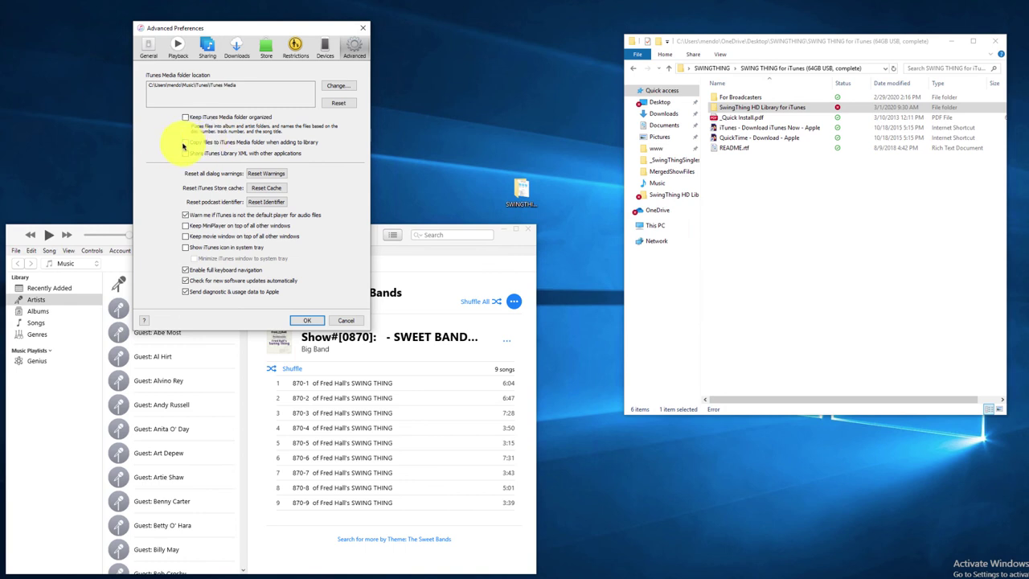
{"action": "left_click", "coordinate": [713, 108]}
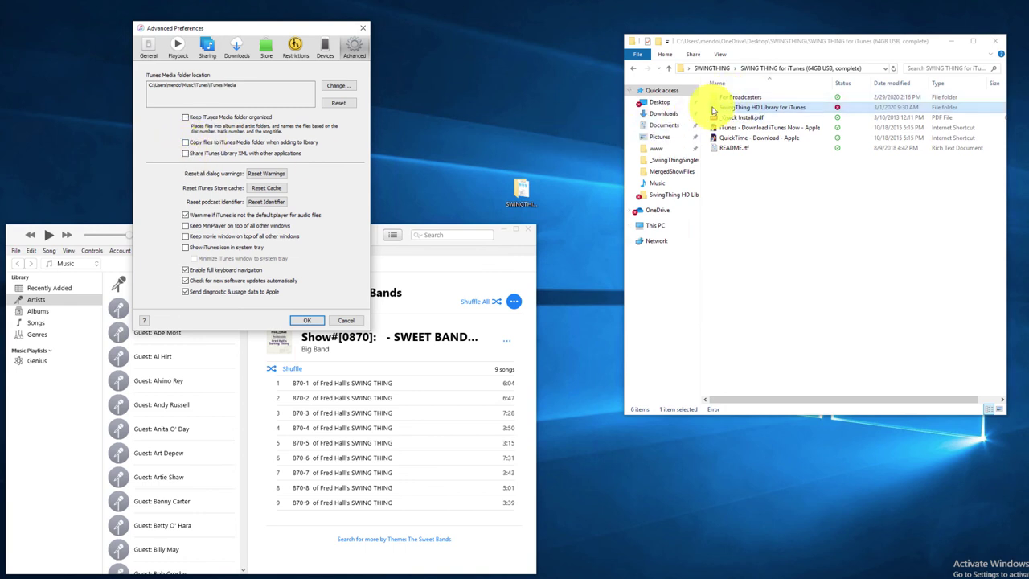
{"action": "left_click", "coordinate": [281, 382]}
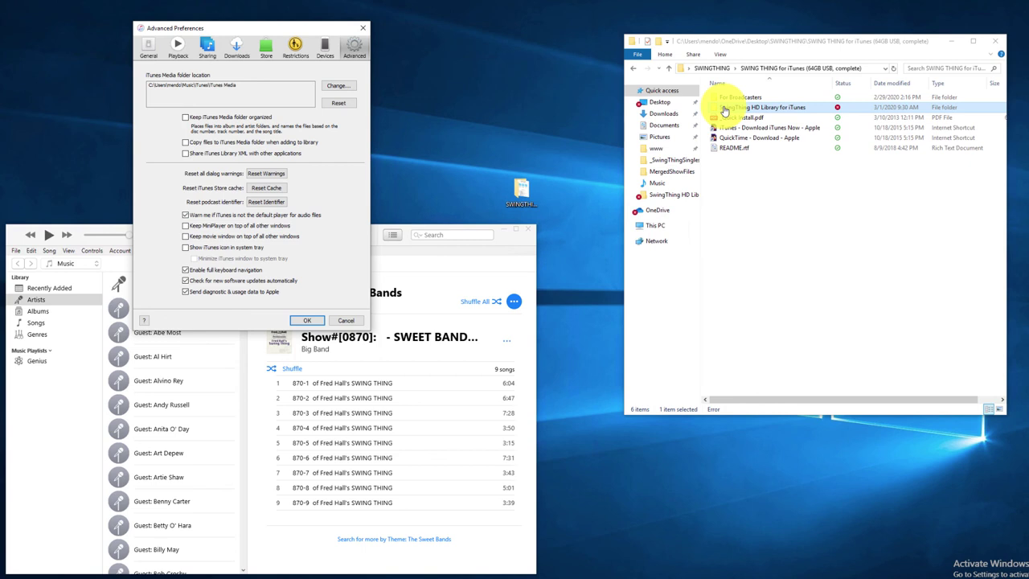
{"action": "left_click_drag", "start_coordinate": [723, 110], "coordinate": [521, 192]}
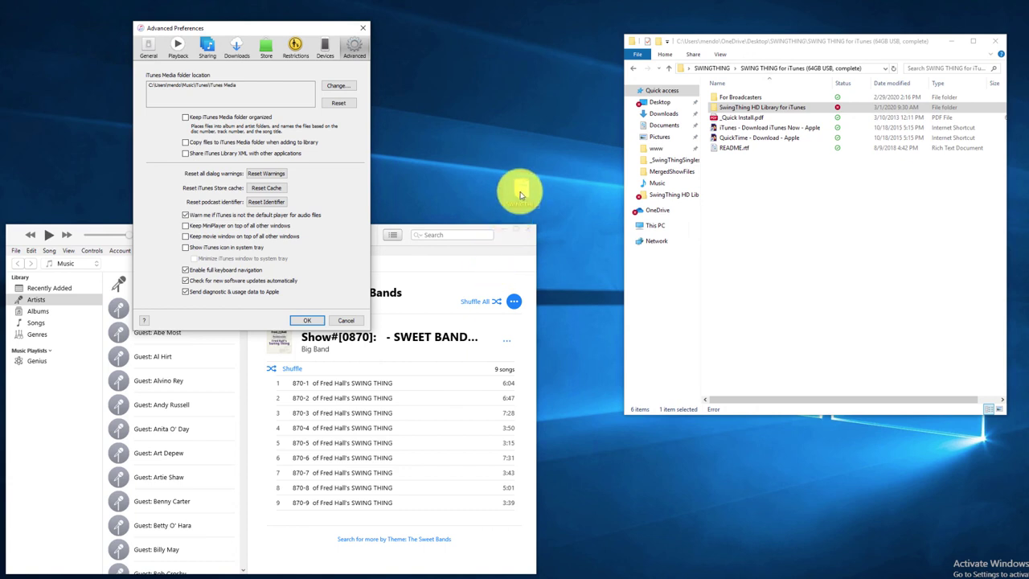
{"action": "left_click", "coordinate": [315, 320]}
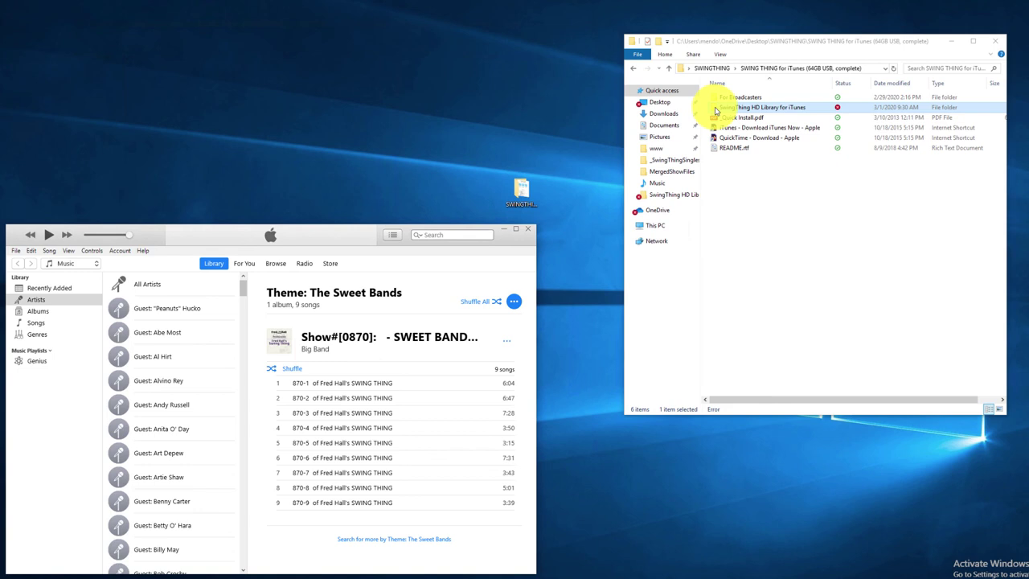
Hold the SwingThing HD Library for iTunes folder over the Sweet Bands show listing and return it to File Explorer.
{"action": "left_click_drag", "start_coordinate": [716, 110], "coordinate": [357, 361]}
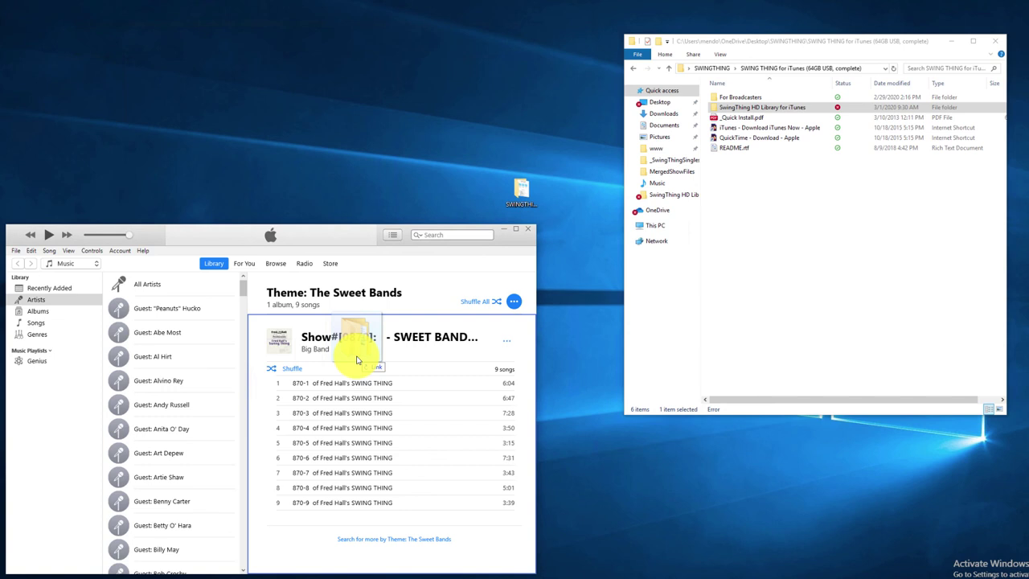
{"action": "left_click_drag", "start_coordinate": [357, 360], "coordinate": [814, 237]}
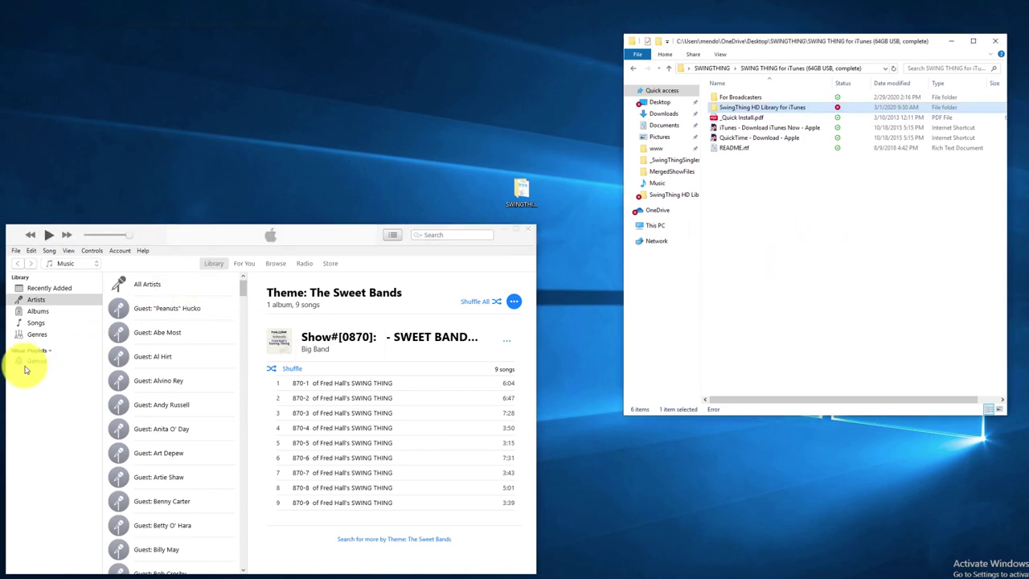
View the iTunes library by albums, review the tracks of Show#[1126], Diggin' the B.G. File, and close iTunes.
{"action": "left_click", "coordinate": [30, 298]}
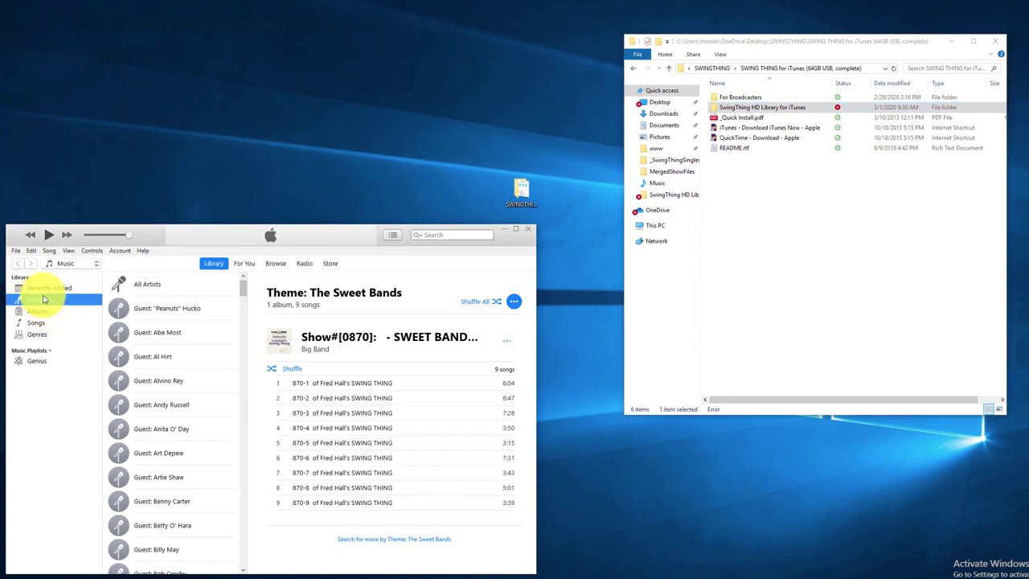
{"action": "left_click", "coordinate": [40, 313]}
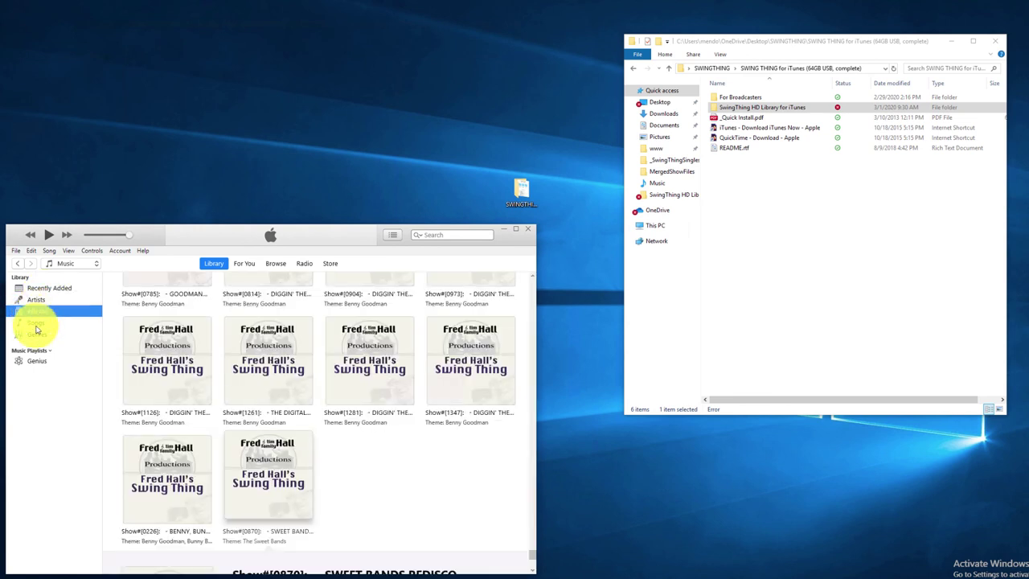
{"action": "left_click", "coordinate": [196, 344]}
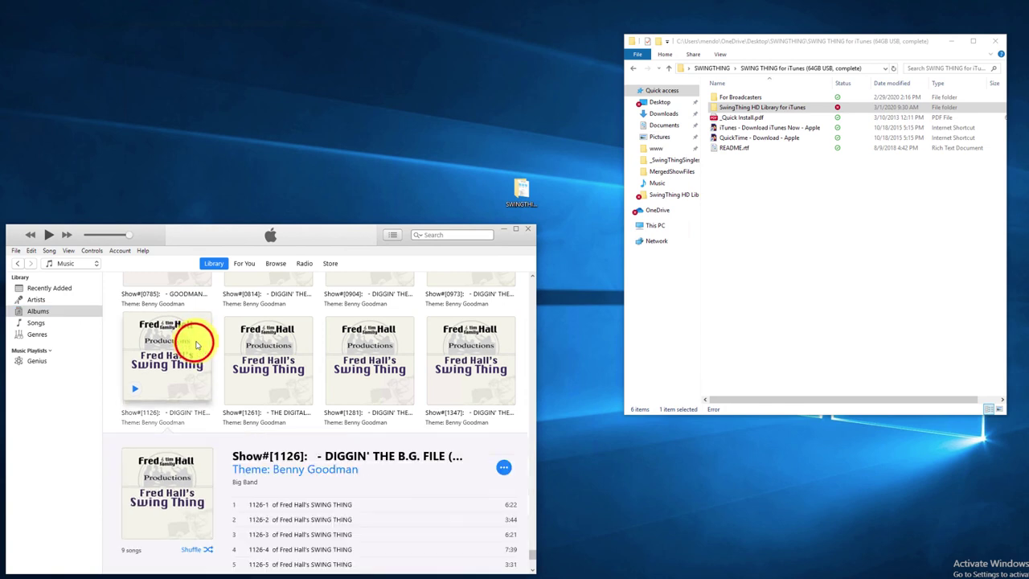
{"action": "scroll", "coordinate": [479, 435], "scroll_direction": "down", "scroll_amount": 1}
{"action": "scroll", "coordinate": [479, 436], "scroll_direction": "down", "scroll_amount": 3}
{"action": "scroll", "coordinate": [477, 432], "scroll_direction": "up", "scroll_amount": 2}
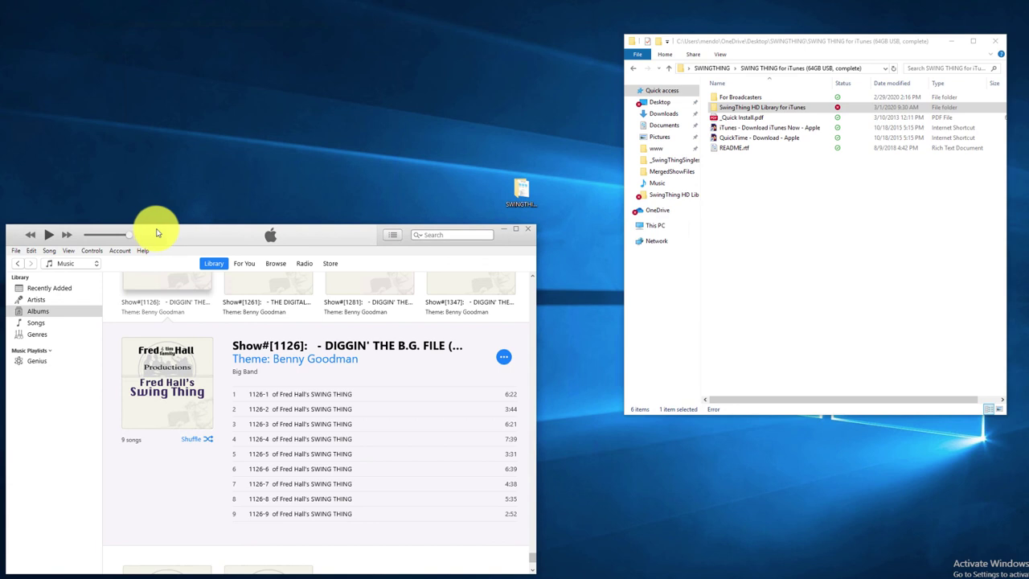
{"action": "left_click", "coordinate": [529, 231]}
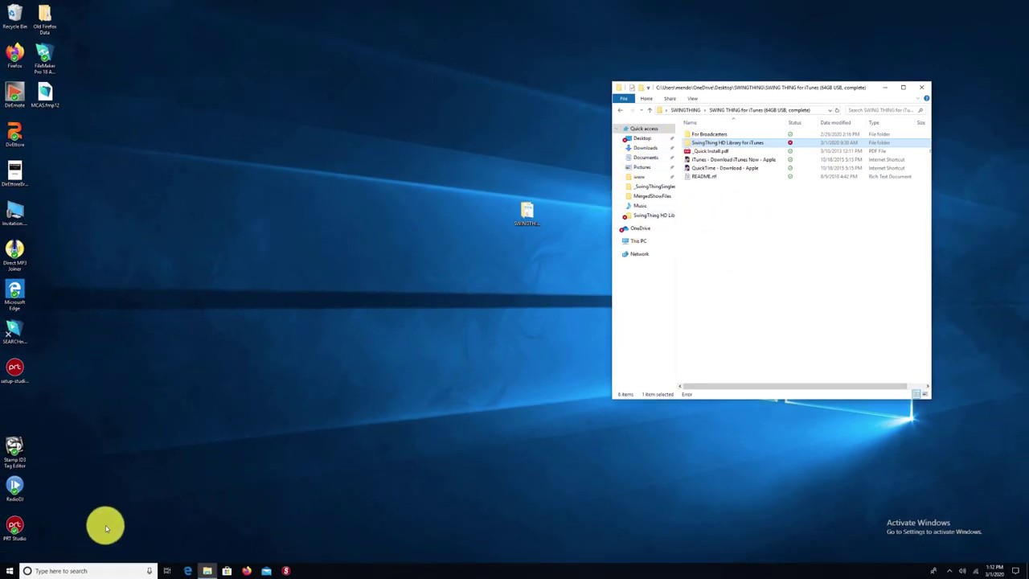
Launch Windows Media Player, review the shows listed by artist in its music library, and close the player.
{"action": "left_click", "coordinate": [109, 569]}
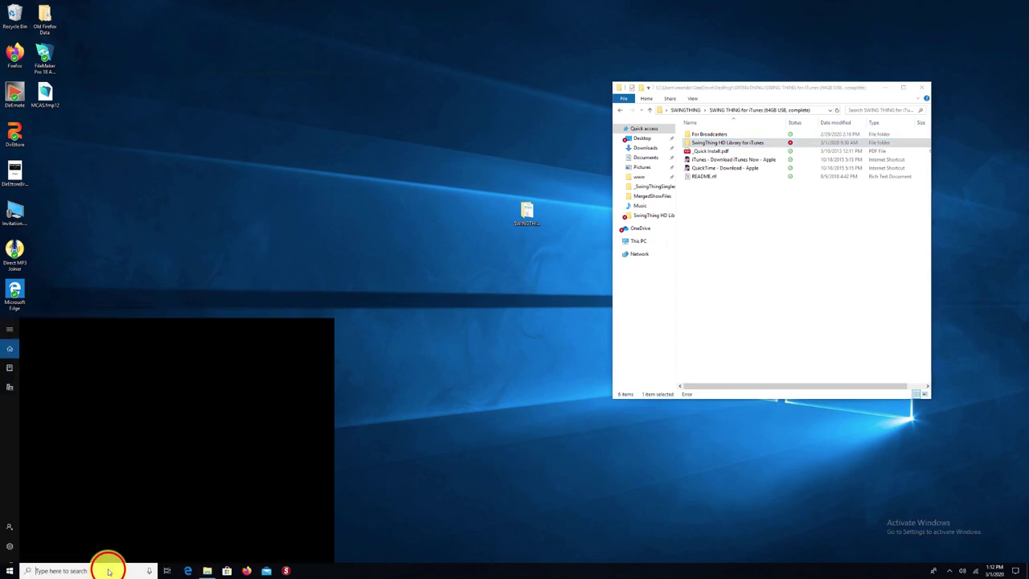
{"action": "type", "text": "med"}
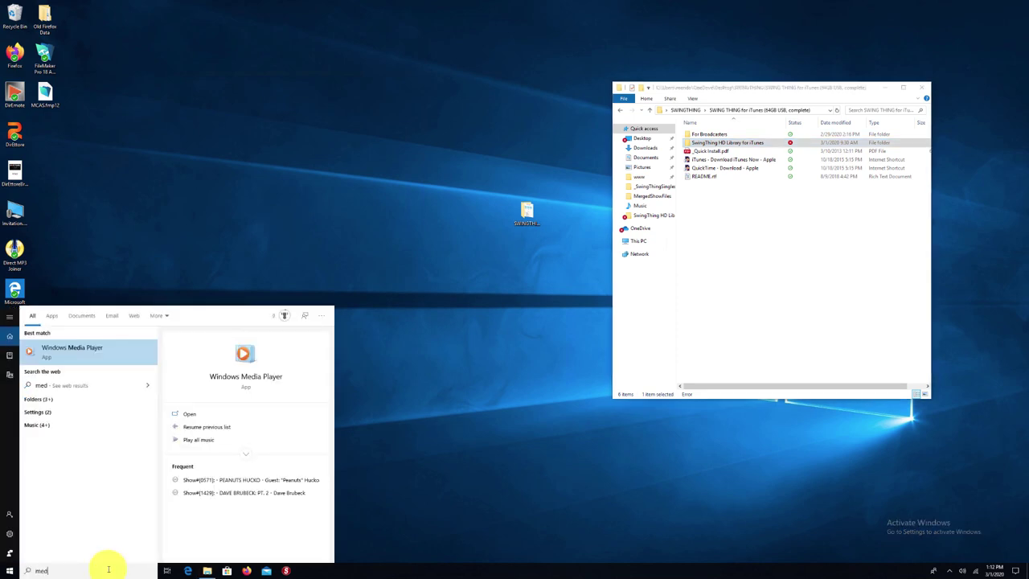
{"action": "key", "text": "Return"}
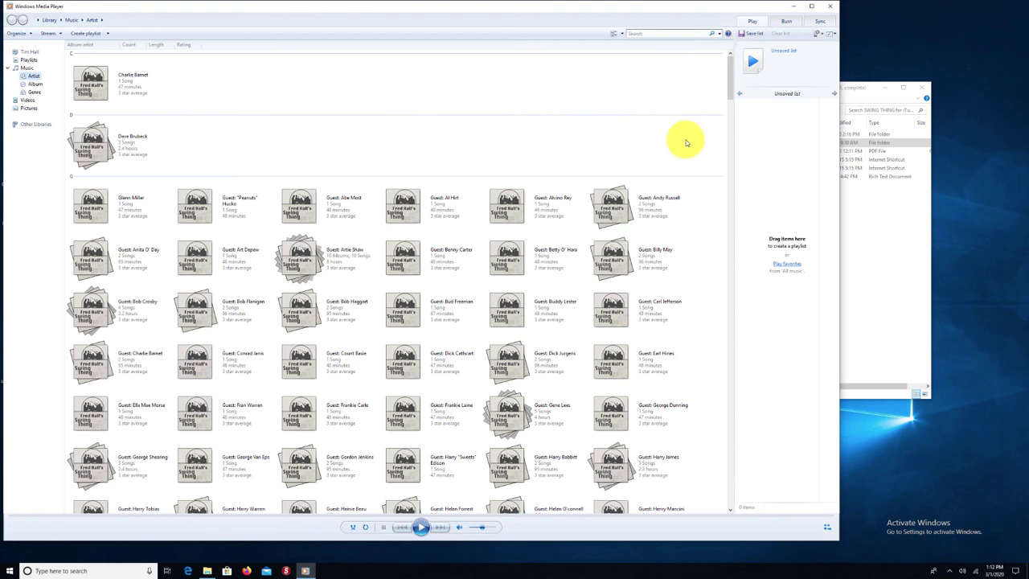
{"action": "left_click", "coordinate": [660, 9]}
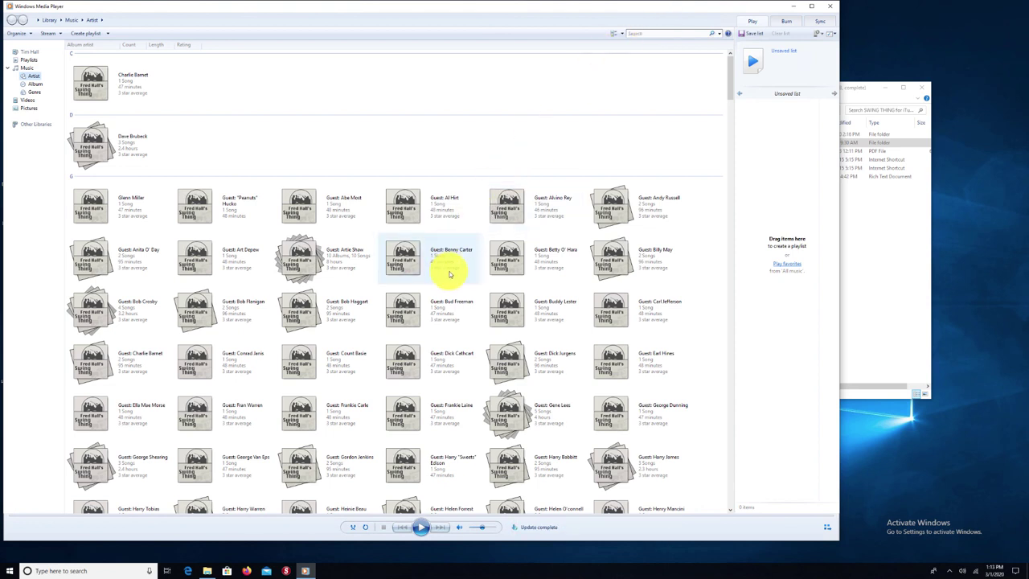
{"action": "left_click", "coordinate": [829, 7]}
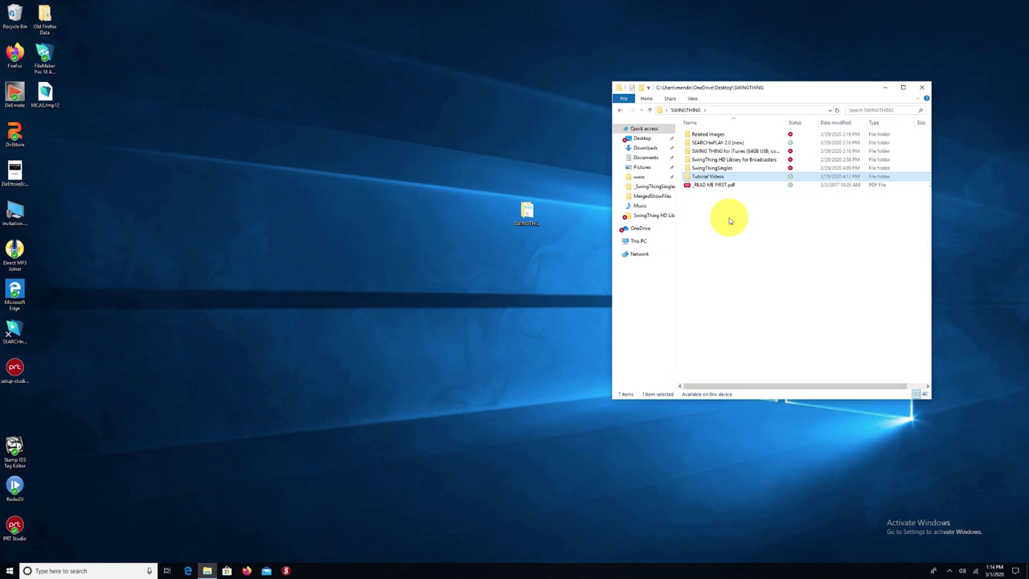
{"action": "mouse_move", "coordinate": [437, 7]}
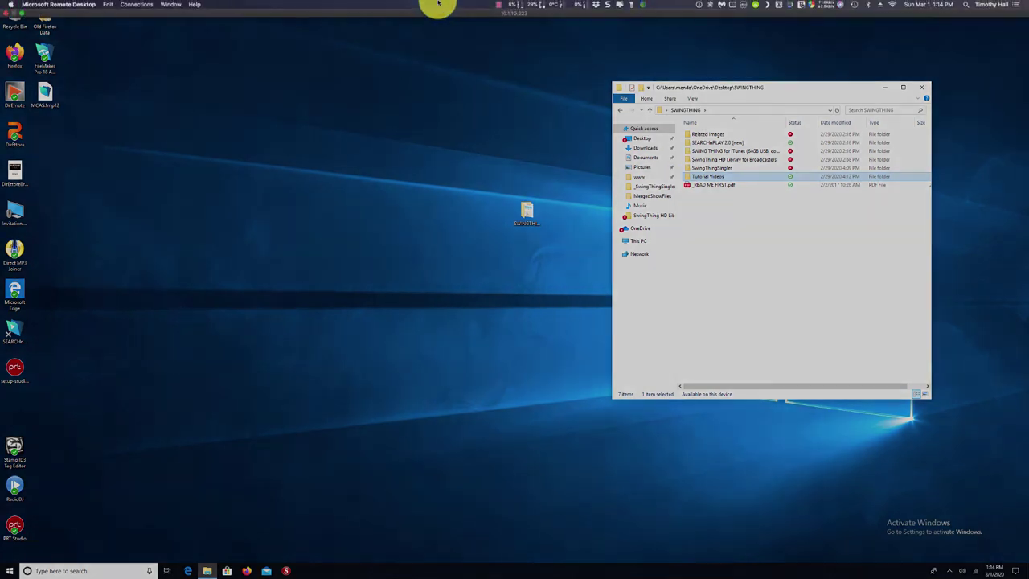